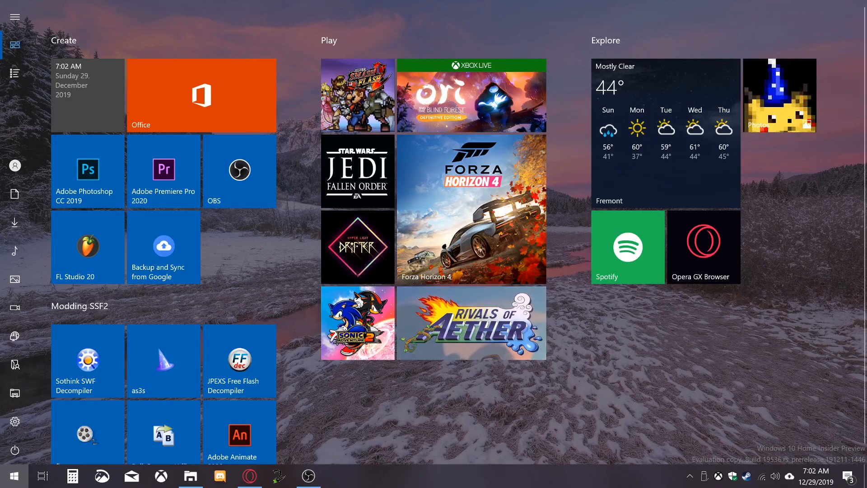
Launch Sothink SWF Decompiler and continue with the unregistered evaluation version
{"action": "scroll", "coordinate": [88, 361], "scroll_direction": "down", "scroll_amount": 1}
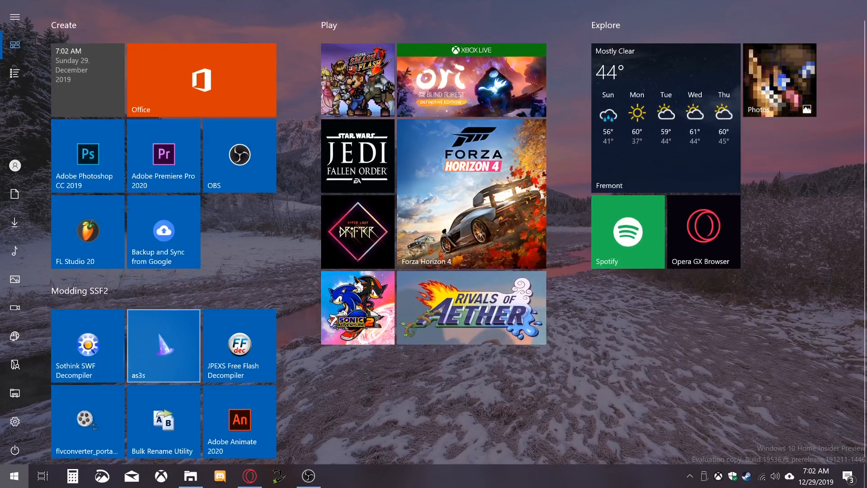
{"action": "left_click", "coordinate": [88, 347]}
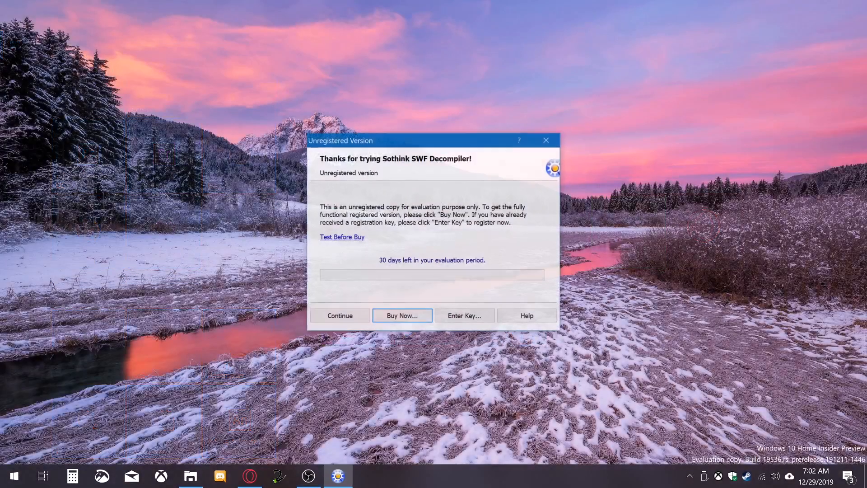
{"action": "left_click", "coordinate": [339, 316]}
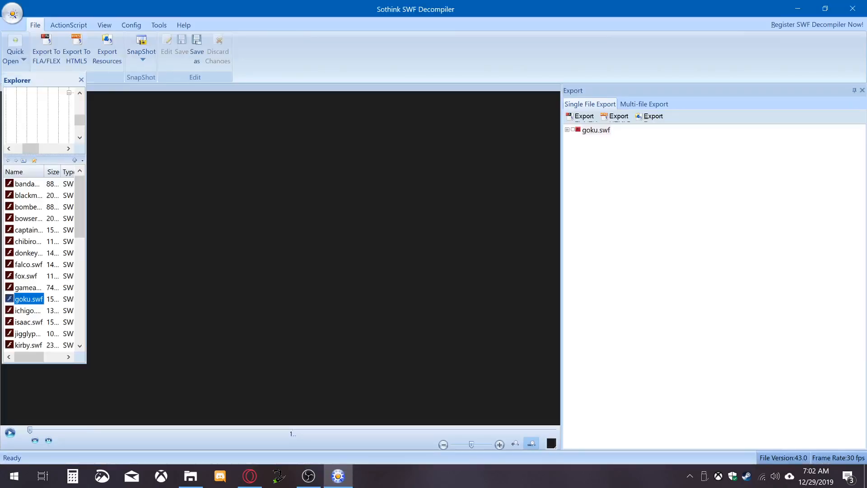
Widen the file browser and load mario.swf from the character folder inside SSF2.app's data folder
{"action": "left_click_drag", "start_coordinate": [86, 198], "coordinate": [269, 198]}
{"action": "scroll", "coordinate": [50, 251], "scroll_direction": "down", "scroll_amount": 2}
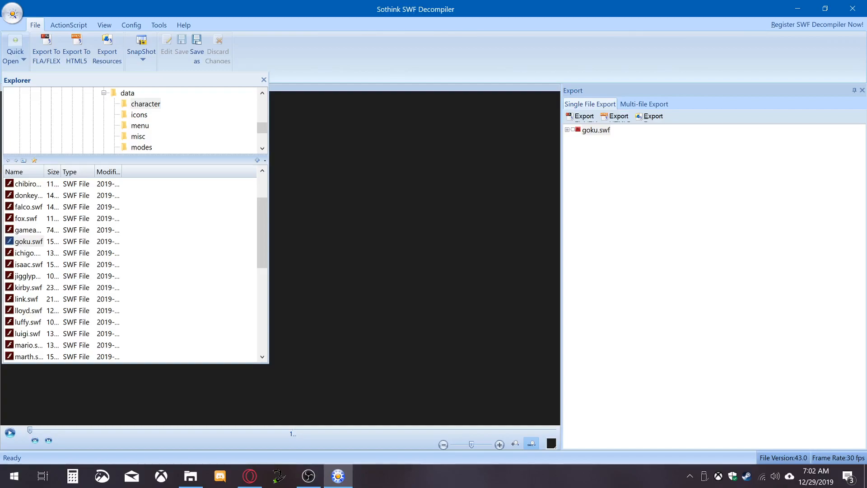
{"action": "scroll", "coordinate": [131, 269], "scroll_direction": "down", "scroll_amount": 1}
{"action": "scroll", "coordinate": [149, 120], "scroll_direction": "up", "scroll_amount": 3}
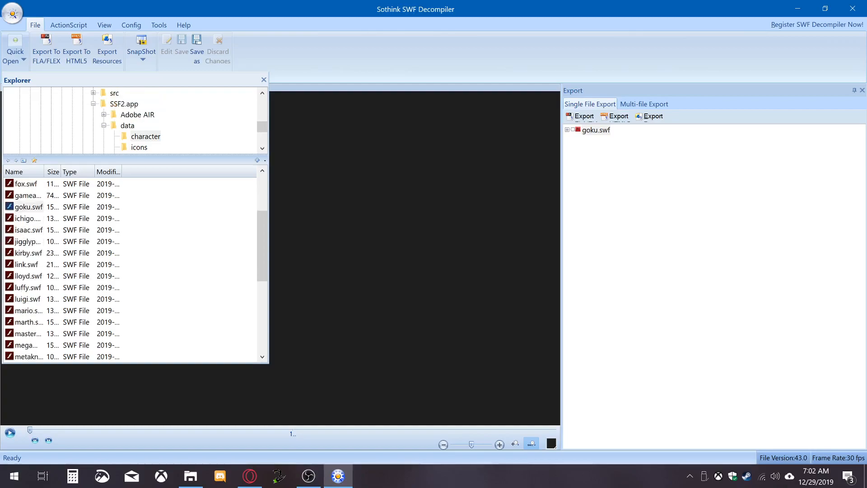
{"action": "left_click", "coordinate": [155, 115]}
{"action": "scroll", "coordinate": [135, 120], "scroll_direction": "down", "scroll_amount": 2}
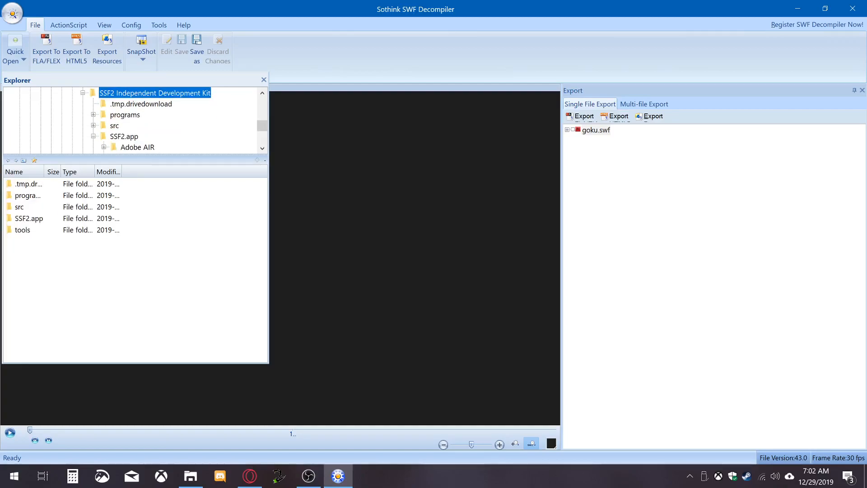
{"action": "left_click", "coordinate": [145, 126]}
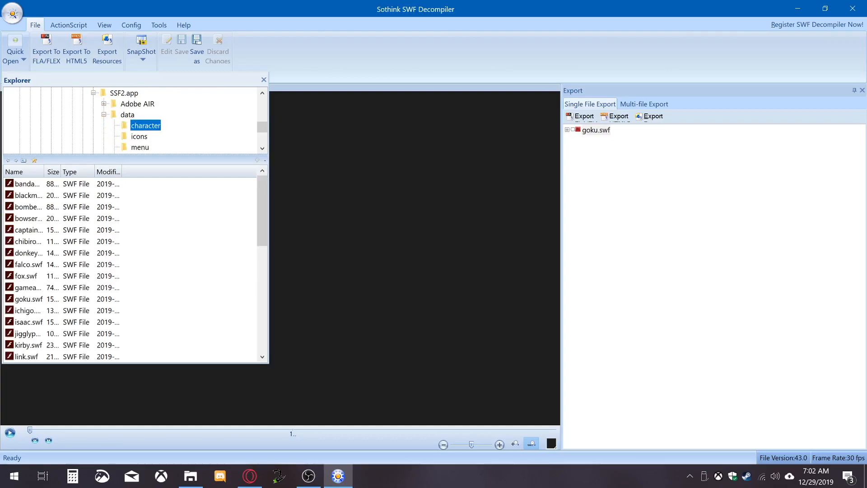
{"action": "scroll", "coordinate": [130, 269], "scroll_direction": "down", "scroll_amount": 3}
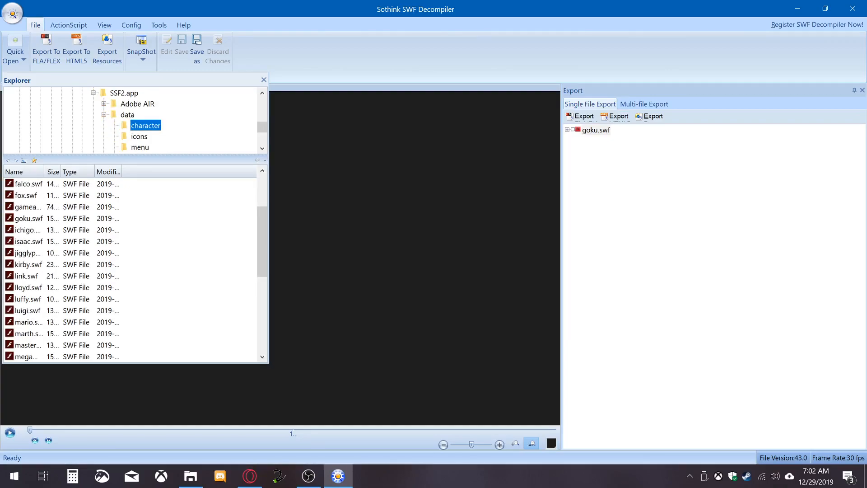
{"action": "left_click", "coordinate": [28, 322]}
Lower the system volume to 90
{"action": "key", "text": "XF86AudioLowerVolume"}
{"action": "key", "text": "XF86AudioLowerVolume"}
{"action": "key", "text": "XF86AudioLowerVolume"}
{"action": "key", "text": "XF86AudioLowerVolume"}
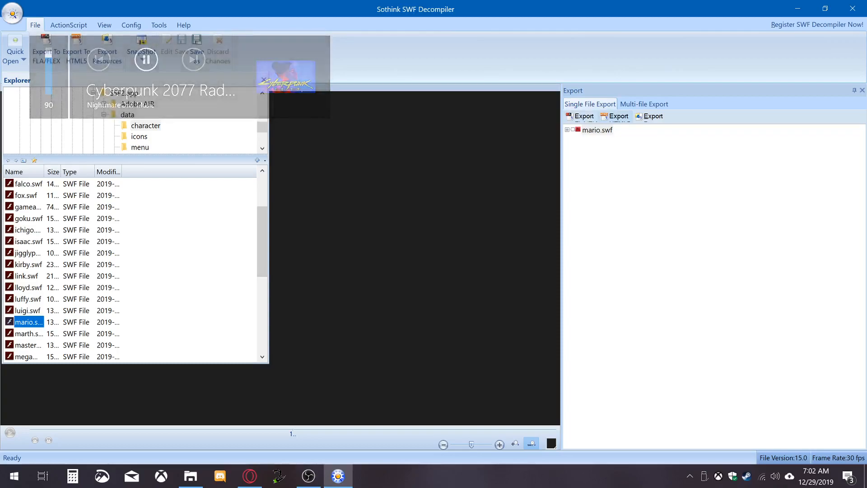
Start the FLA export of mario.swf and change the output file name in the export path to mario.fla
{"action": "left_click", "coordinate": [581, 116]}
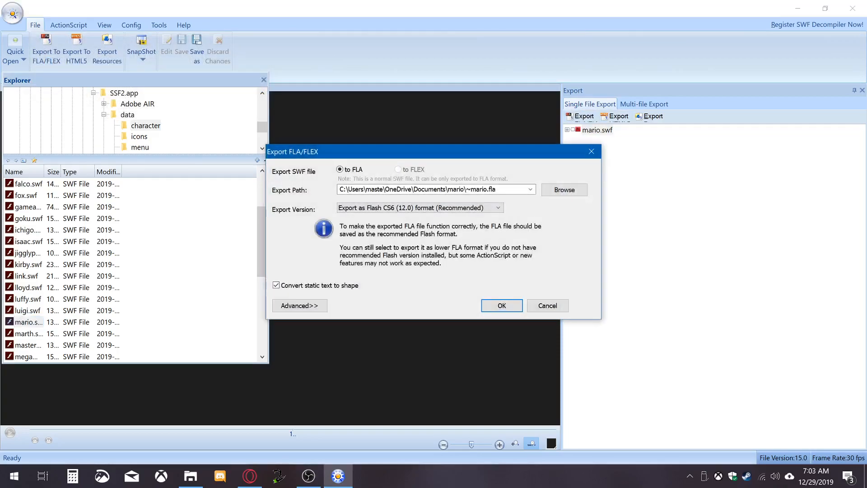
{"action": "left_click", "coordinate": [470, 189]}
{"action": "double_click", "coordinate": [471, 190]}
{"action": "left_click", "coordinate": [470, 190]}
{"action": "key", "text": "BackSpace"}
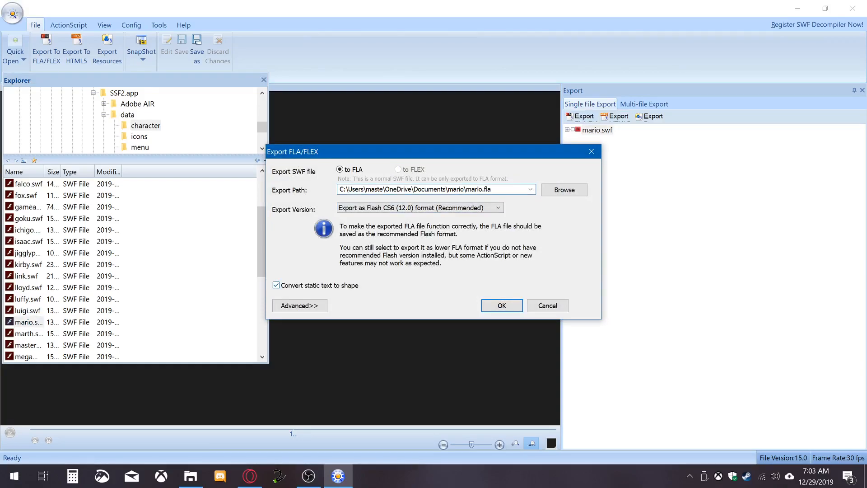
Accept the advanced export configuration as is and export the FLA in the recommended Flash CS6 (12.0) format
{"action": "left_click", "coordinate": [299, 306]}
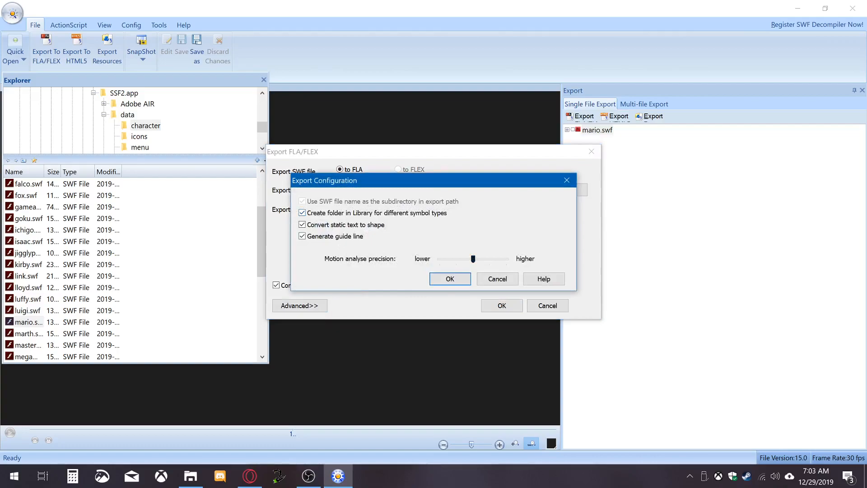
{"action": "left_click", "coordinate": [450, 278]}
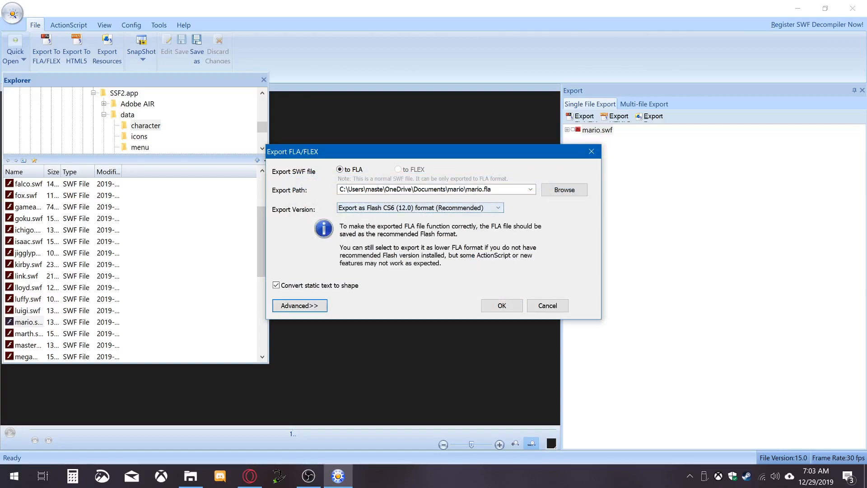
{"action": "left_click", "coordinate": [451, 207]}
{"action": "left_click", "coordinate": [452, 208]}
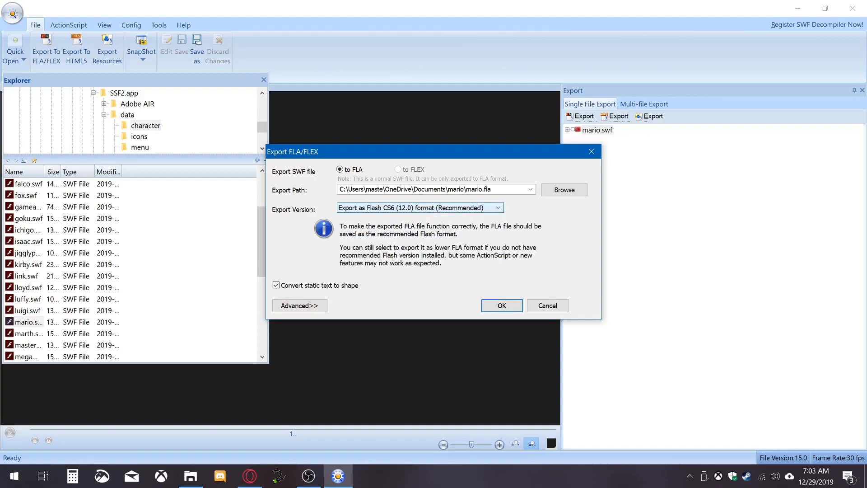
{"action": "left_click", "coordinate": [452, 208]}
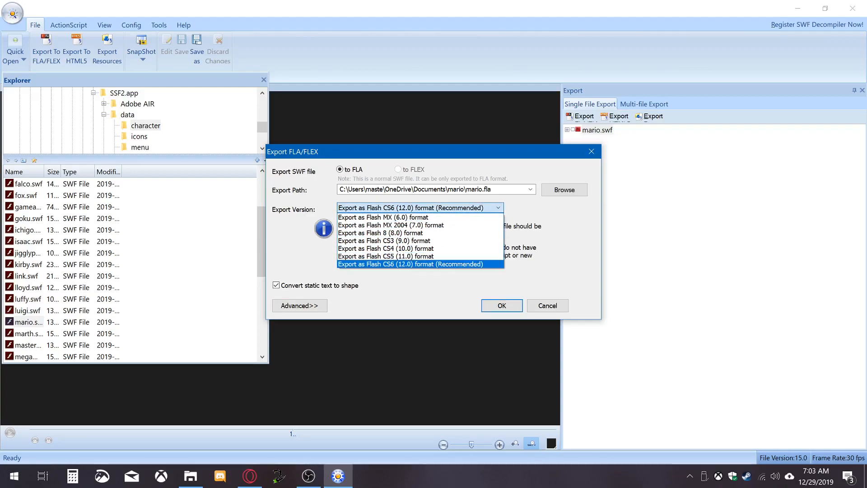
{"action": "left_click", "coordinate": [410, 264]}
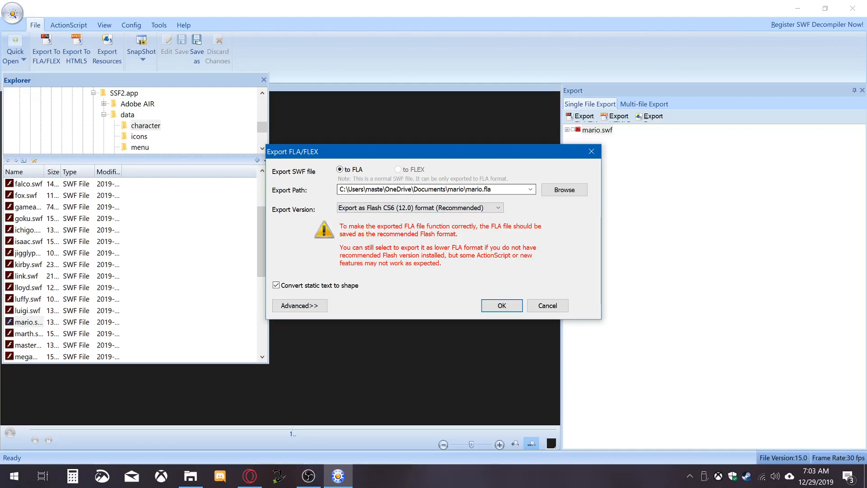
{"action": "key", "text": "Return"}
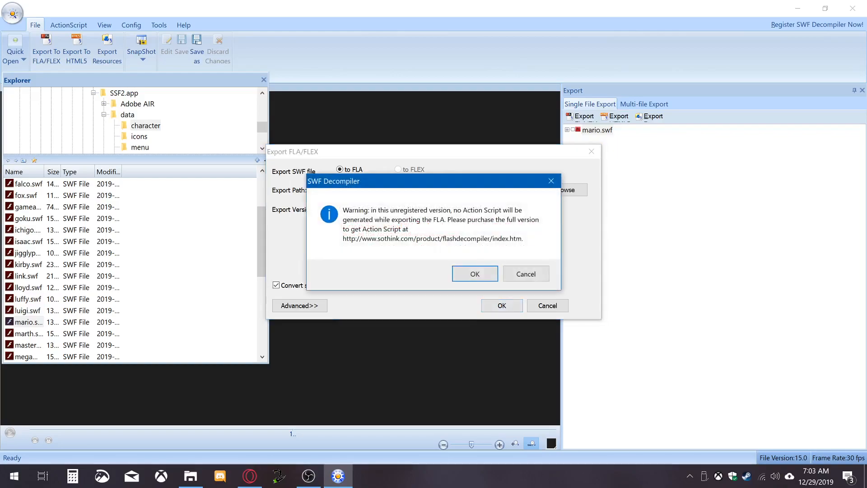
{"action": "key", "text": "Return"}
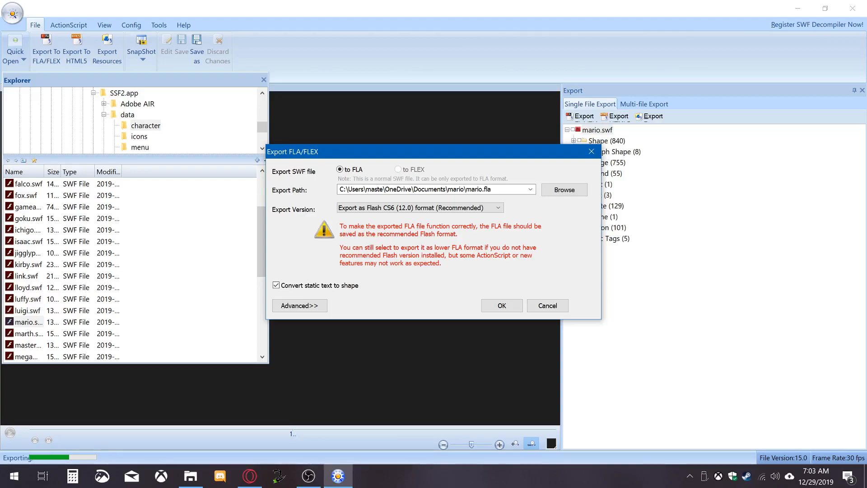
Close the open File Explorer window and open the exported mario.fla in Adobe Animate
{"action": "right_click", "coordinate": [191, 476]}
{"action": "left_click", "coordinate": [181, 449]}
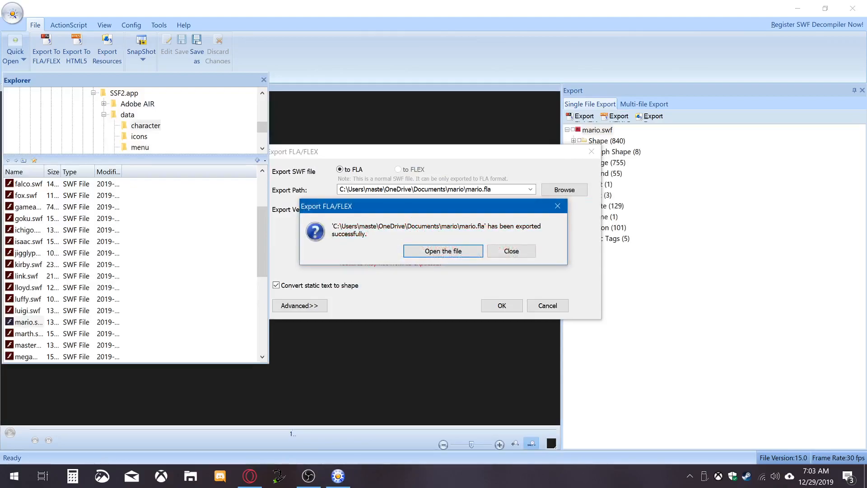
{"action": "left_click", "coordinate": [442, 251]}
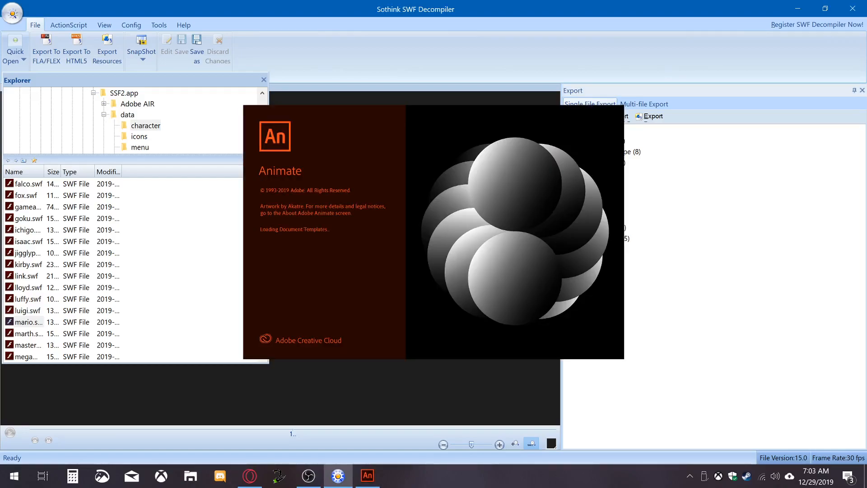
Open a new File Explorer window and close Adobe Animate
{"action": "left_click", "coordinate": [190, 475]}
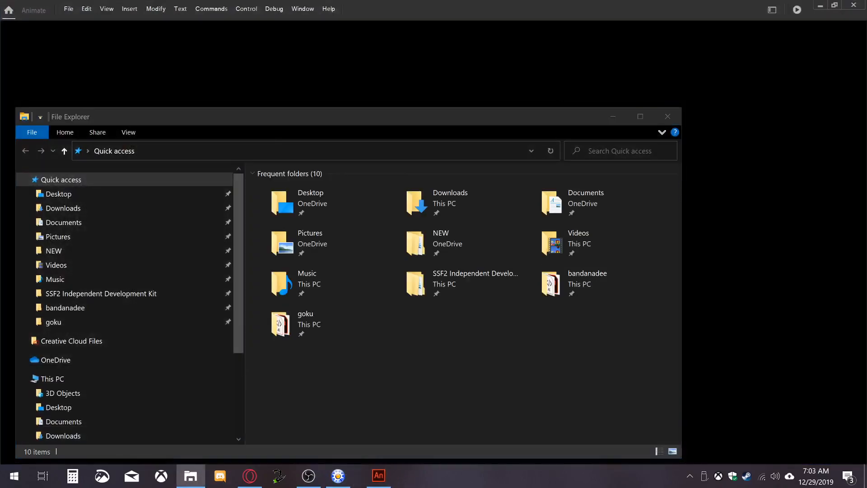
{"action": "right_click", "coordinate": [368, 475]}
{"action": "left_click", "coordinate": [350, 451]}
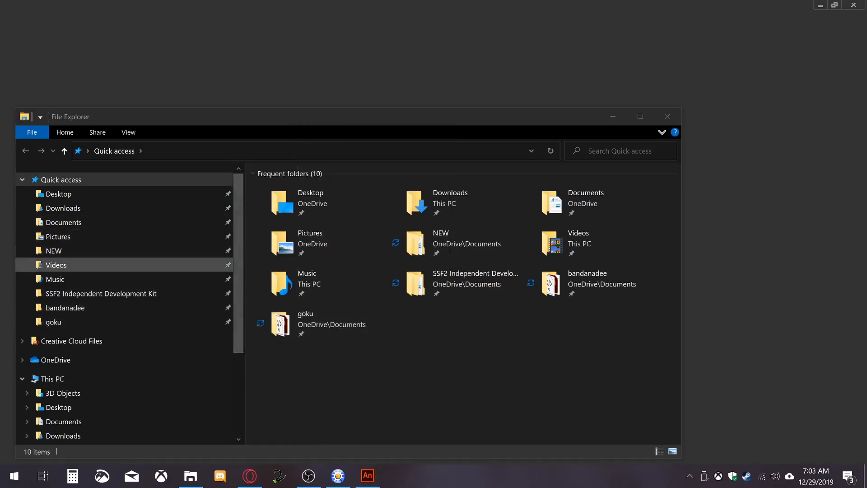
Look inside the exported mario folder in Documents and pin the folder to Quick access
{"action": "left_click", "coordinate": [63, 222]}
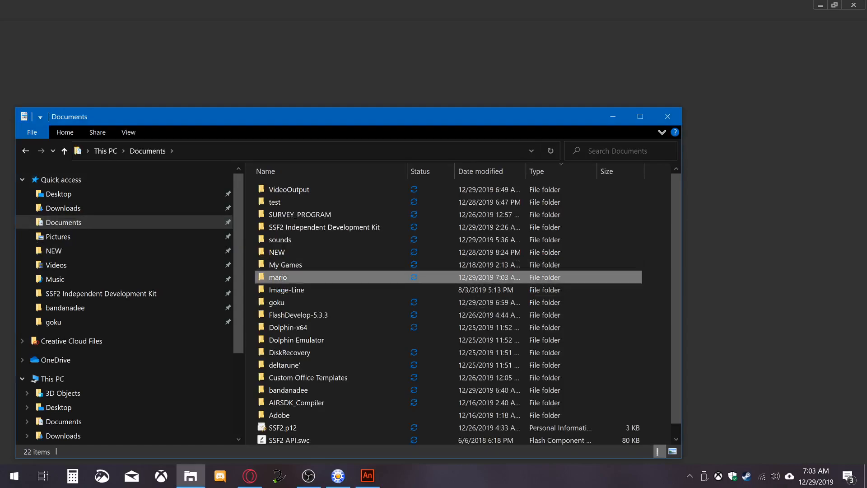
{"action": "double_click", "coordinate": [278, 277]}
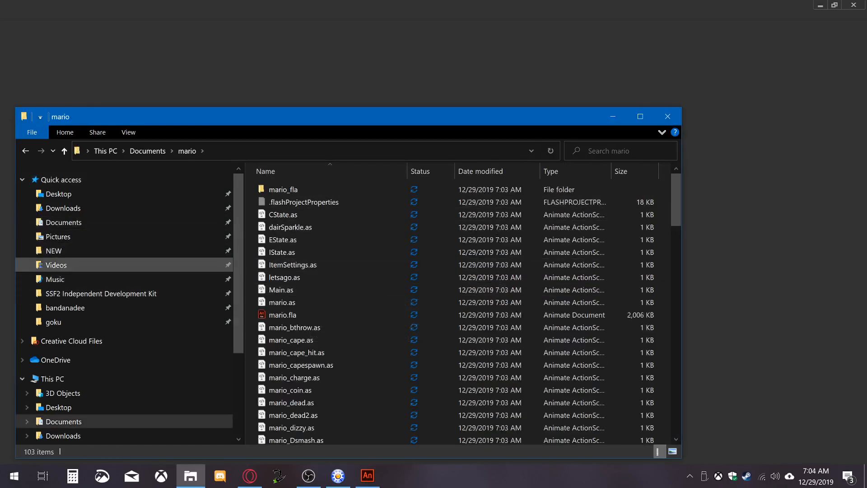
{"action": "left_click", "coordinate": [63, 222]}
{"action": "left_click_drag", "start_coordinate": [278, 277], "coordinate": [63, 181]}
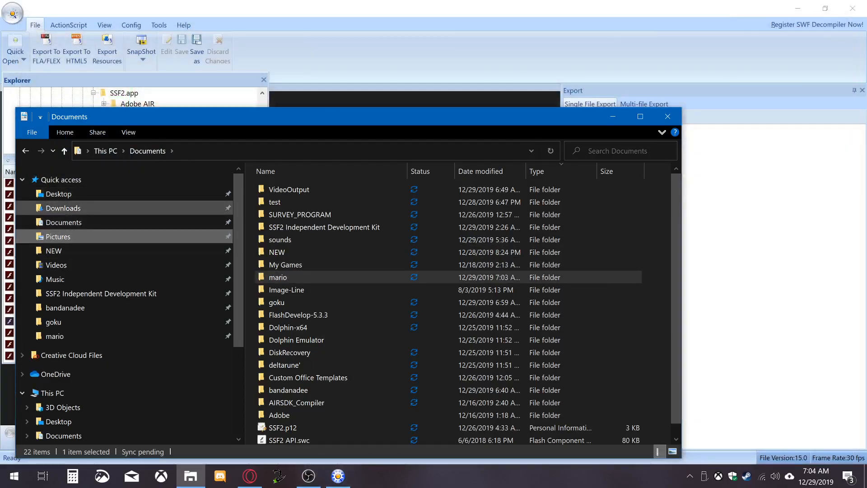
Sort the pinned mario folder by type and delete all its .as files together with the mario_fla folder
{"action": "left_click", "coordinate": [55, 336]}
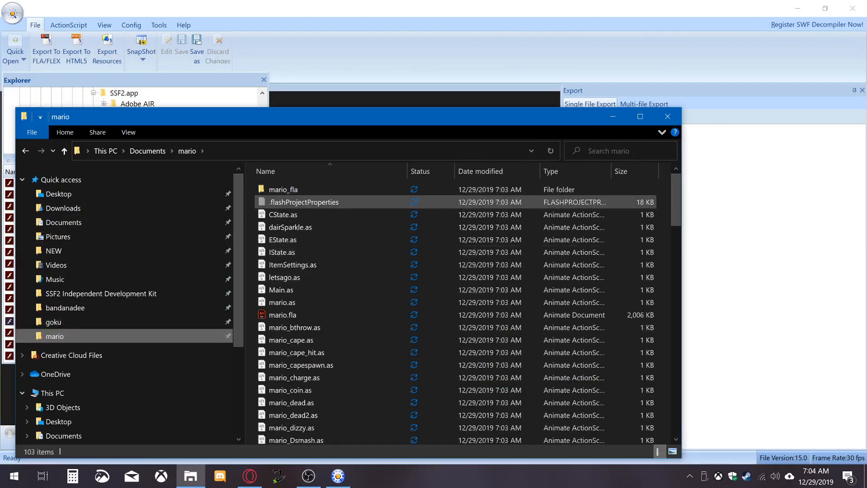
{"action": "left_click", "coordinate": [573, 172]}
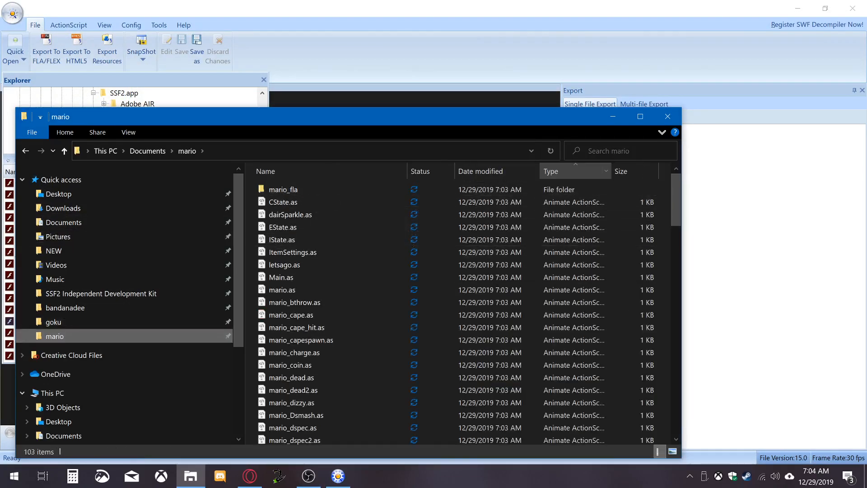
{"action": "left_click", "coordinate": [573, 171]}
{"action": "left_click", "coordinate": [344, 227]}
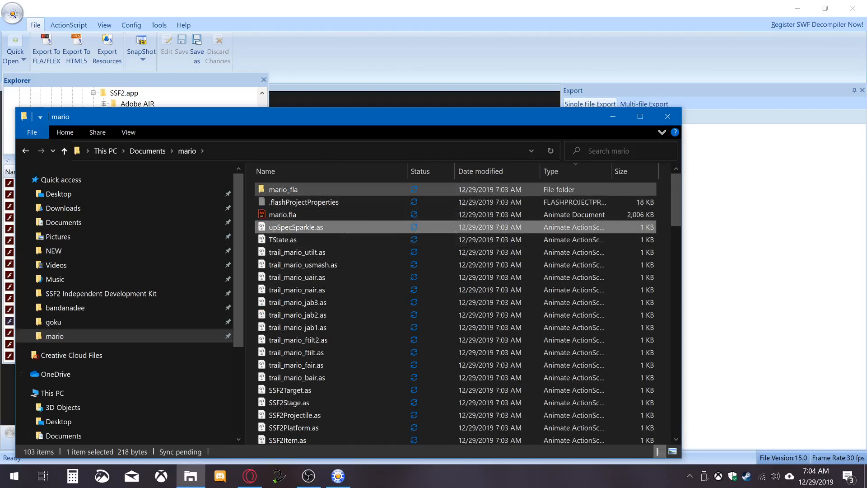
{"action": "left_click_drag", "start_coordinate": [675, 199], "coordinate": [676, 408]}
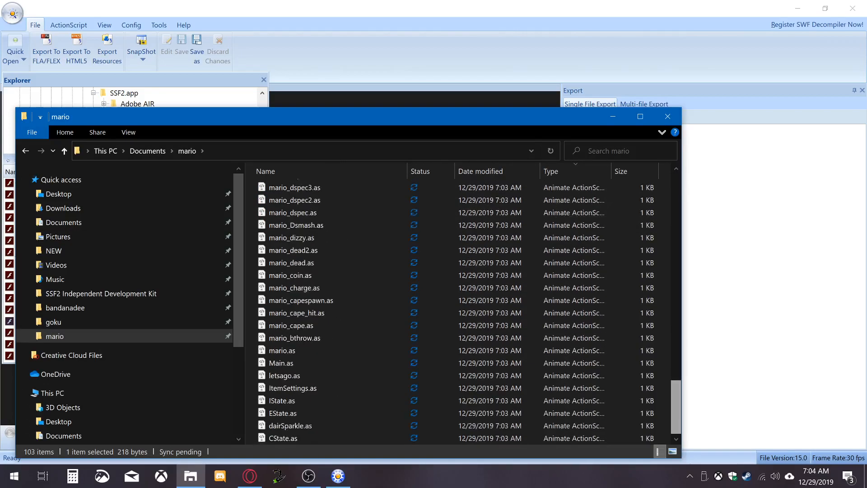
{"action": "left_click", "coordinate": [293, 438], "text": "shift"}
{"action": "scroll", "coordinate": [555, 400], "scroll_direction": "up", "scroll_amount": 20}
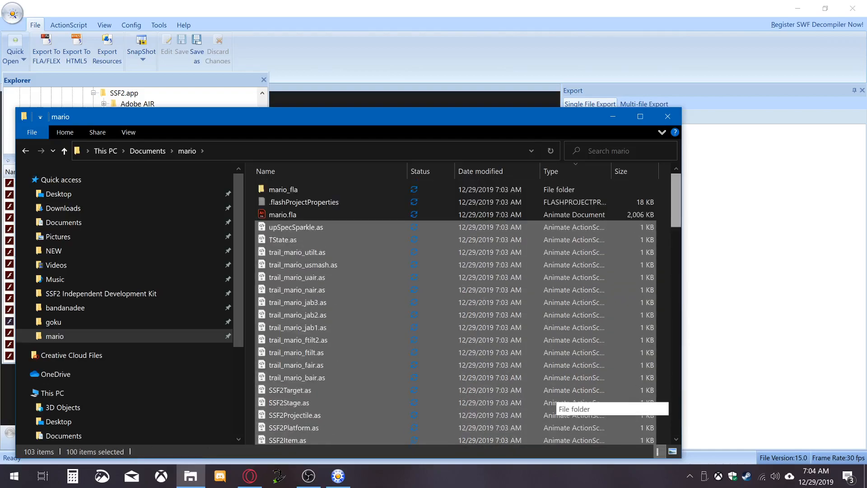
{"action": "left_click", "coordinate": [433, 189], "text": "ctrl"}
{"action": "key", "text": "Delete"}
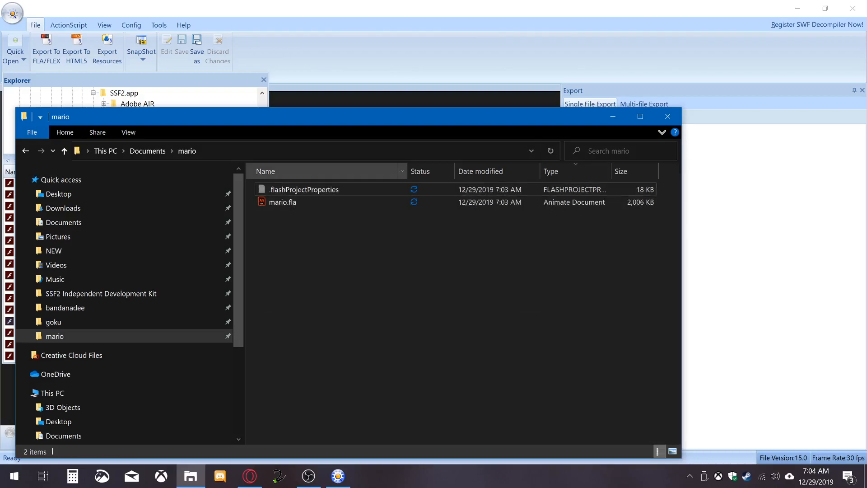
Close Sothink SWF Decompiler and launch AS3 Sorcerer
{"action": "left_click", "coordinate": [853, 9]}
{"action": "left_click", "coordinate": [13, 475]}
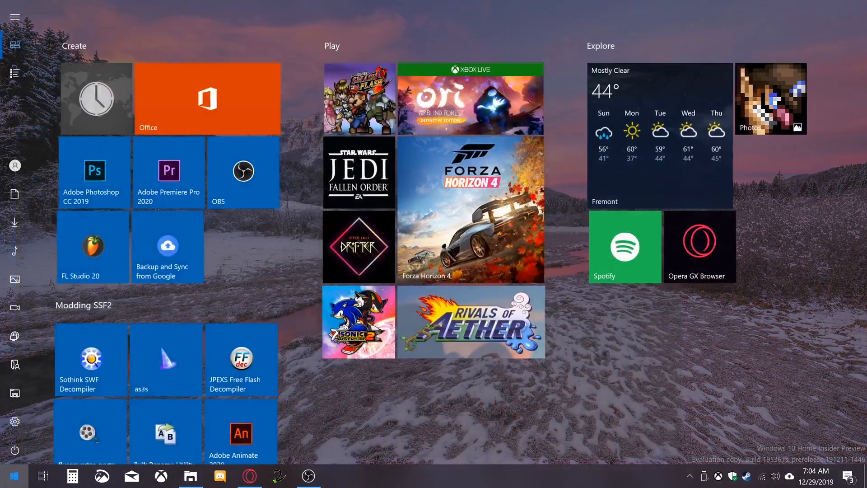
{"action": "left_click", "coordinate": [166, 359]}
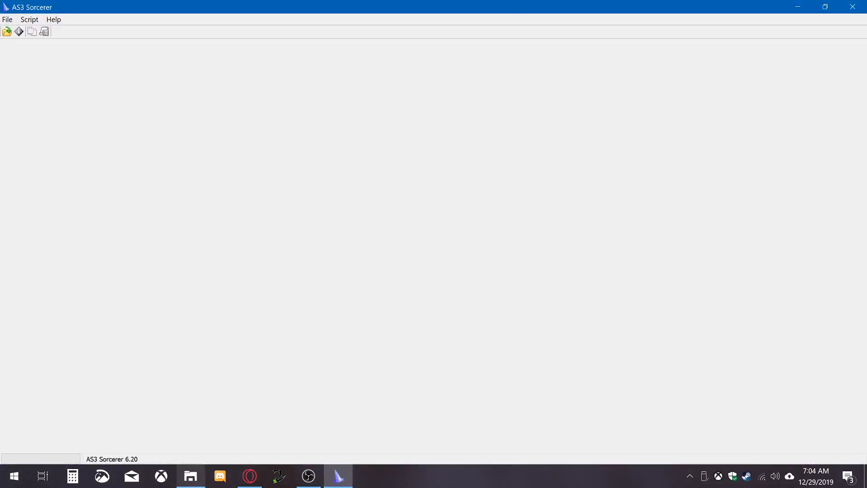
Browse File Explorer to the character folder under SSF2 Independent Development Kit, SSF2.app, data
{"action": "left_click", "coordinate": [191, 475]}
{"action": "left_click_drag", "start_coordinate": [257, 116], "coordinate": [424, 105]}
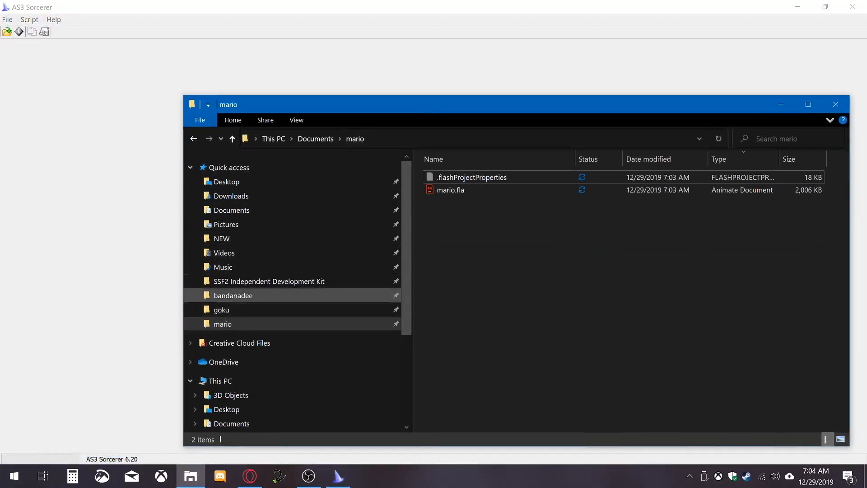
{"action": "left_click", "coordinate": [269, 280]}
{"action": "double_click", "coordinate": [451, 215]}
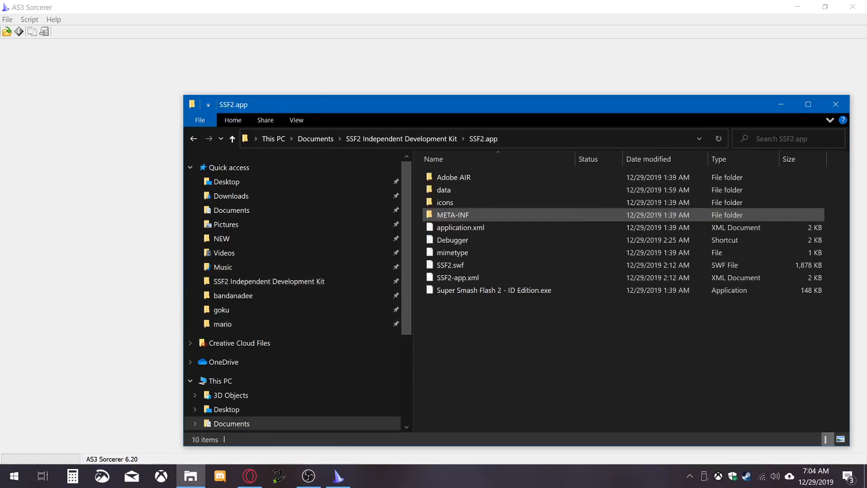
{"action": "double_click", "coordinate": [444, 190]}
{"action": "double_click", "coordinate": [451, 177]}
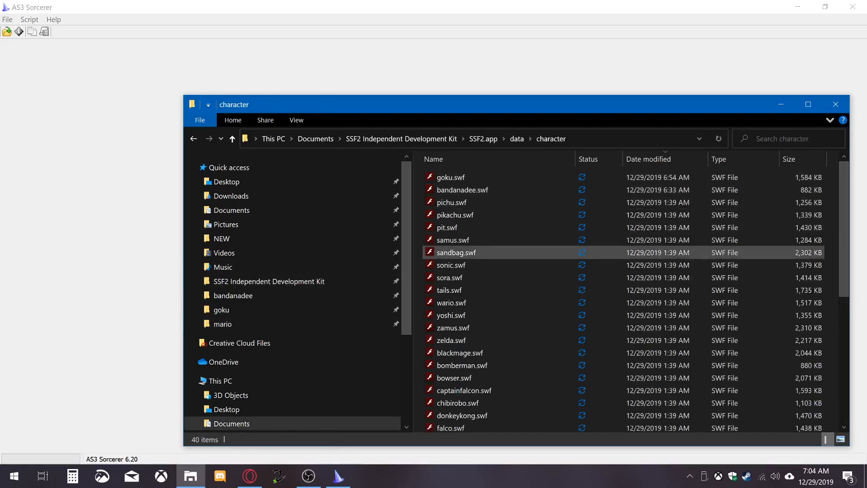
Sort the character files by name and load mario.swf into AS3 Sorcerer
{"action": "scroll", "coordinate": [451, 240], "scroll_direction": "down", "scroll_amount": 1}
{"action": "scroll", "coordinate": [452, 177], "scroll_direction": "up", "scroll_amount": 1}
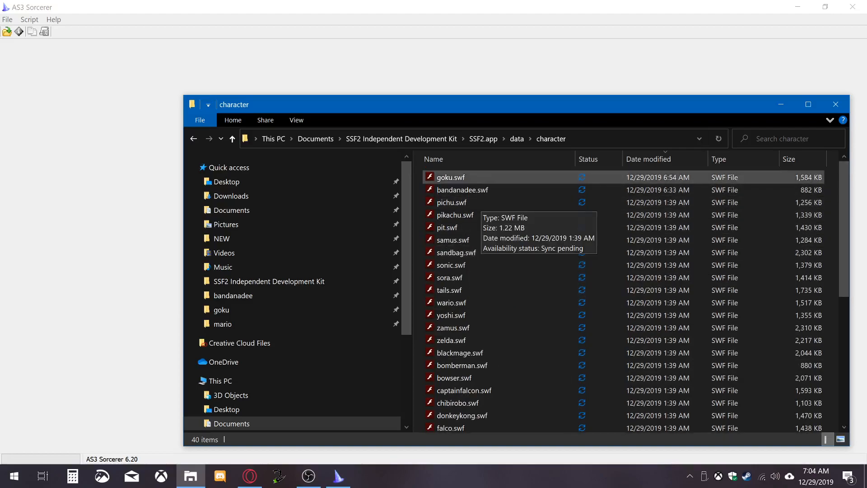
{"action": "left_click", "coordinate": [452, 159]}
{"action": "scroll", "coordinate": [497, 253], "scroll_direction": "down", "scroll_amount": 1}
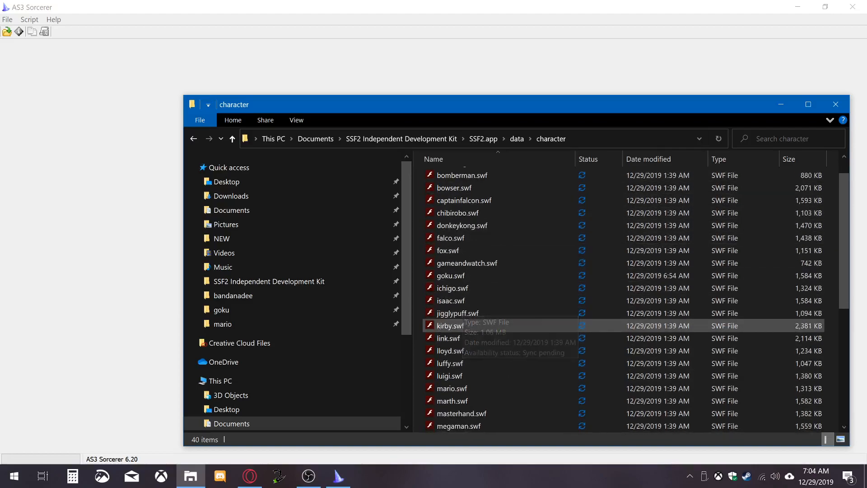
{"action": "left_click", "coordinate": [451, 388]}
{"action": "left_click_drag", "start_coordinate": [452, 388], "coordinate": [149, 325]}
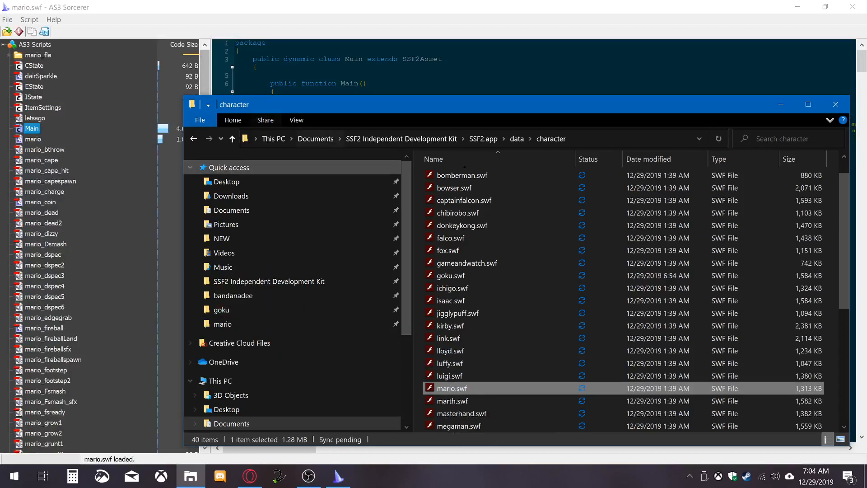
Export the whole AS3 Scripts tree of mario.swf into the pinned mario folder
{"action": "left_click", "coordinate": [223, 324]}
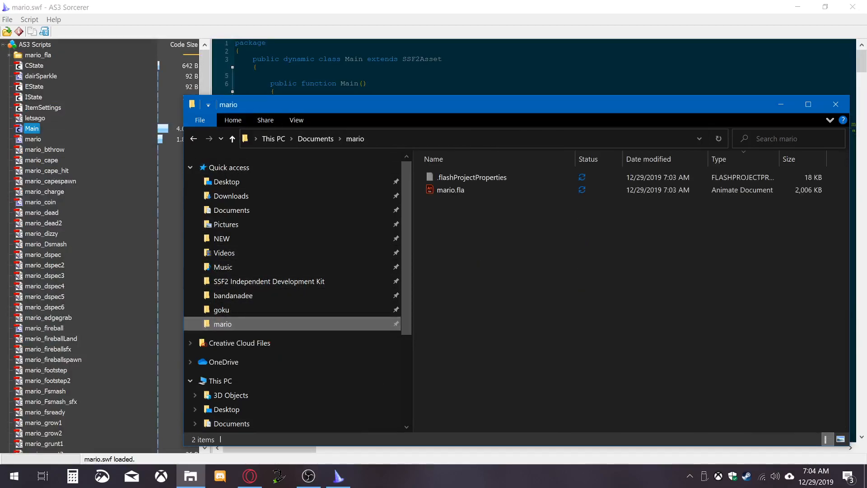
{"action": "left_click", "coordinate": [35, 44]}
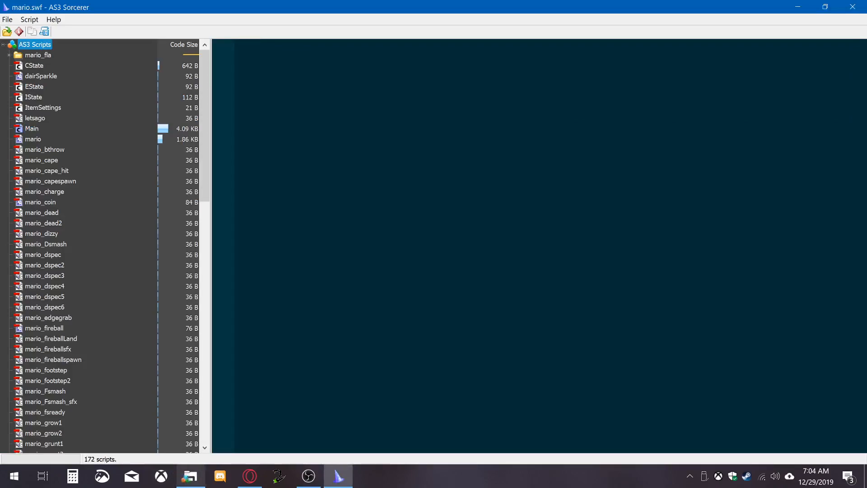
{"action": "left_click", "coordinate": [190, 476]}
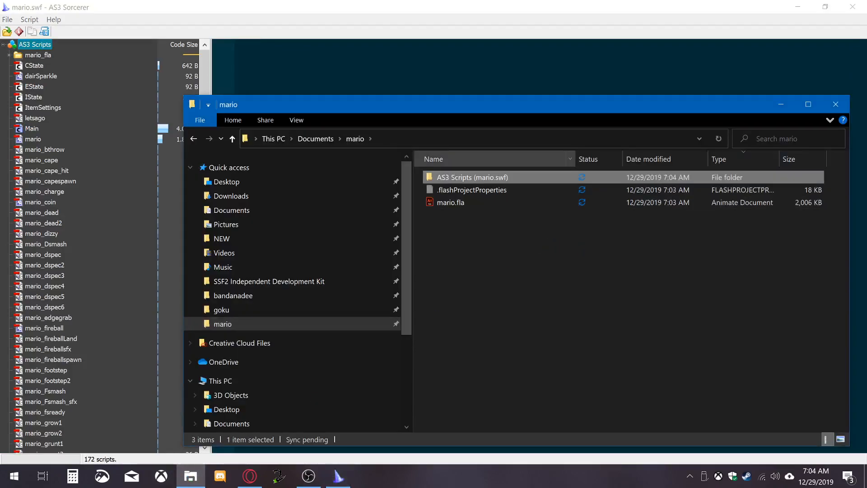
Move everything inside the AS3 Scripts (mario.swf) folder up into the mario folder and delete the emptied folder
{"action": "double_click", "coordinate": [472, 178]}
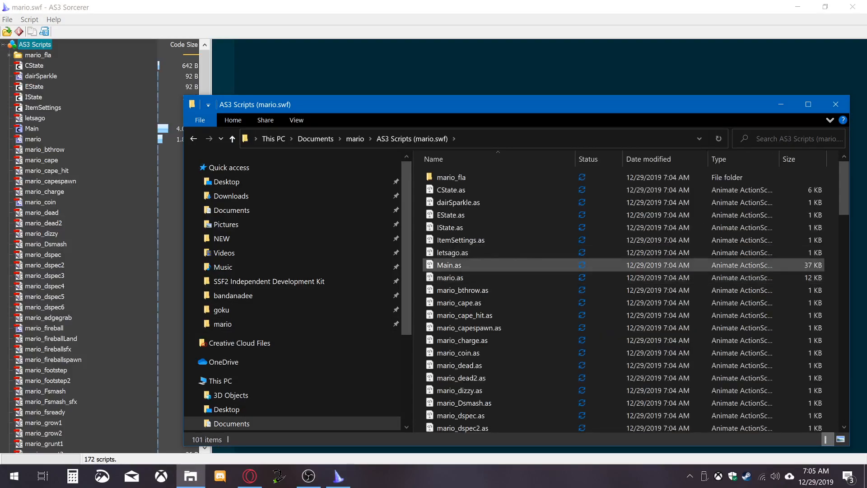
{"action": "key", "text": "ctrl+a"}
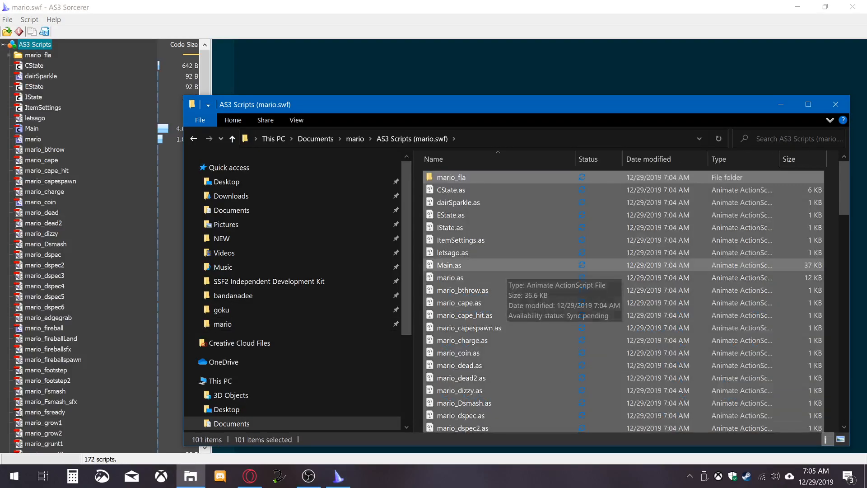
{"action": "key", "text": "ctrl+x"}
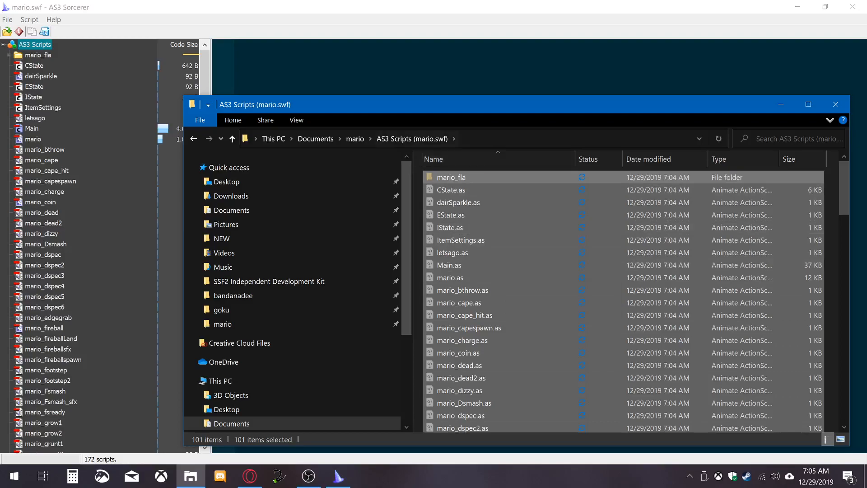
{"action": "left_click", "coordinate": [355, 139]}
{"action": "right_click", "coordinate": [517, 133]}
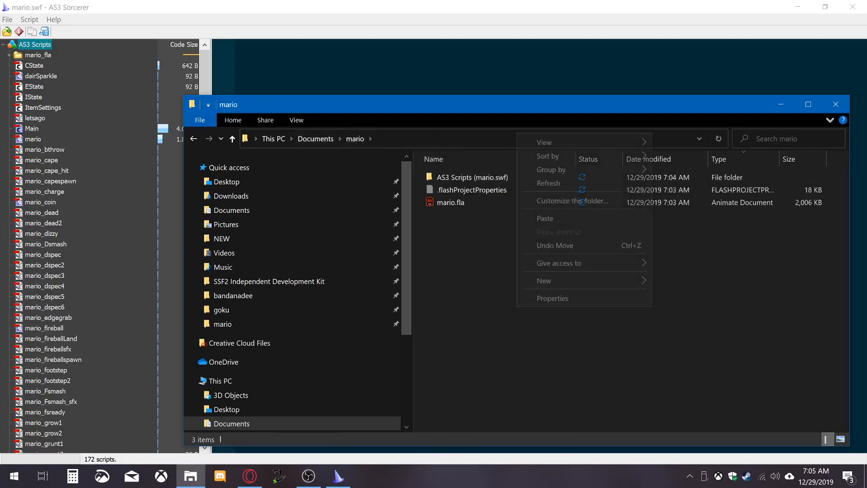
{"action": "left_click", "coordinate": [544, 219]}
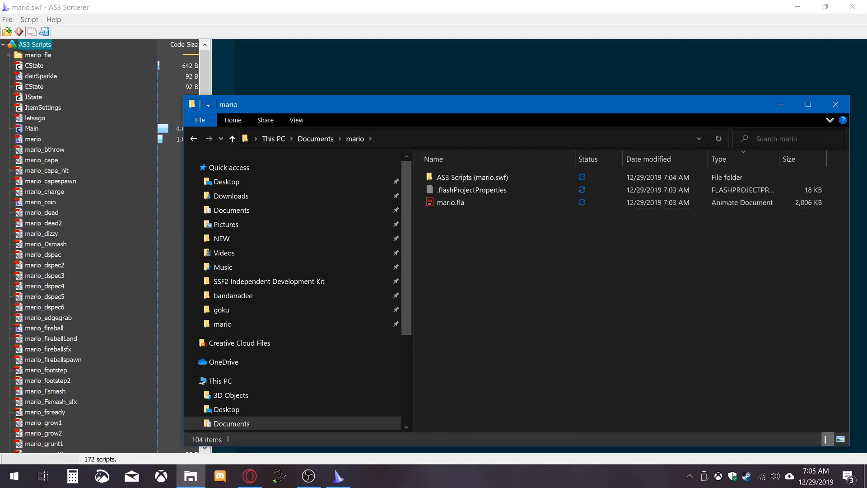
{"action": "left_click", "coordinate": [472, 190]}
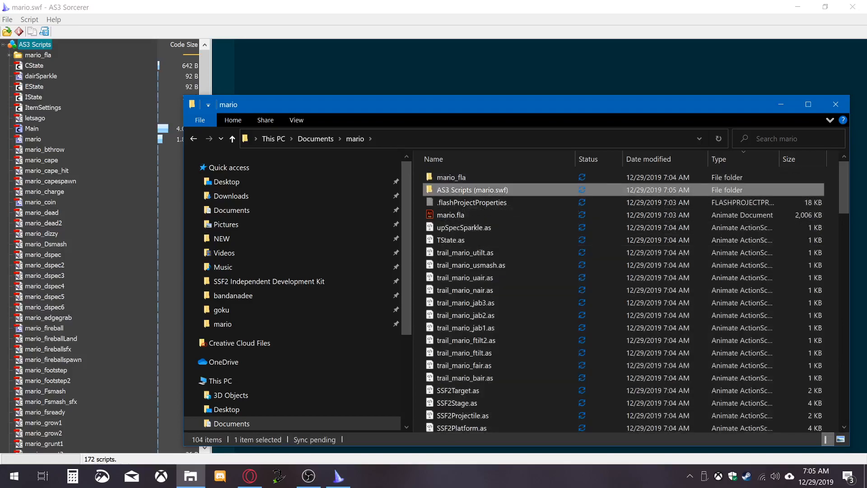
{"action": "key", "text": "Delete"}
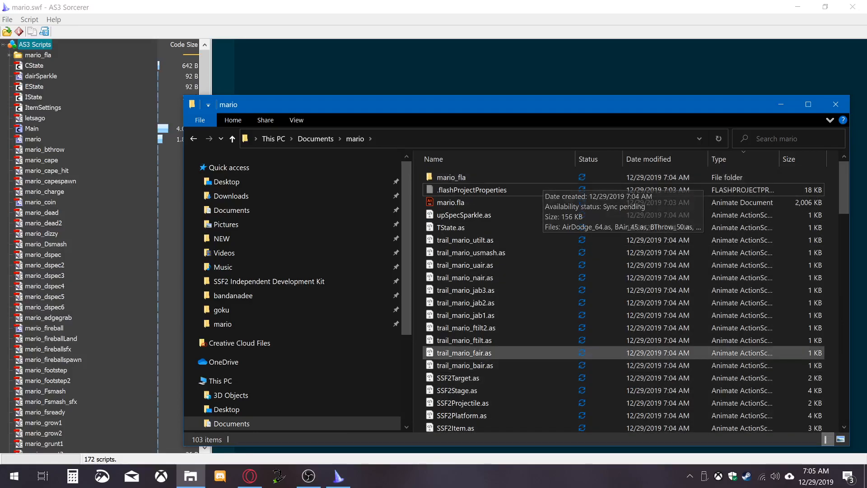
Close AS3 Sorcerer and launch JPEXS Free Flash Decompiler
{"action": "left_click", "coordinate": [853, 7]}
{"action": "left_click", "coordinate": [13, 475]}
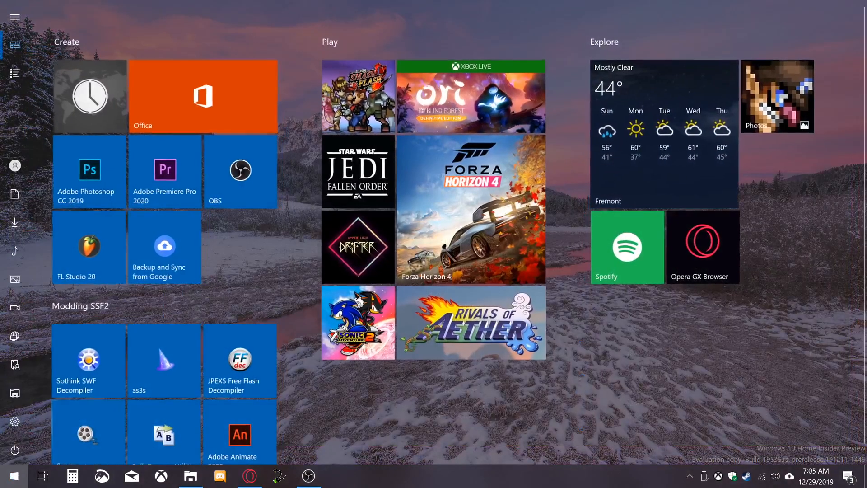
{"action": "left_click", "coordinate": [239, 361]}
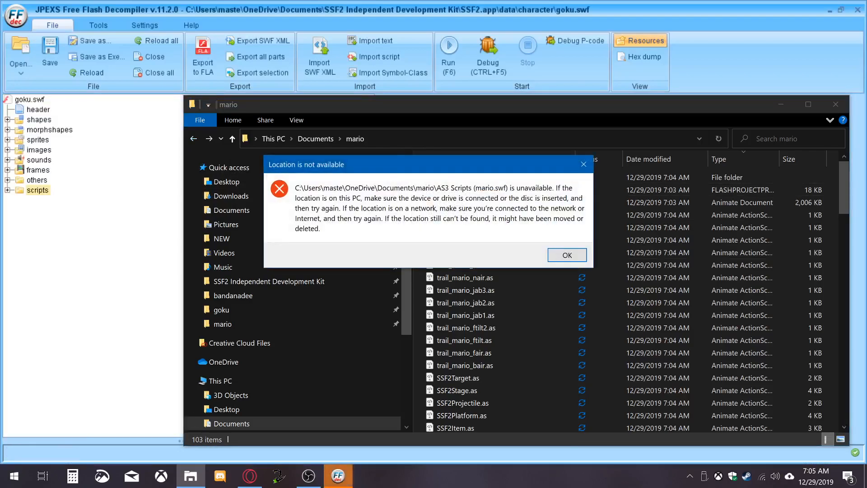
Dismiss the unavailable-location errors in File Explorer and close goku.swf in JPEXS Free Flash Decompiler
{"action": "left_click", "coordinate": [566, 255]}
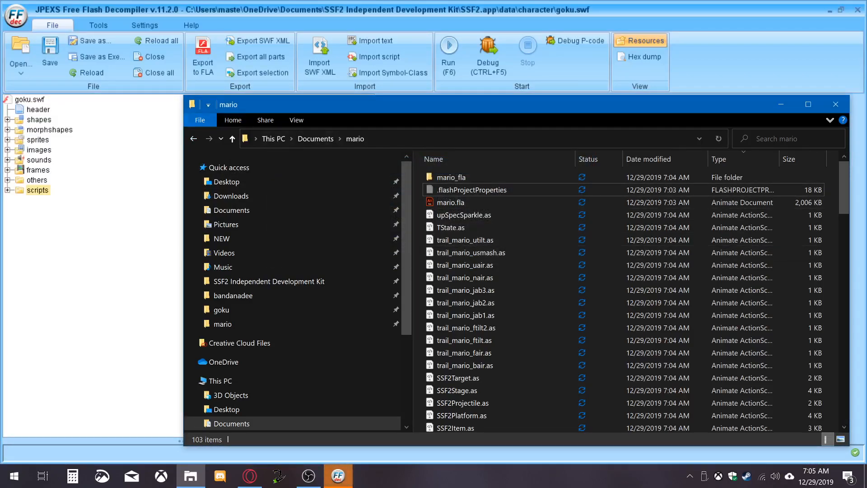
{"action": "left_click", "coordinate": [193, 139]}
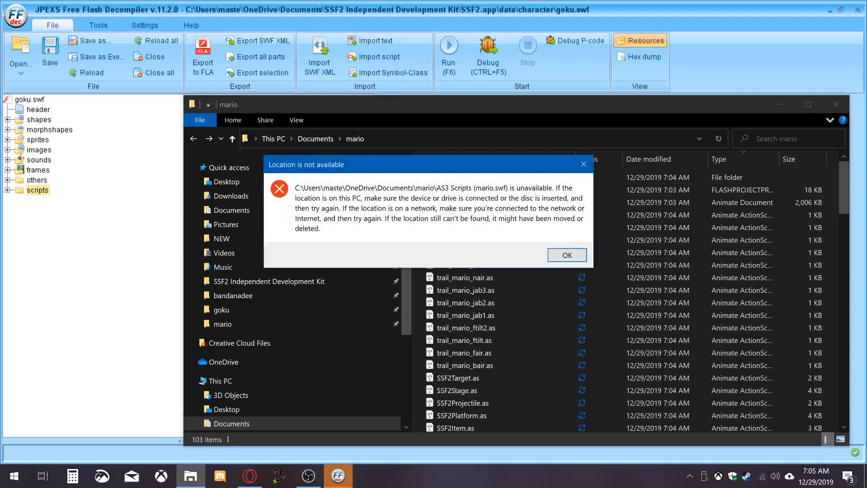
{"action": "left_click", "coordinate": [566, 255]}
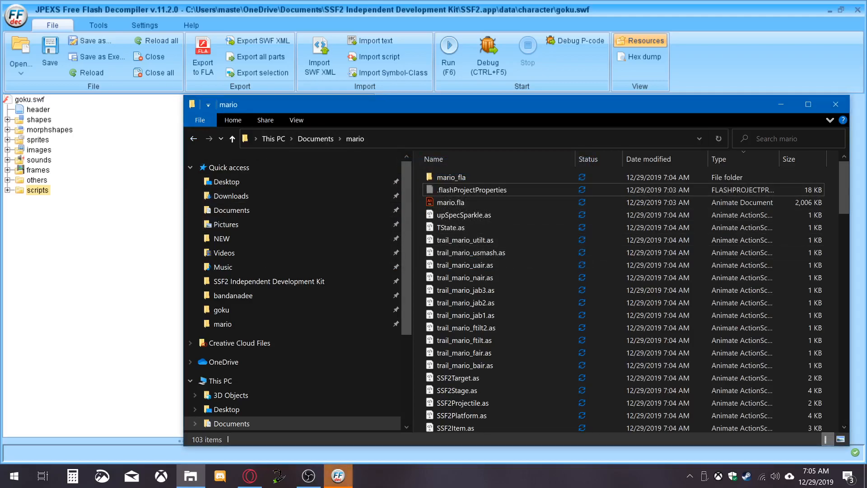
{"action": "left_click", "coordinate": [150, 57]}
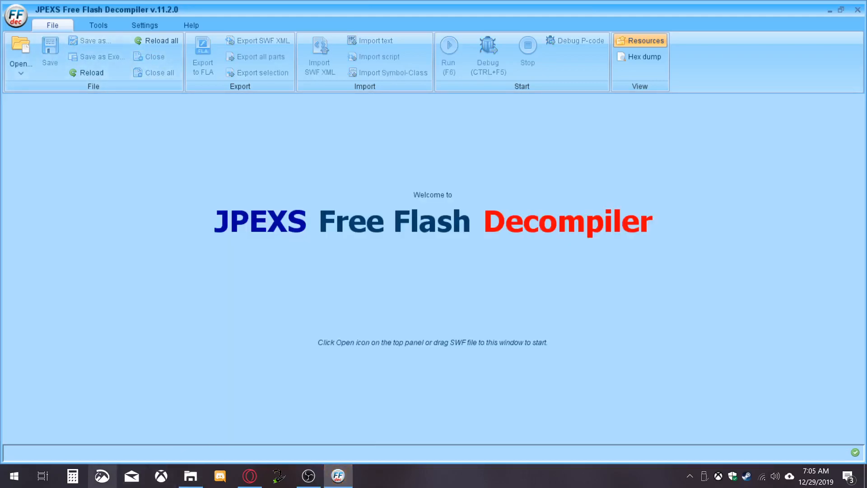
Load mario.swf from the development kit's SSF2.app data character folder into JPEXS Free Flash Decompiler
{"action": "left_click", "coordinate": [190, 475]}
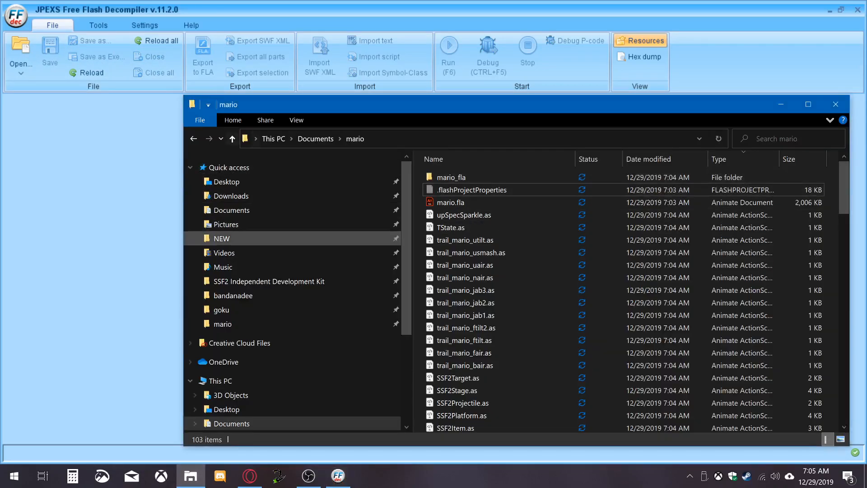
{"action": "left_click", "coordinate": [231, 210]}
{"action": "left_click", "coordinate": [268, 281]}
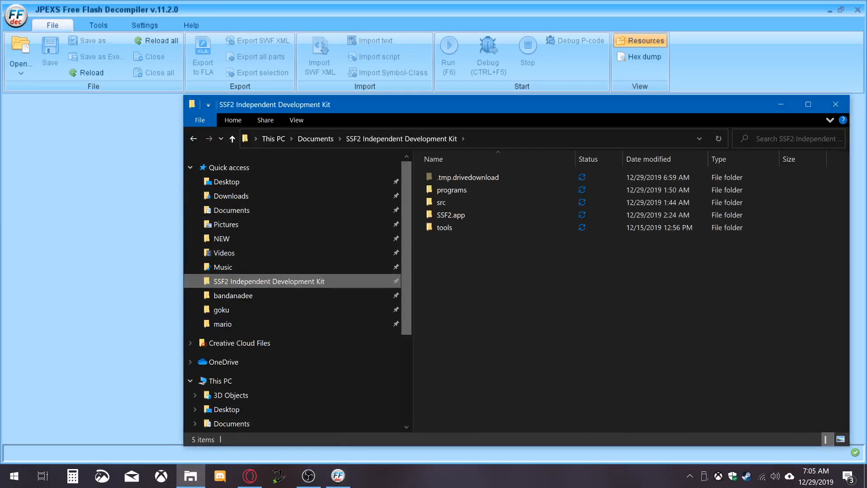
{"action": "double_click", "coordinate": [452, 190]}
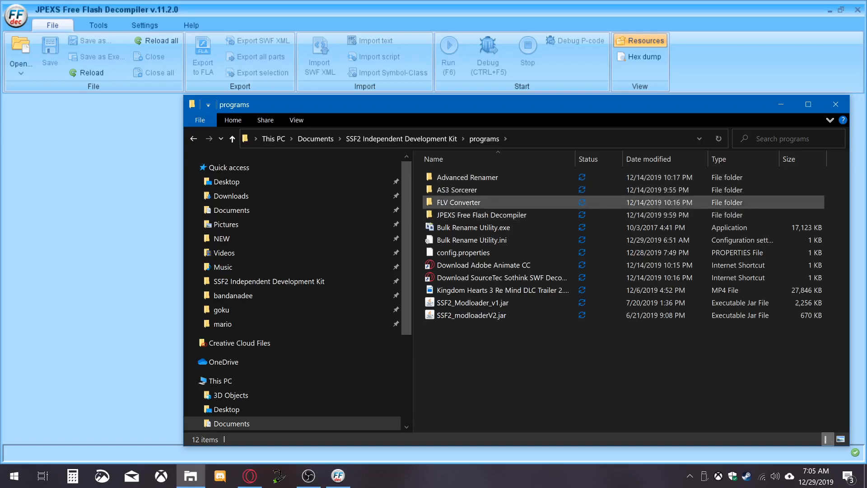
{"action": "left_click", "coordinate": [401, 138]}
{"action": "double_click", "coordinate": [447, 215]}
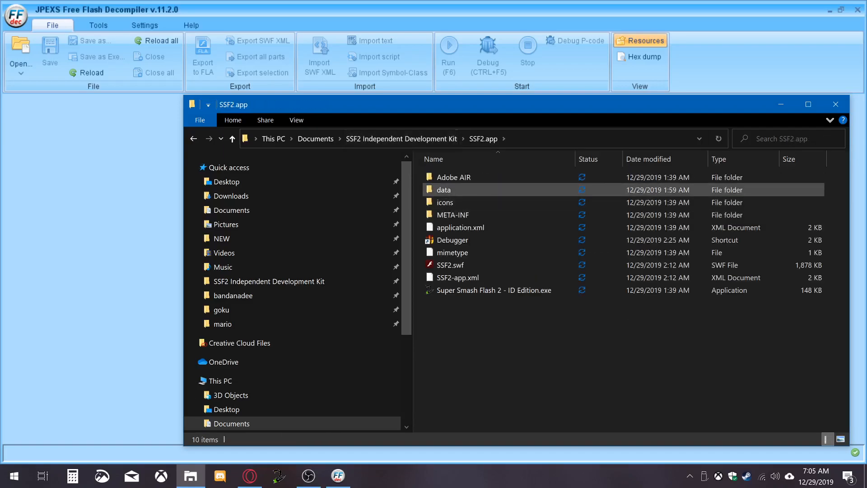
{"action": "double_click", "coordinate": [444, 190]}
{"action": "double_click", "coordinate": [452, 177]}
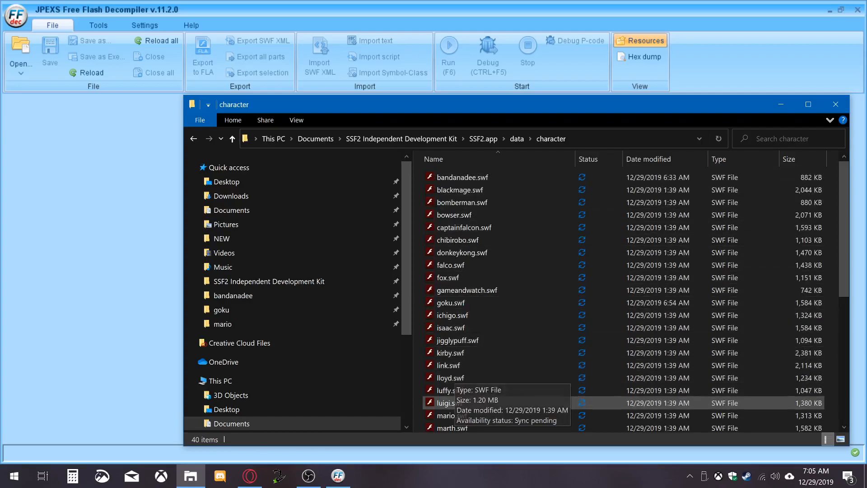
{"action": "left_click_drag", "start_coordinate": [451, 415], "coordinate": [88, 282]}
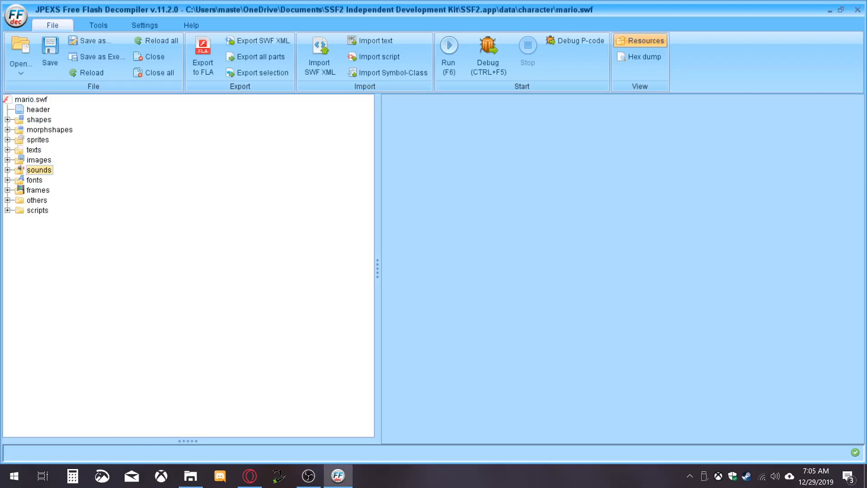
Export the sounds as FLV (Audio only) and the fonts as TTF from mario.swf into the Documents mario folder
{"action": "right_click", "coordinate": [35, 176]}
{"action": "left_click", "coordinate": [63, 185]}
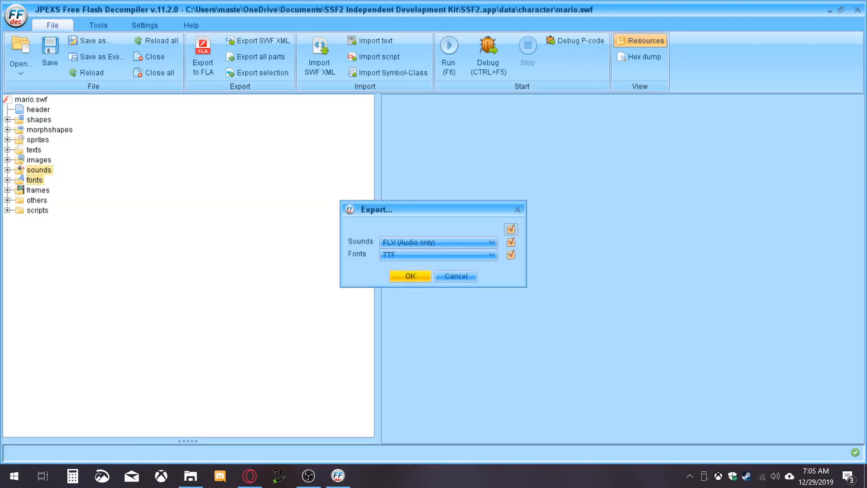
{"action": "key", "text": "Return"}
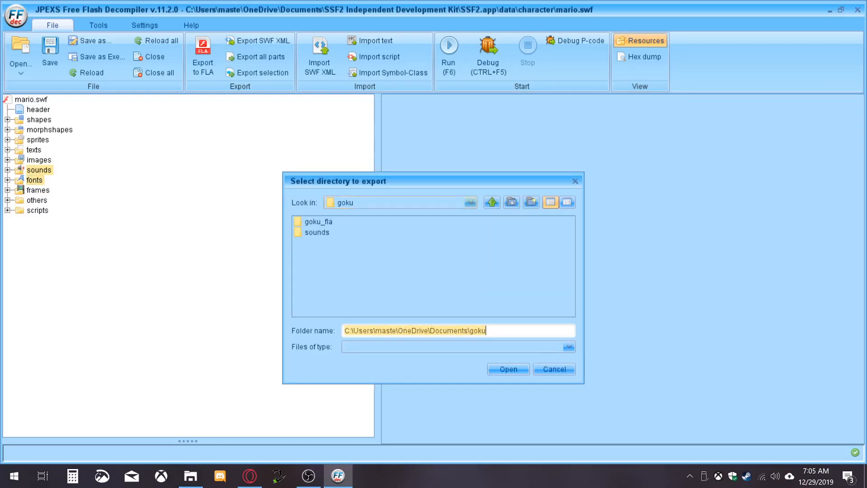
{"action": "left_click", "coordinate": [492, 202]}
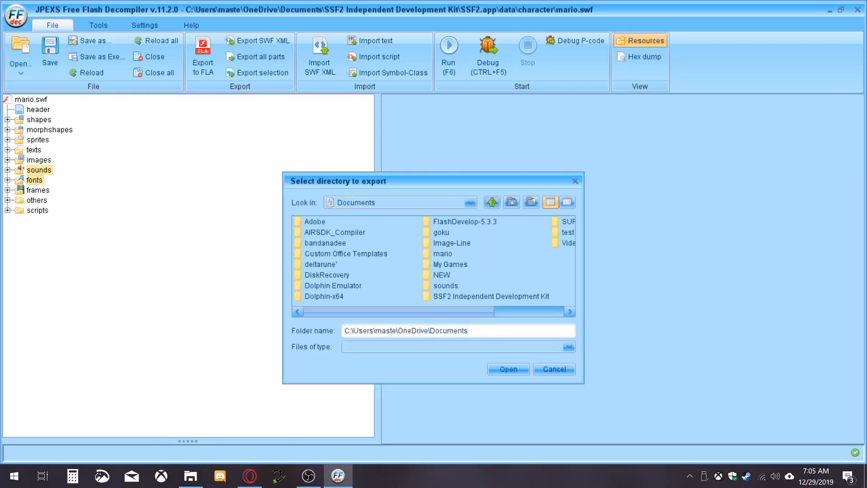
{"action": "key", "text": "Return"}
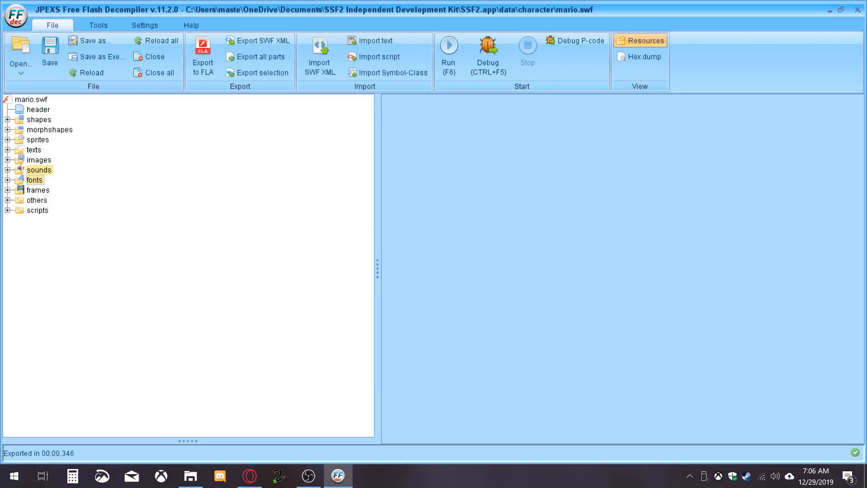
Open the exported fonts folder inside the mario folder and select 1788_Segoe UI.ttf
{"action": "left_click", "coordinate": [190, 475]}
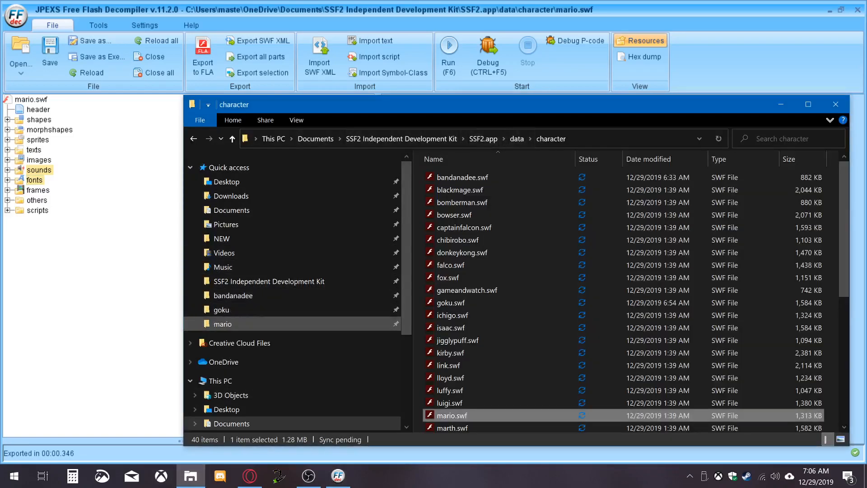
{"action": "left_click", "coordinate": [223, 324]}
{"action": "left_click", "coordinate": [444, 202]}
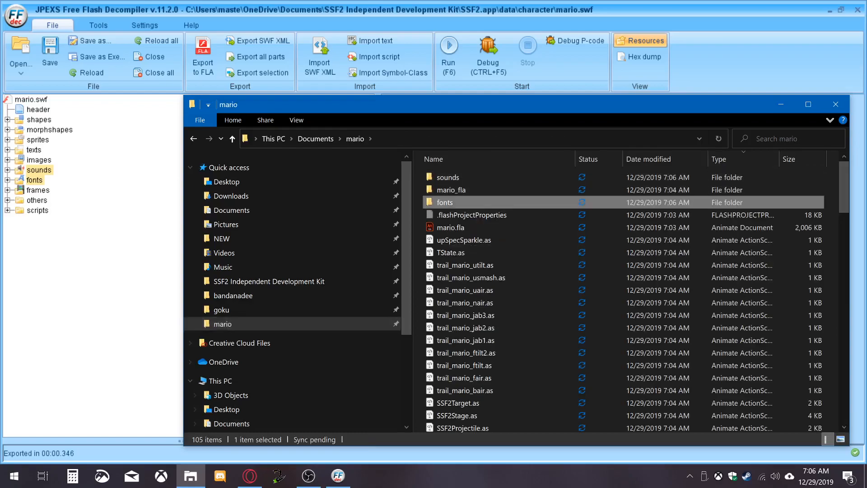
{"action": "double_click", "coordinate": [444, 202]}
{"action": "left_click", "coordinate": [464, 178]}
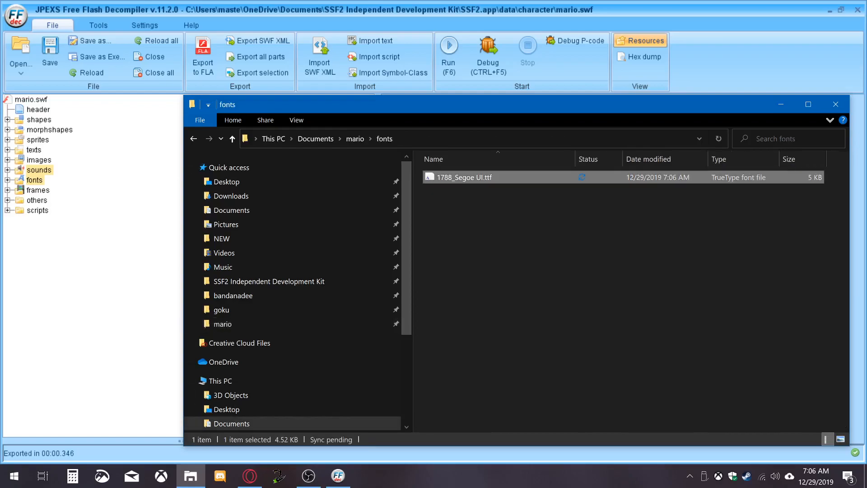
Rename the exported font file in the fonts folder to Segoe UI.ttf
{"action": "right_click", "coordinate": [462, 178]}
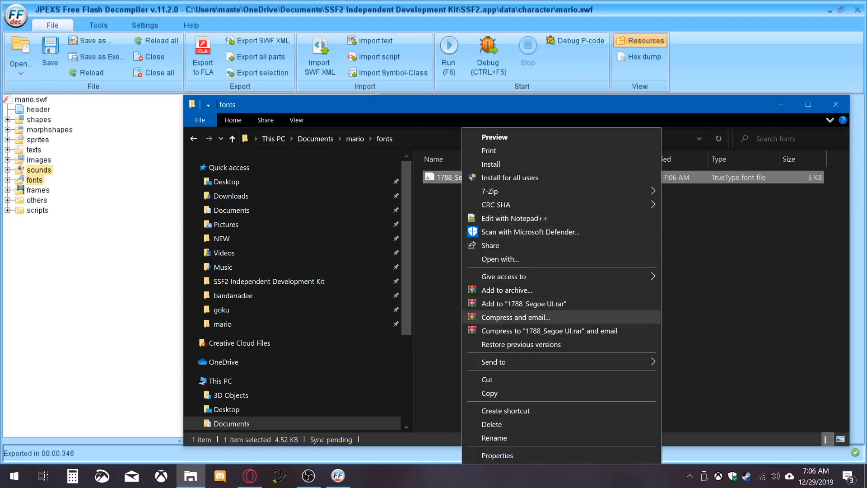
{"action": "left_click", "coordinate": [492, 437]}
{"action": "left_click", "coordinate": [466, 177]}
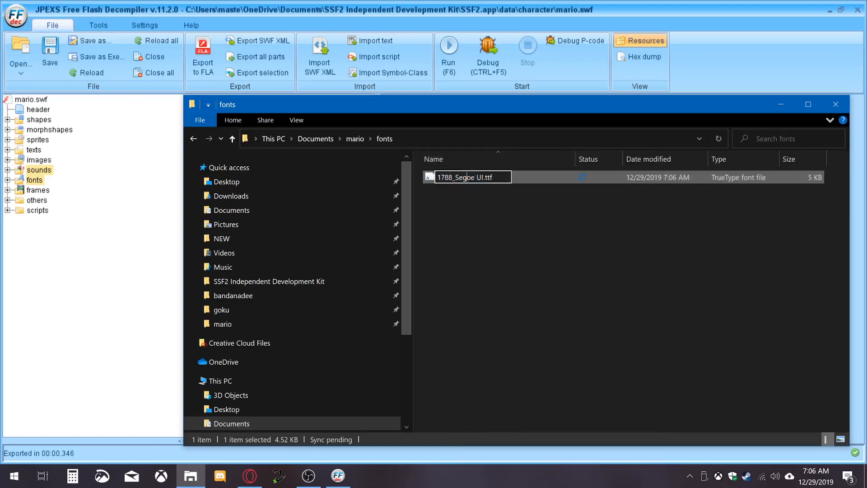
{"action": "key", "text": "BackSpace"}
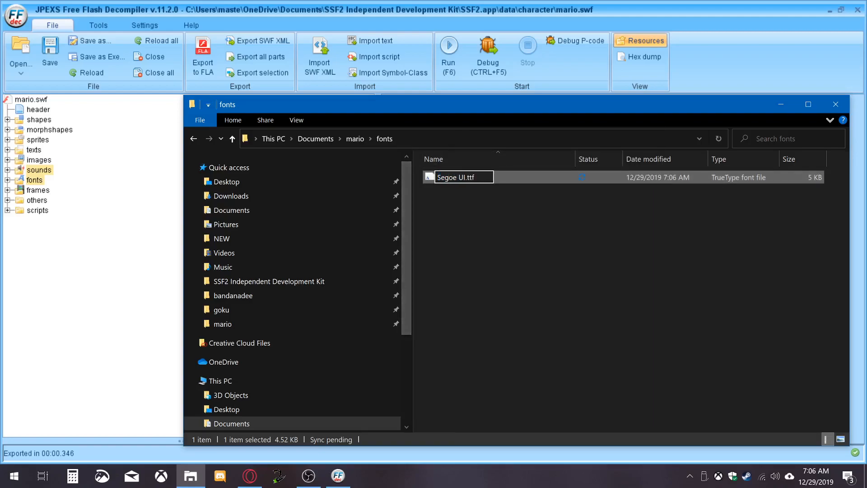
{"action": "key", "text": "Return"}
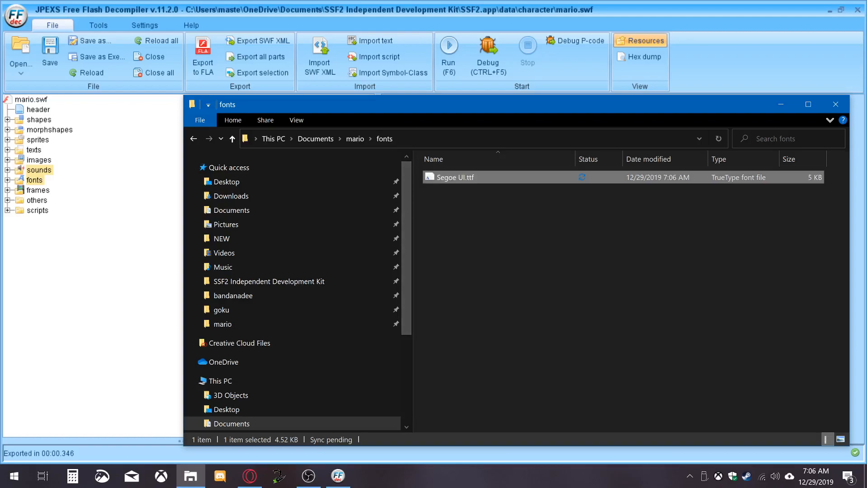
Try to install the Segoe UI.ttf font and decline replacing the installed version
{"action": "right_click", "coordinate": [458, 177]}
{"action": "left_click", "coordinate": [479, 166]}
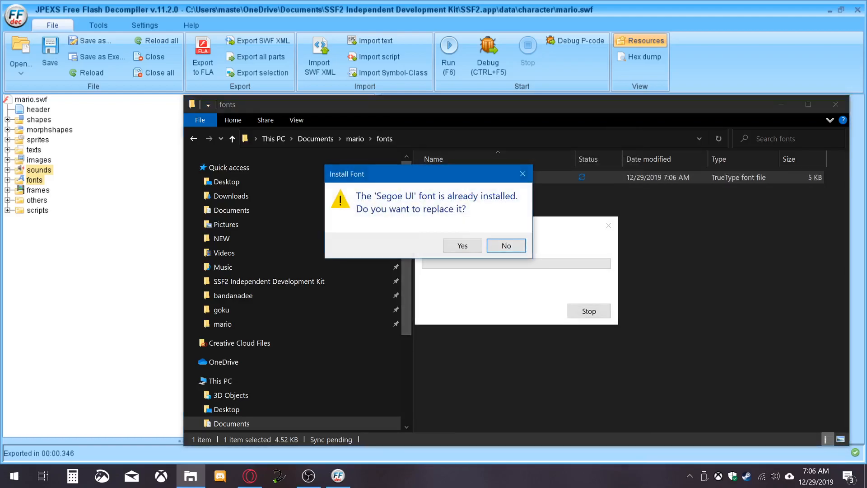
{"action": "left_click", "coordinate": [507, 245]}
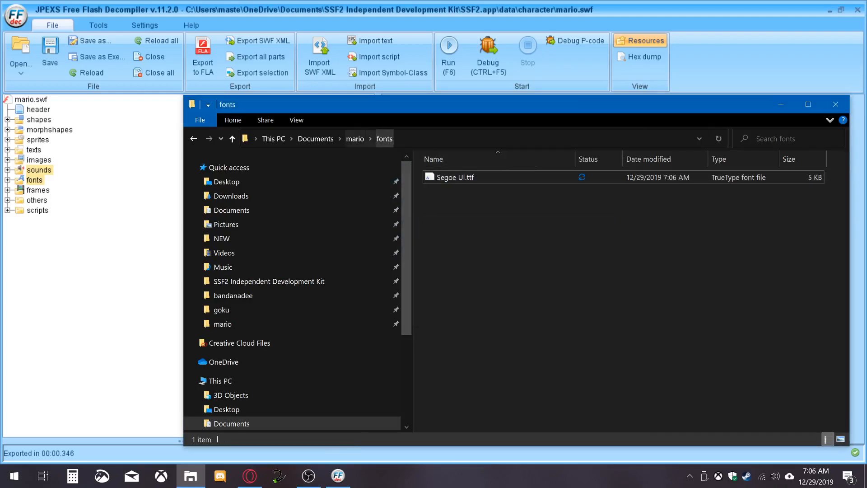
Return to the mario folder and delete its fonts folder
{"action": "left_click", "coordinate": [355, 138]}
{"action": "left_click", "coordinate": [451, 190]}
{"action": "left_click", "coordinate": [447, 202]}
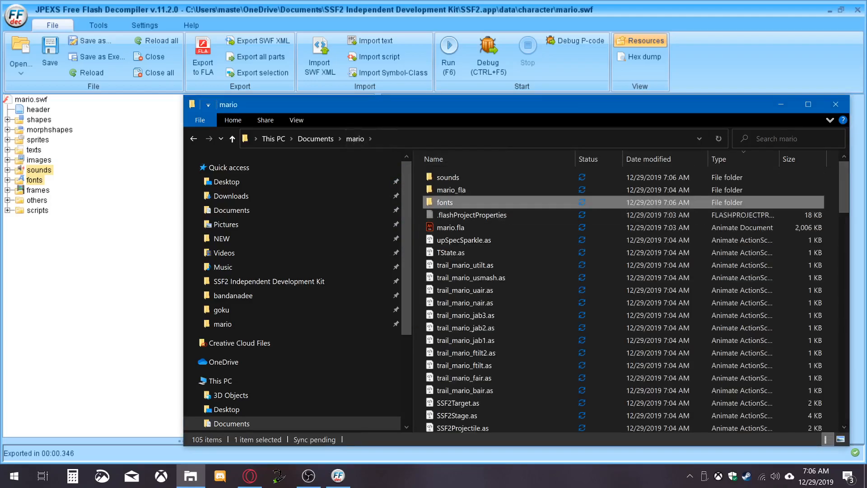
{"action": "key", "text": "Delete"}
Open the sounds folder inside the mario folder, and close mario.swf in JPEXS Free Flash Decompiler
{"action": "double_click", "coordinate": [448, 177]}
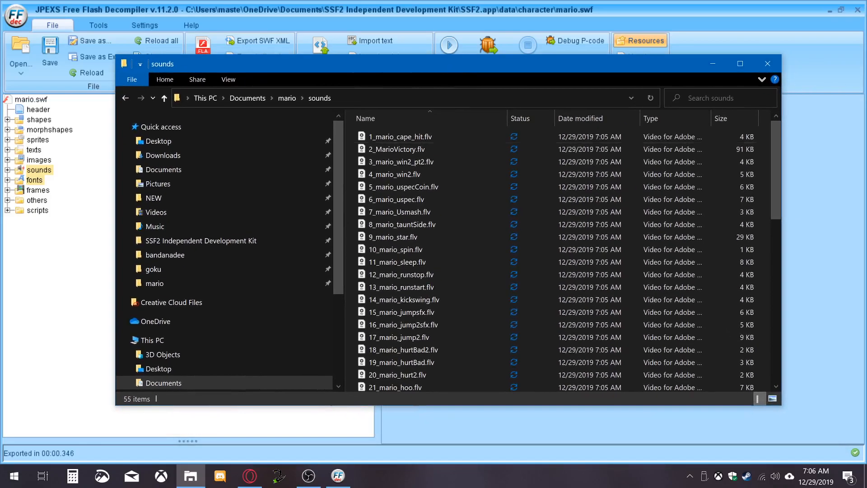
{"action": "left_click", "coordinate": [14, 475]}
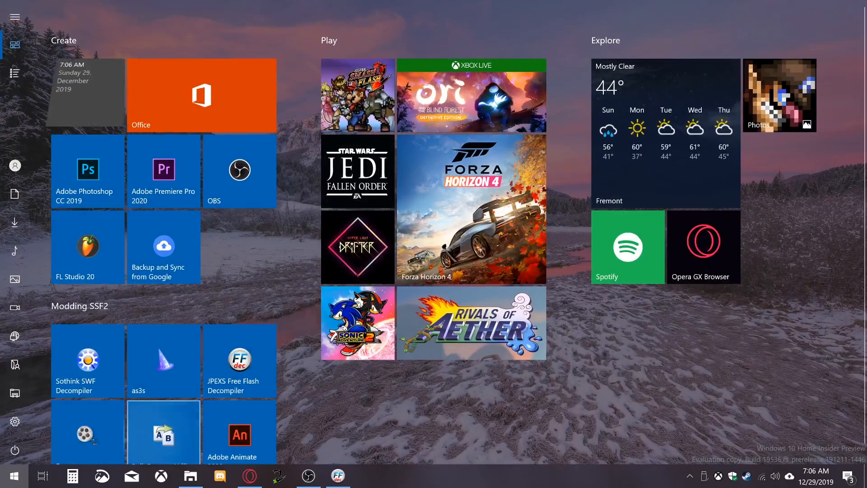
{"action": "scroll", "coordinate": [91, 407], "scroll_direction": "down", "scroll_amount": 1}
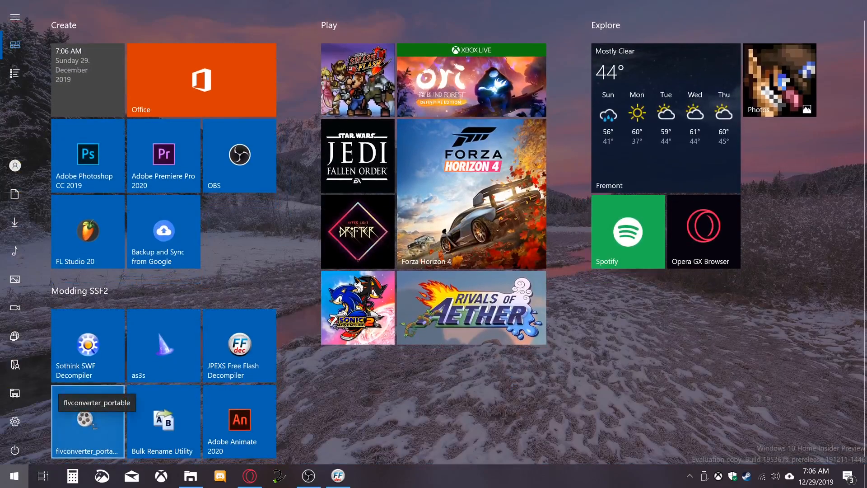
{"action": "left_click", "coordinate": [337, 475]}
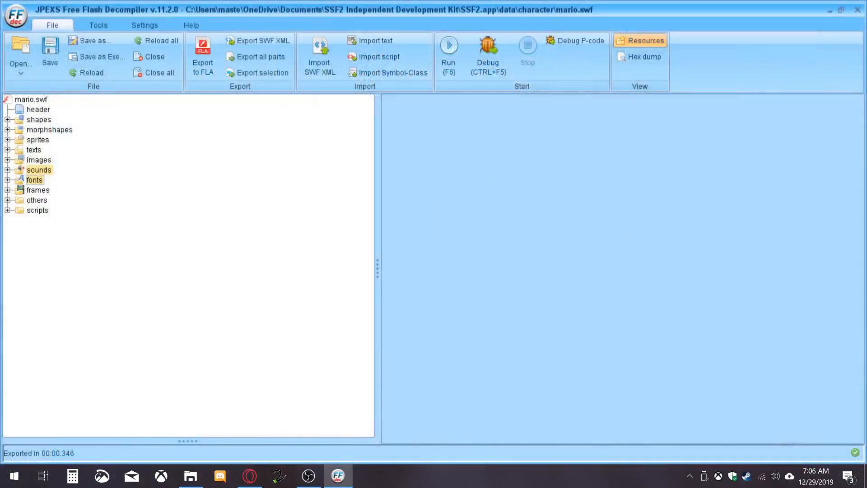
{"action": "left_click", "coordinate": [149, 56]}
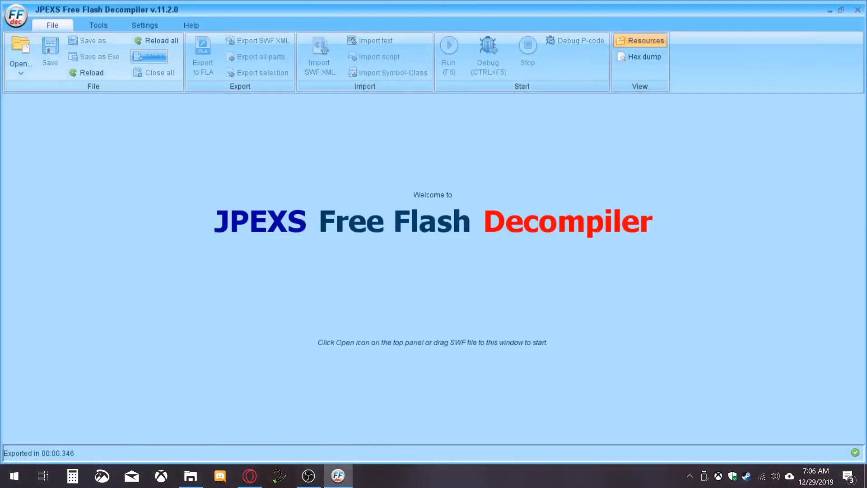
Launch flvconverter_portable and add all the FLV files from the mario sounds folder to its conversion list
{"action": "left_click", "coordinate": [14, 476]}
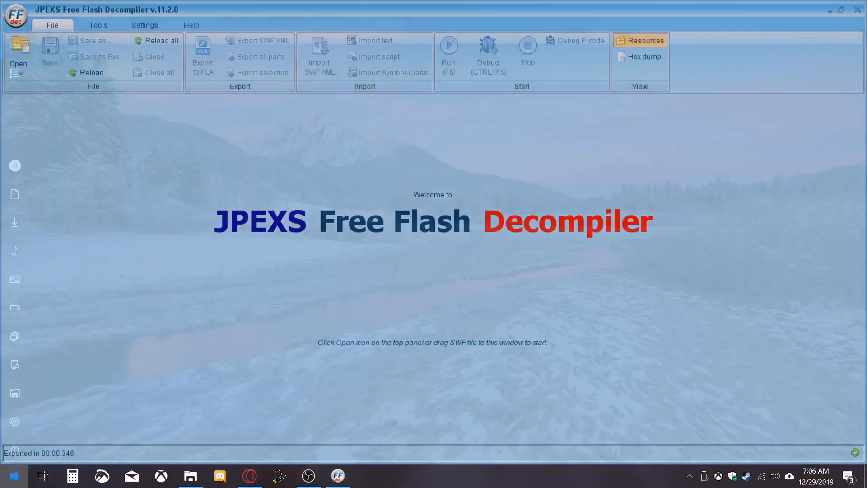
{"action": "left_click", "coordinate": [88, 432]}
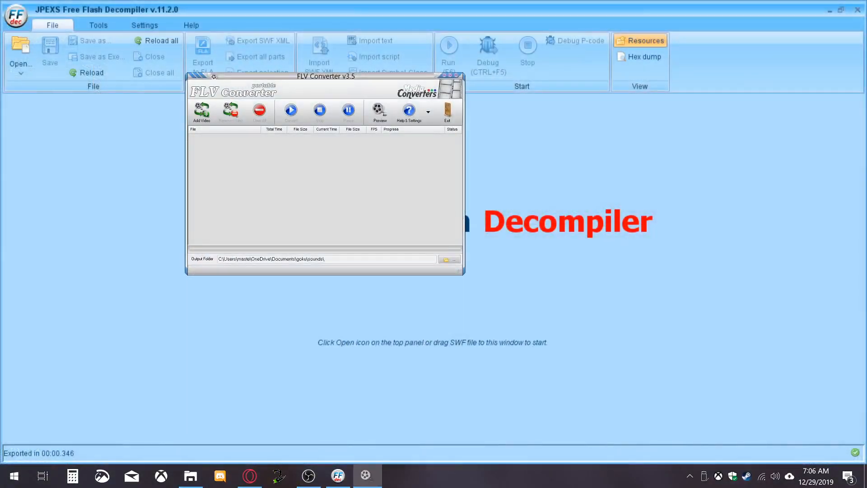
{"action": "left_click", "coordinate": [190, 476]}
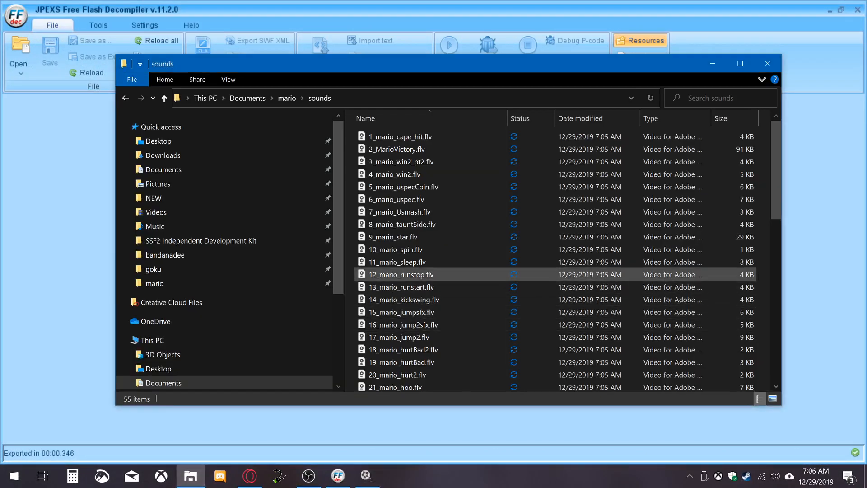
{"action": "key", "text": "ctrl+a"}
{"action": "left_click_drag", "start_coordinate": [452, 64], "coordinate": [716, 116]}
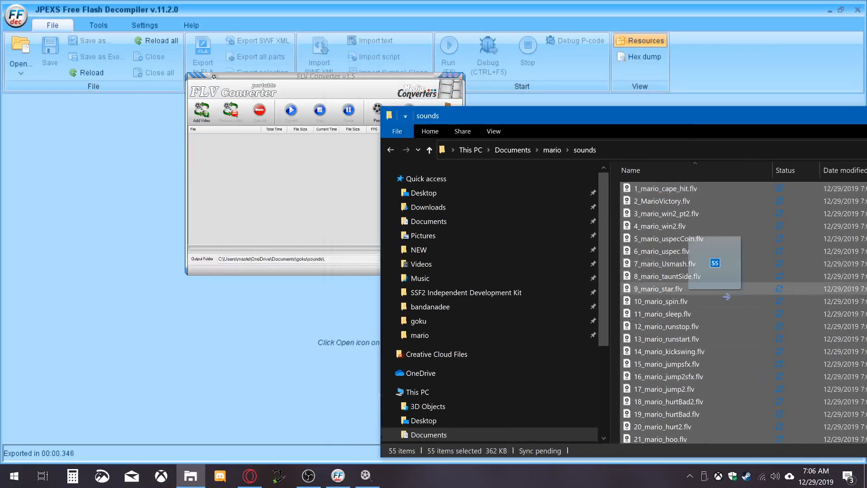
{"action": "left_click_drag", "start_coordinate": [658, 289], "coordinate": [329, 244]}
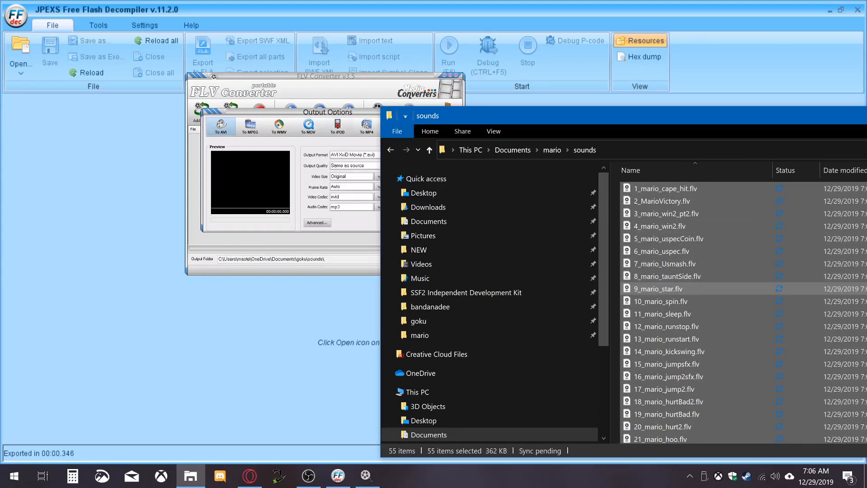
Set the output format to MP3 Audio with quality Same as source and accept the output options
{"action": "left_click", "coordinate": [425, 127]}
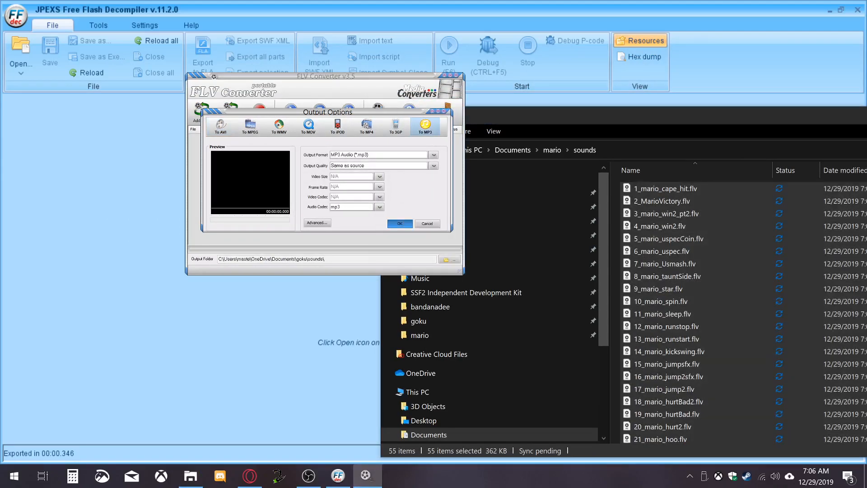
{"action": "left_click", "coordinate": [433, 166]}
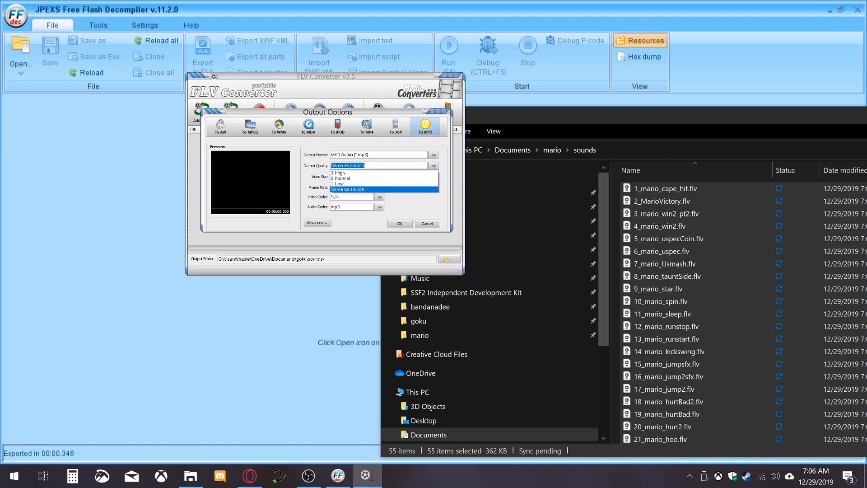
{"action": "left_click", "coordinate": [433, 166]}
{"action": "left_click", "coordinate": [400, 224]}
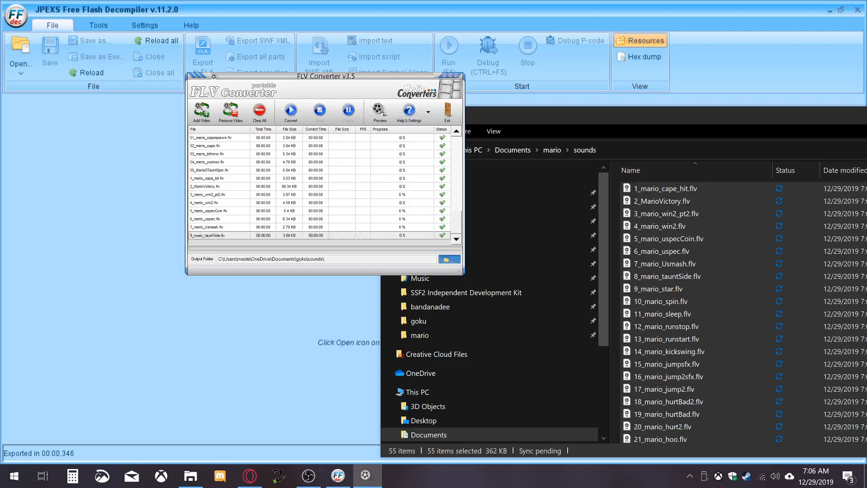
Set the output folder to the mario folder in Documents and convert the listed FLV sounds
{"action": "left_click", "coordinate": [450, 259]}
{"action": "scroll", "coordinate": [412, 230], "scroll_direction": "down", "scroll_amount": 3}
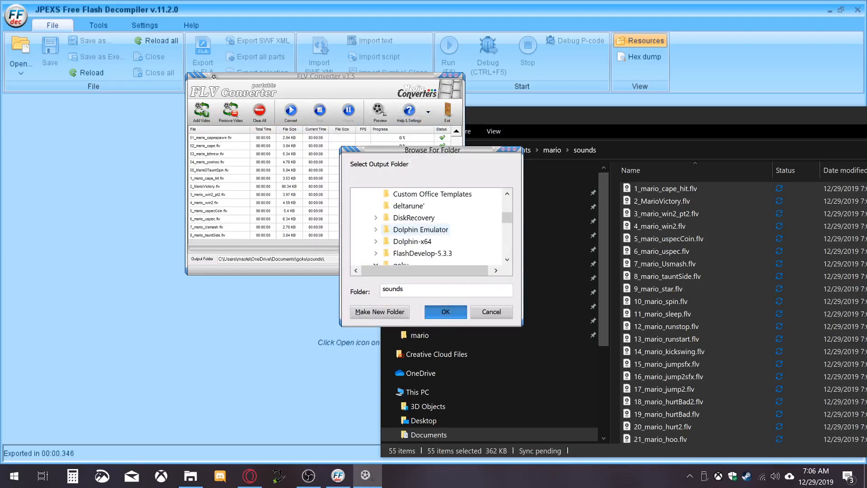
{"action": "scroll", "coordinate": [413, 240], "scroll_direction": "down", "scroll_amount": 2}
{"action": "scroll", "coordinate": [423, 231], "scroll_direction": "up", "scroll_amount": 1}
{"action": "scroll", "coordinate": [423, 231], "scroll_direction": "down", "scroll_amount": 2}
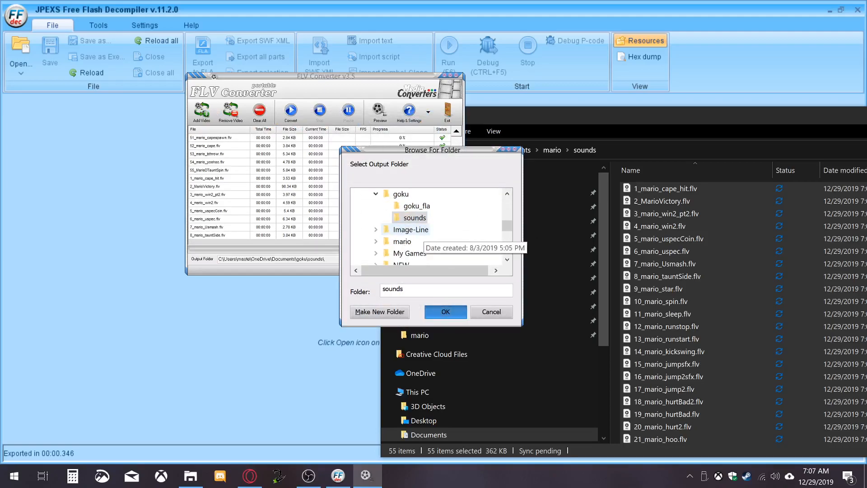
{"action": "scroll", "coordinate": [409, 241], "scroll_direction": "up", "scroll_amount": 1}
{"action": "left_click", "coordinate": [408, 241]}
{"action": "left_click", "coordinate": [445, 311]}
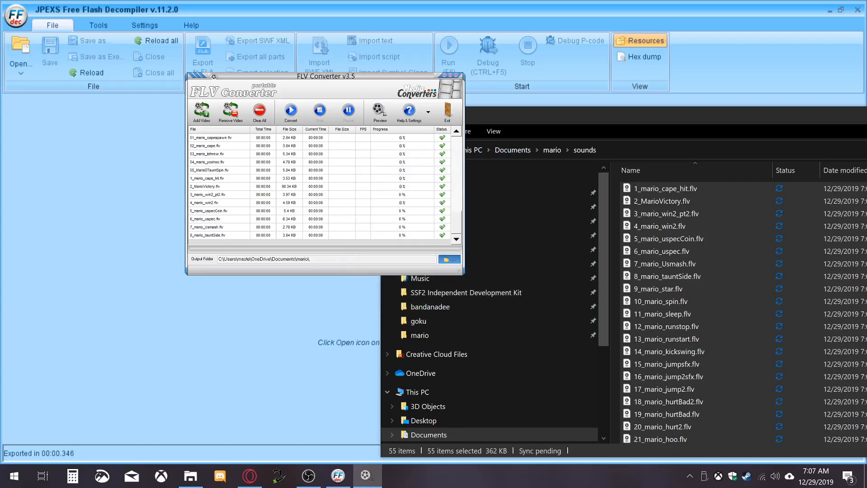
{"action": "left_click", "coordinate": [291, 110]}
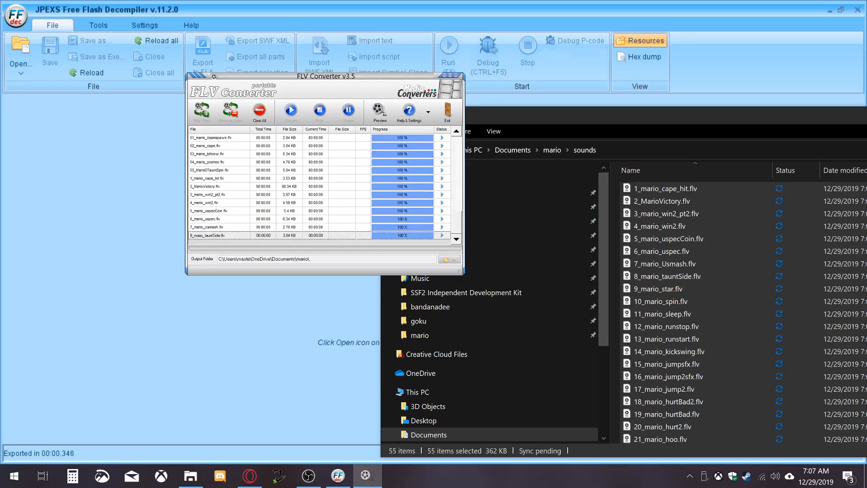
Close FLV Converter and go up from the sounds folder to the mario folder in File Explorer
{"action": "left_click", "coordinate": [456, 76]}
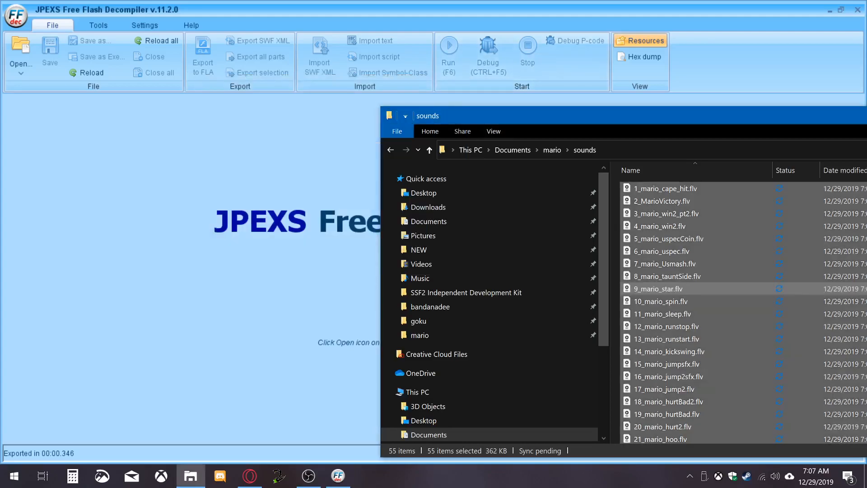
{"action": "left_click_drag", "start_coordinate": [548, 116], "coordinate": [290, 78]}
{"action": "left_click", "coordinate": [657, 111]}
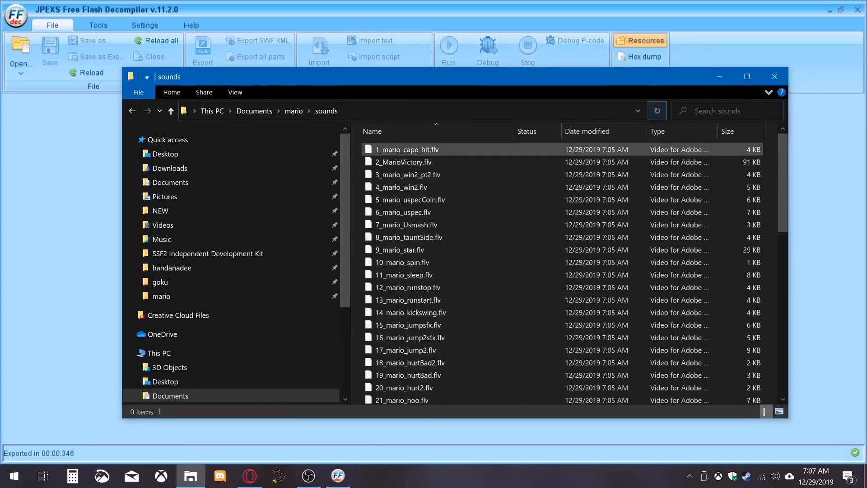
{"action": "left_click", "coordinate": [646, 151]}
{"action": "mouse_move", "coordinate": [782, 186]}
{"action": "left_mouse_down"}
{"action": "mouse_move", "coordinate": [782, 347]}
{"action": "mouse_move", "coordinate": [783, 181]}
{"action": "left_mouse_up"}
{"action": "left_click", "coordinate": [294, 111]}
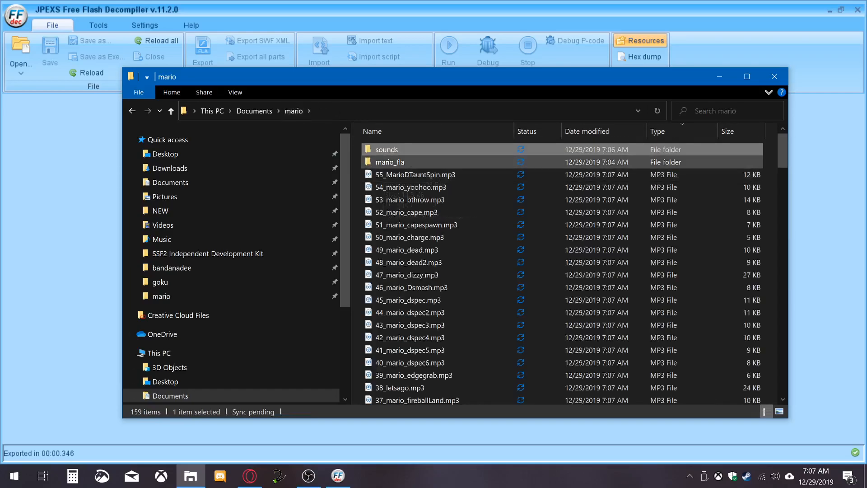
Open the sounds folder and delete all the FLV files in it
{"action": "left_click", "coordinate": [406, 174]}
{"action": "scroll", "coordinate": [505, 234], "scroll_direction": "down", "scroll_amount": 6}
{"action": "scroll", "coordinate": [509, 249], "scroll_direction": "up", "scroll_amount": 4}
{"action": "scroll", "coordinate": [520, 244], "scroll_direction": "up", "scroll_amount": 2}
{"action": "key", "text": "Home"}
{"action": "key", "text": "Return"}
{"action": "key", "text": "ctrl+a"}
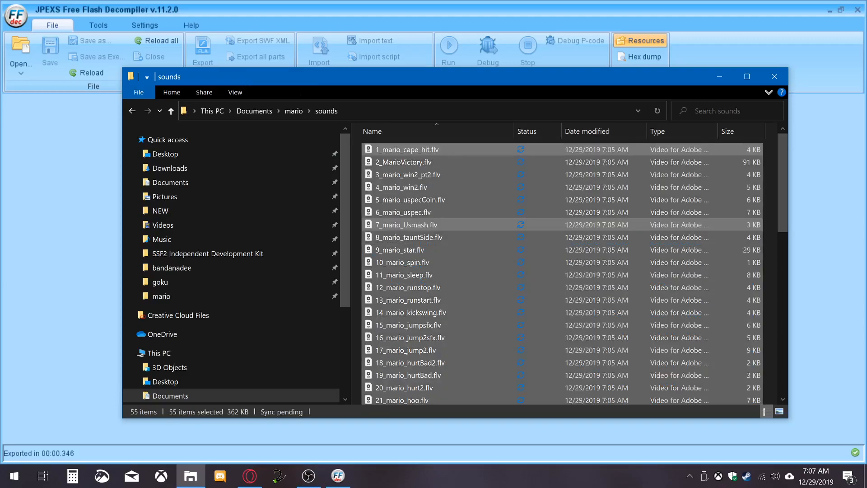
{"action": "key", "text": "Delete"}
Move all the MP3 files from the mario folder into its sounds folder, and return to the mario folder to check its contents
{"action": "key", "text": "alt+Up"}
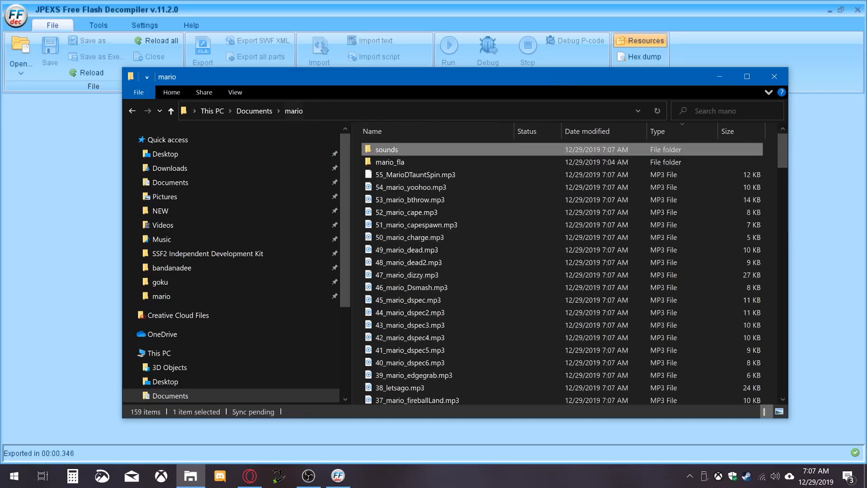
{"action": "left_click", "coordinate": [415, 174]}
{"action": "scroll", "coordinate": [661, 154], "scroll_direction": "down", "scroll_amount": 20}
{"action": "scroll", "coordinate": [661, 154], "scroll_direction": "up", "scroll_amount": 8}
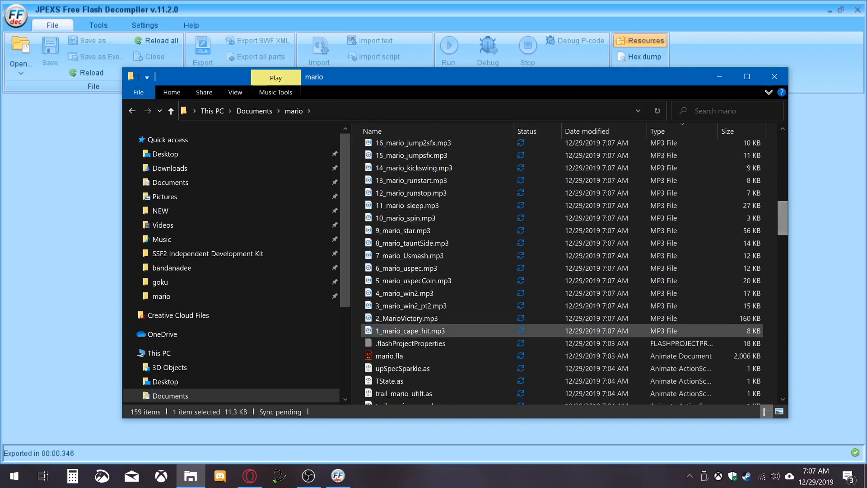
{"action": "left_click", "coordinate": [410, 330], "text": "shift"}
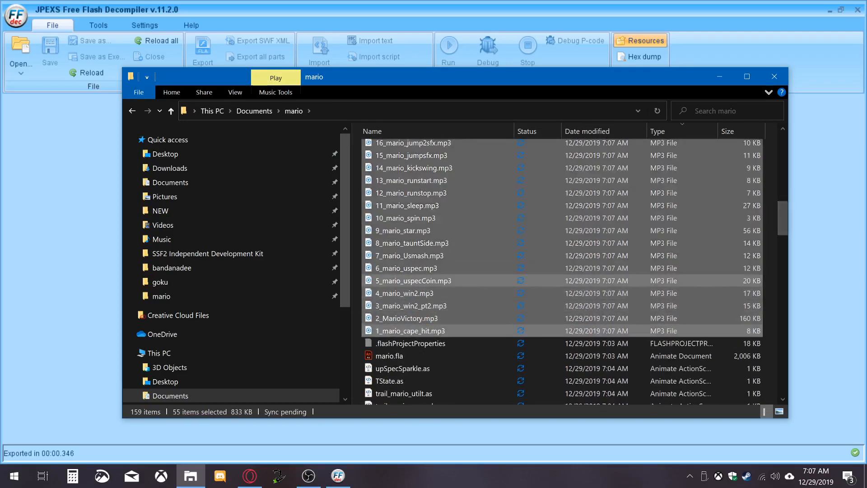
{"action": "scroll", "coordinate": [659, 212], "scroll_direction": "up", "scroll_amount": 14}
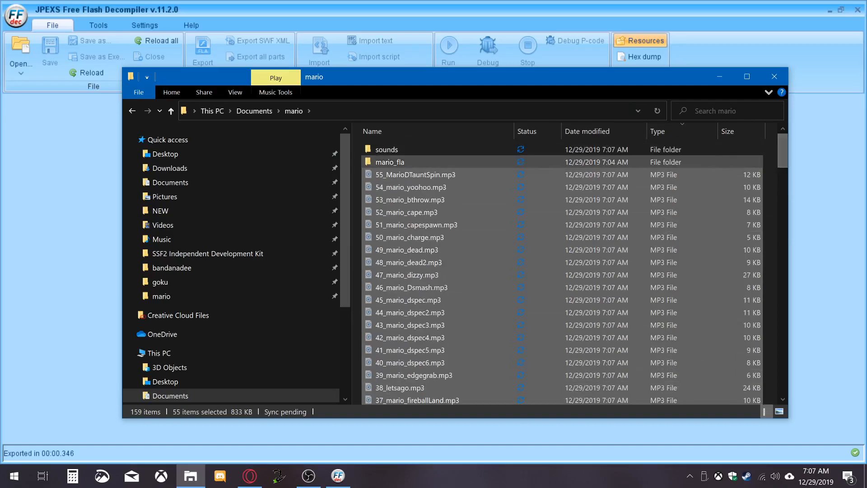
{"action": "double_click", "coordinate": [390, 148]}
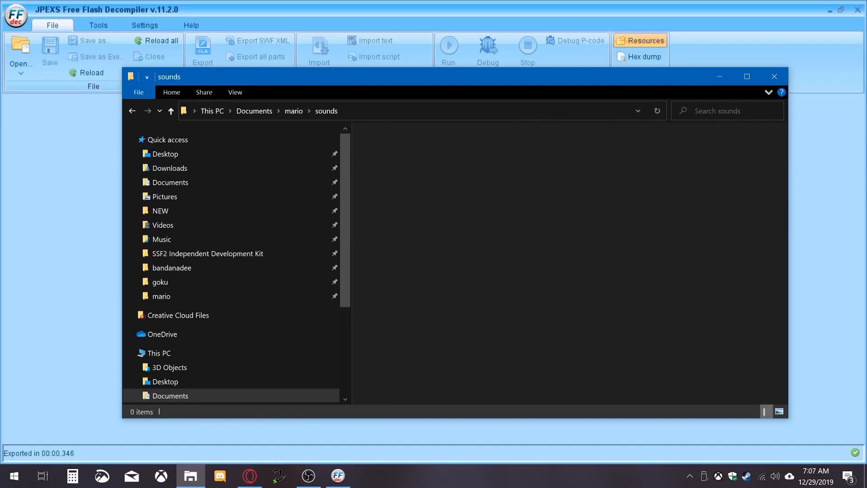
{"action": "key", "text": "ctrl+v"}
{"action": "left_click", "coordinate": [294, 110]}
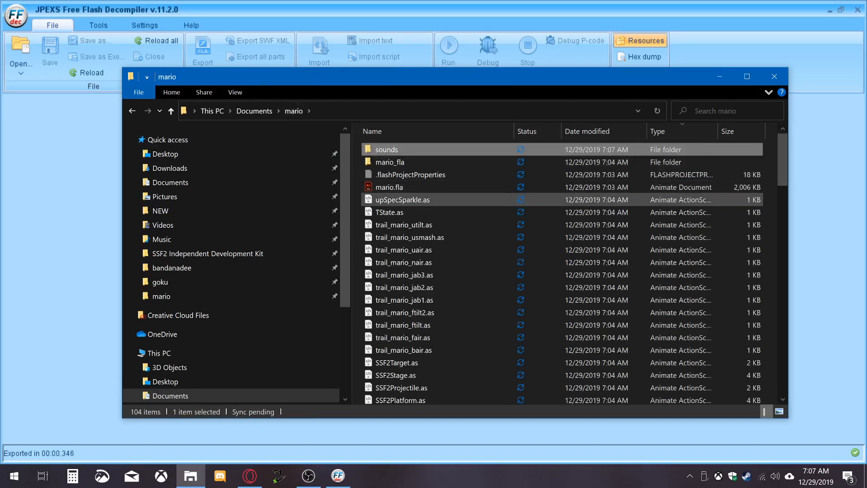
{"action": "scroll", "coordinate": [660, 159], "scroll_direction": "down", "scroll_amount": 16}
{"action": "scroll", "coordinate": [660, 158], "scroll_direction": "down", "scroll_amount": 8}
{"action": "scroll", "coordinate": [660, 159], "scroll_direction": "up", "scroll_amount": 20}
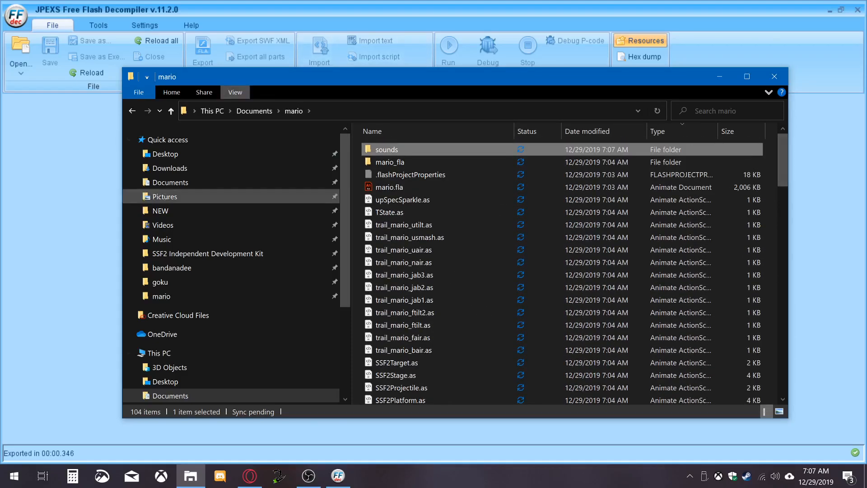
Switch to Bulk Rename Utility and open the sounds folder inside the mario folder in Documents
{"action": "left_click", "coordinate": [14, 476]}
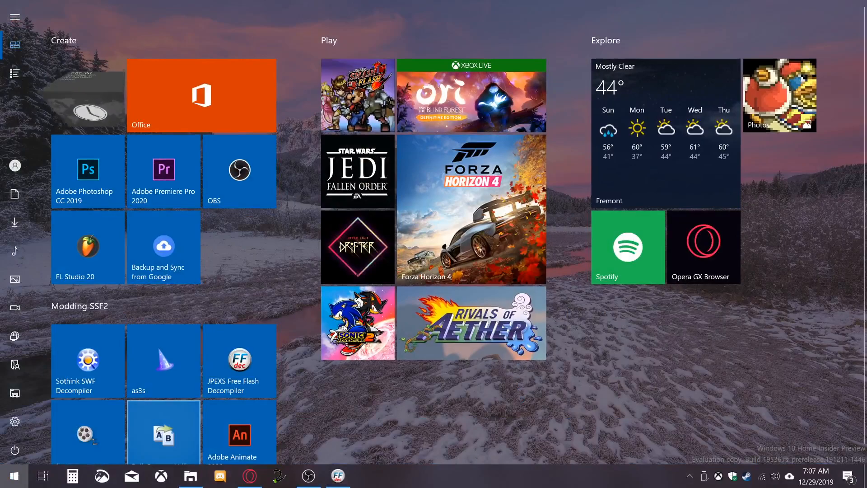
{"action": "left_click", "coordinate": [164, 431]}
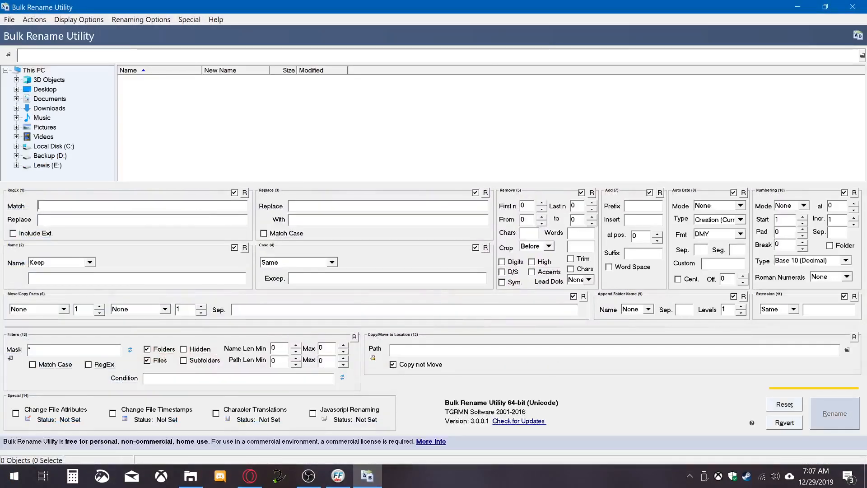
{"action": "scroll", "coordinate": [488, 125], "scroll_direction": "down", "scroll_amount": 1}
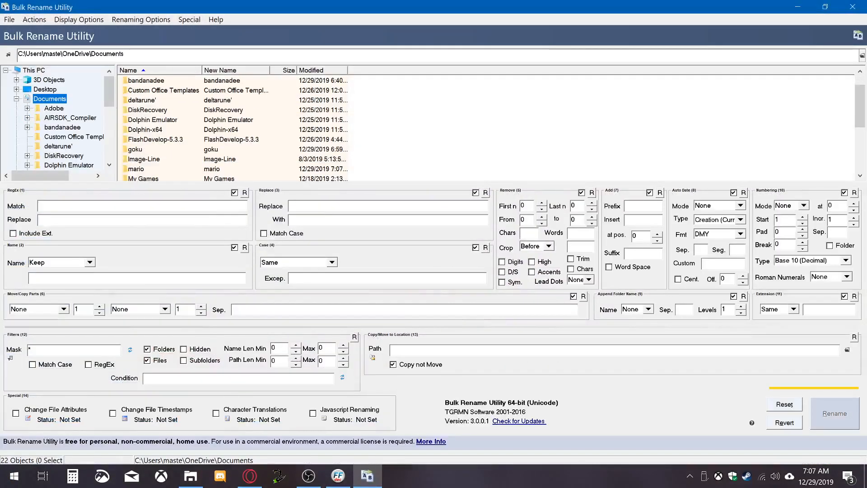
{"action": "double_click", "coordinate": [136, 159]}
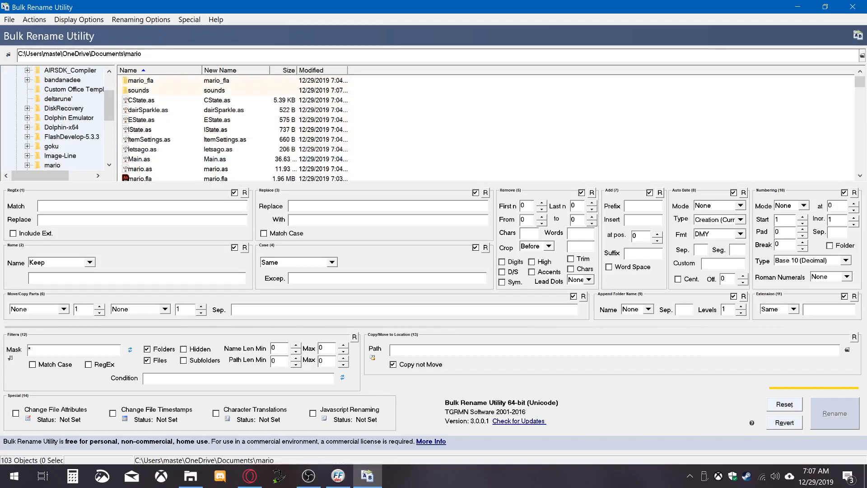
{"action": "double_click", "coordinate": [137, 90]}
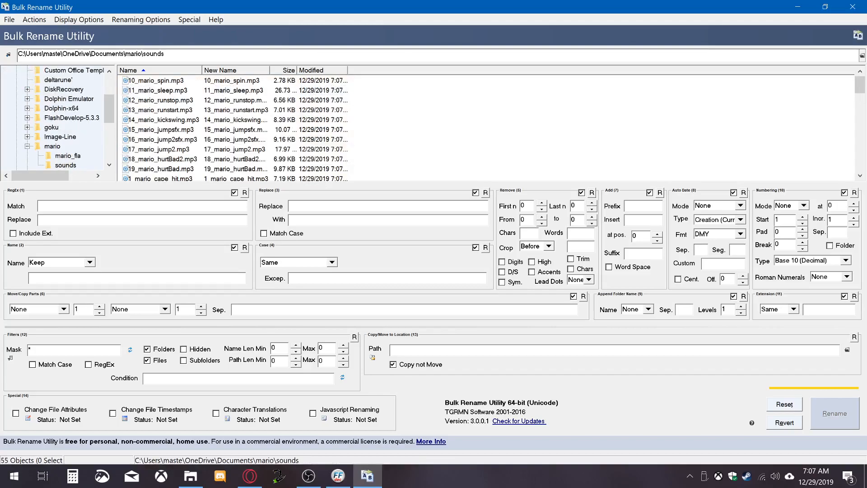
Select the consecutive run of files from 10_mario_spin.mp3 through 29_mario_grow1.mp3
{"action": "left_click", "coordinate": [156, 81]}
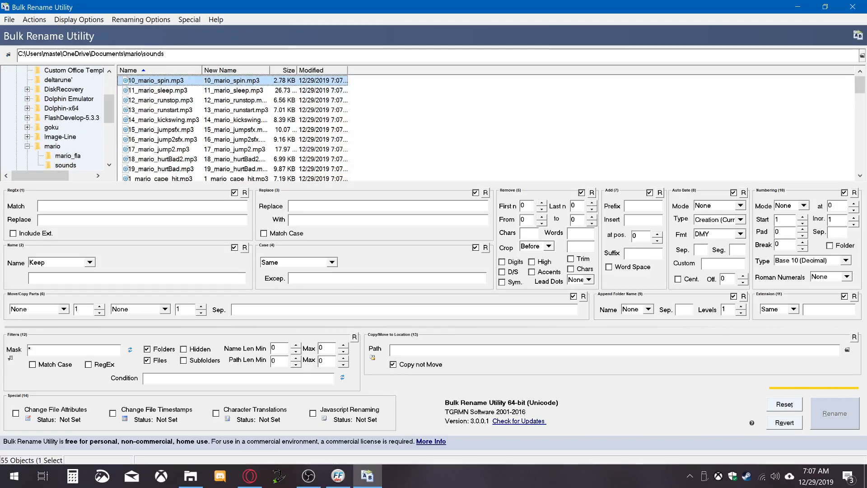
{"action": "scroll", "coordinate": [232, 129], "scroll_direction": "down", "scroll_amount": 2}
{"action": "scroll", "coordinate": [232, 128], "scroll_direction": "up", "scroll_amount": 2}
{"action": "scroll", "coordinate": [232, 129], "scroll_direction": "down", "scroll_amount": 3}
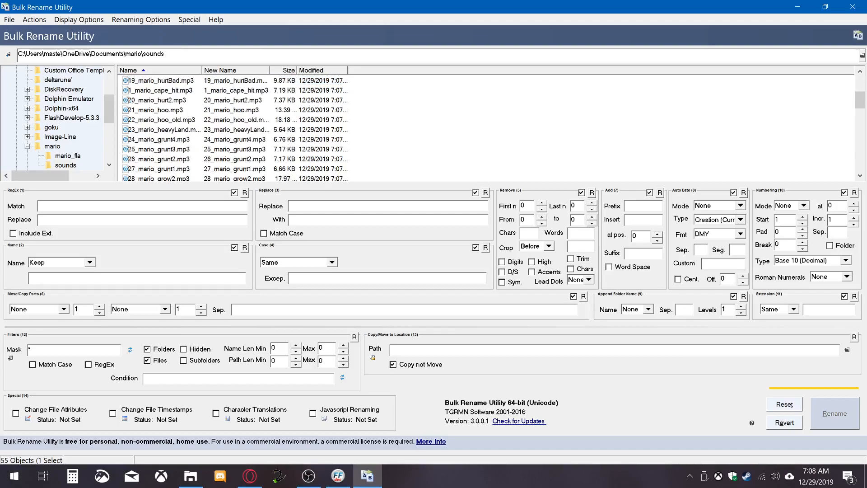
{"action": "scroll", "coordinate": [232, 128], "scroll_direction": "down", "scroll_amount": 1}
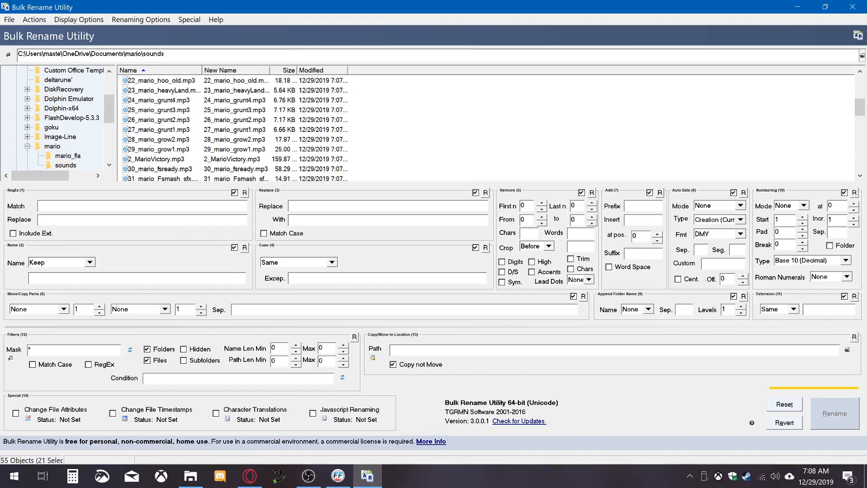
{"action": "left_click", "coordinate": [159, 149], "text": "shift"}
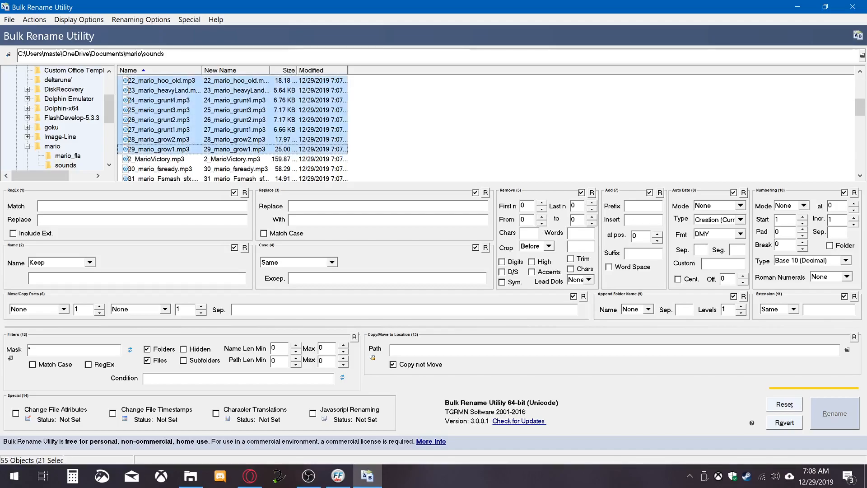
Add the files numbered 30 to 39 to the selection, leaving out 2_MarioVictory.mp3
{"action": "scroll", "coordinate": [232, 129], "scroll_direction": "down", "scroll_amount": 1}
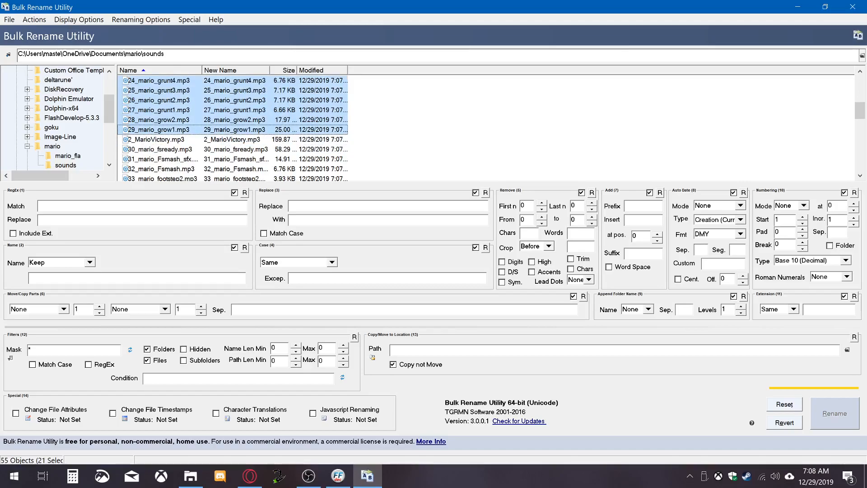
{"action": "left_click", "coordinate": [160, 149], "text": "ctrl"}
{"action": "left_click", "coordinate": [160, 169], "text": "ctrl"}
{"action": "left_click", "coordinate": [161, 159], "text": "ctrl"}
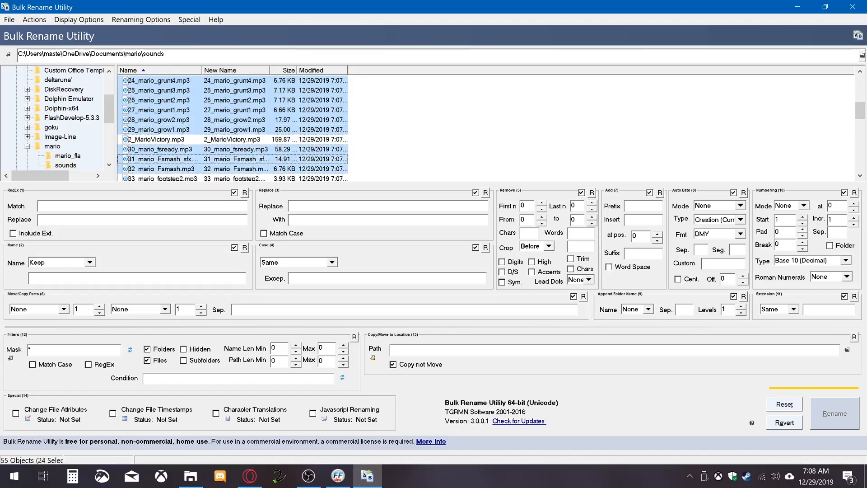
{"action": "scroll", "coordinate": [161, 155], "scroll_direction": "down", "scroll_amount": 1}
{"action": "left_click", "coordinate": [161, 149], "text": "ctrl"}
{"action": "left_click", "coordinate": [161, 159], "text": "ctrl"}
{"action": "left_click", "coordinate": [161, 169], "text": "ctrl"}
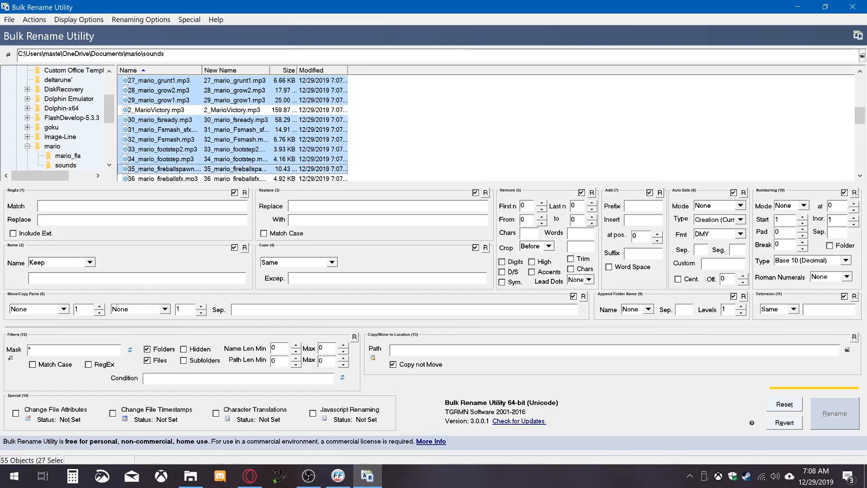
{"action": "left_click", "coordinate": [161, 178], "text": "ctrl"}
{"action": "scroll", "coordinate": [160, 169], "scroll_direction": "down", "scroll_amount": 1}
{"action": "left_click", "coordinate": [161, 149], "text": "ctrl"}
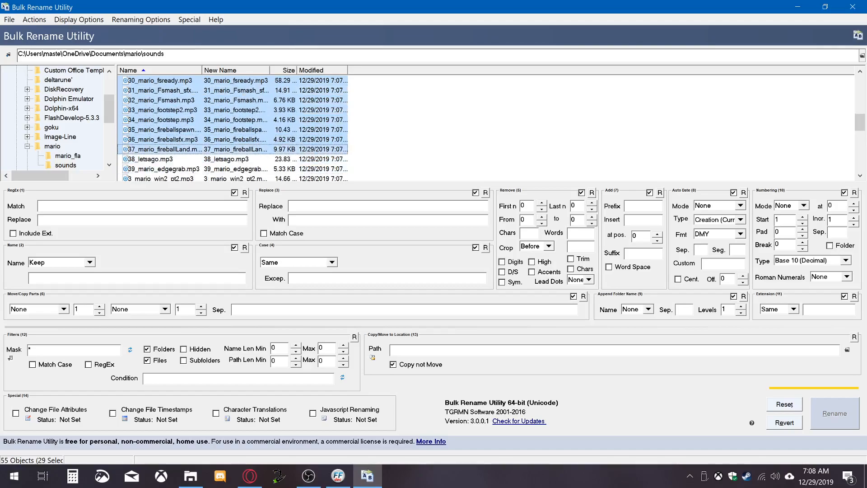
{"action": "left_click", "coordinate": [161, 159], "text": "ctrl"}
{"action": "left_click", "coordinate": [161, 169], "text": "ctrl"}
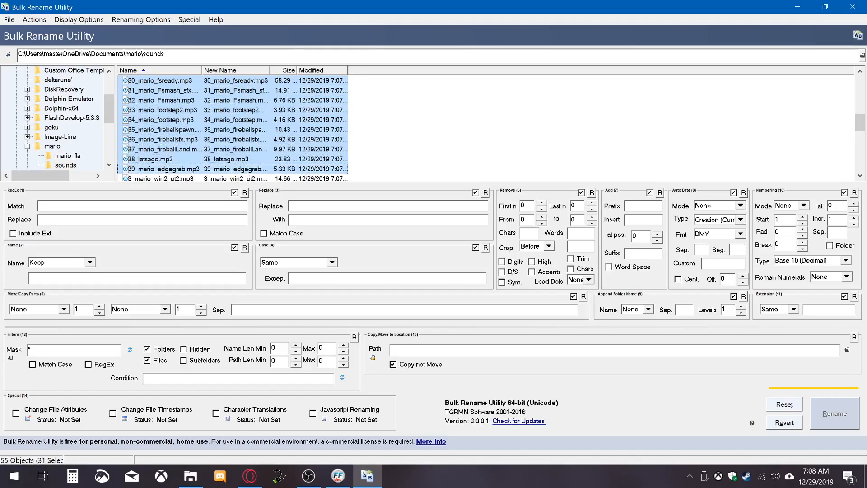
Add the files numbered 40 to 49 to the selection, leaving out 3_mario_win2_pt2.mp3 and 4_mario_win2.mp3
{"action": "scroll", "coordinate": [232, 124], "scroll_direction": "down", "scroll_amount": 2}
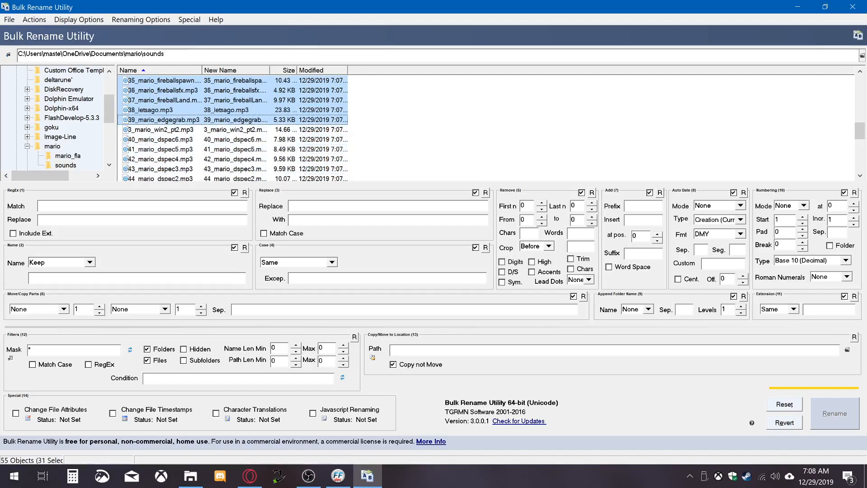
{"action": "left_click", "coordinate": [160, 139], "text": "ctrl"}
{"action": "left_click", "coordinate": [161, 159], "text": "ctrl"}
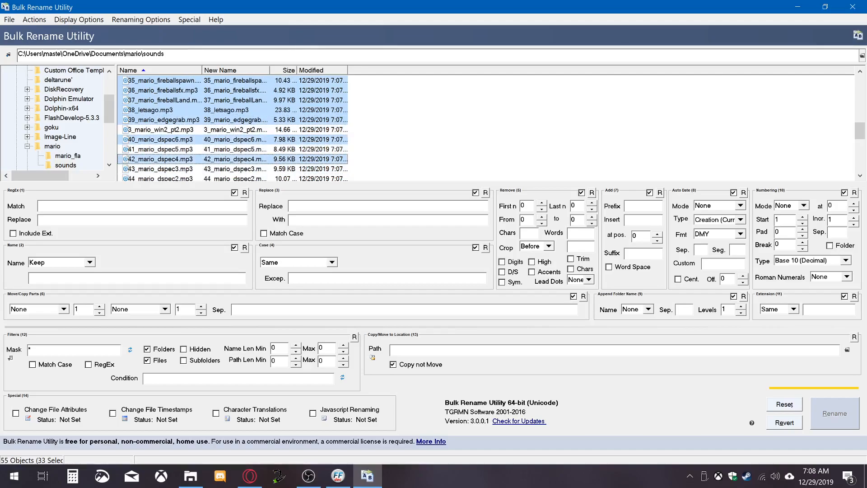
{"action": "left_click", "coordinate": [161, 150], "text": "ctrl"}
{"action": "left_click", "coordinate": [160, 169], "text": "ctrl"}
{"action": "left_click", "coordinate": [160, 178], "text": "ctrl"}
{"action": "left_click", "coordinate": [161, 179], "text": "ctrl"}
{"action": "scroll", "coordinate": [233, 124], "scroll_direction": "down", "scroll_amount": 1}
{"action": "left_click", "coordinate": [161, 159], "text": "ctrl"}
{"action": "left_click", "coordinate": [161, 169], "text": "ctrl"}
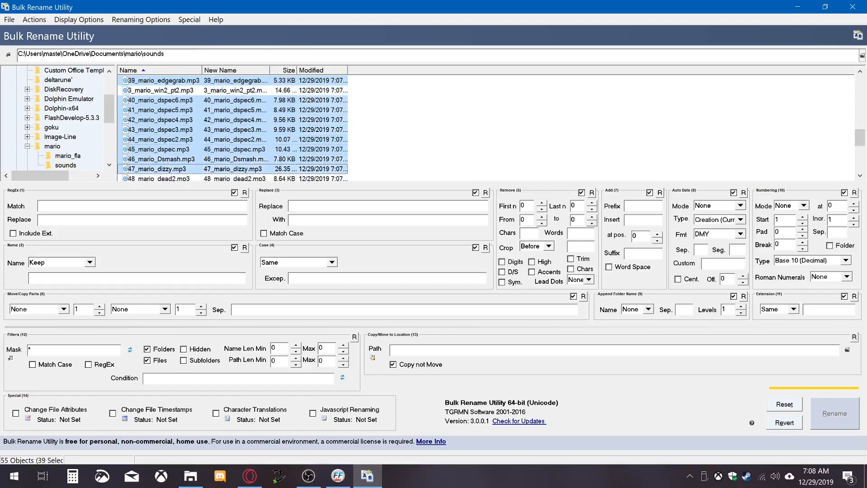
{"action": "left_click", "coordinate": [161, 178], "text": "ctrl"}
{"action": "scroll", "coordinate": [233, 124], "scroll_direction": "down", "scroll_amount": 1}
{"action": "left_click", "coordinate": [161, 159], "text": "ctrl"}
{"action": "left_click", "coordinate": [161, 169], "text": "ctrl"}
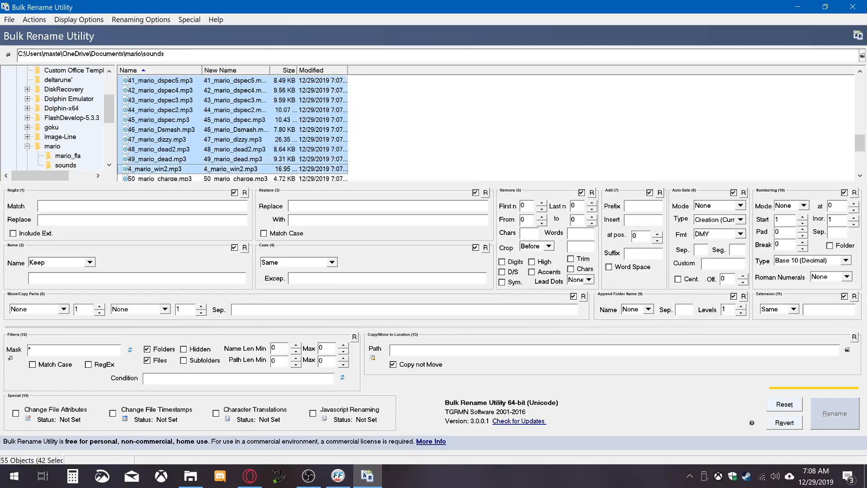
{"action": "left_click", "coordinate": [161, 169], "text": "ctrl"}
Add the files numbered 50 to 55 to the selection, leaving out 5_mario_uspecCoin.mp3
{"action": "left_click", "coordinate": [161, 178], "text": "ctrl"}
{"action": "scroll", "coordinate": [233, 124], "scroll_direction": "down", "scroll_amount": 1}
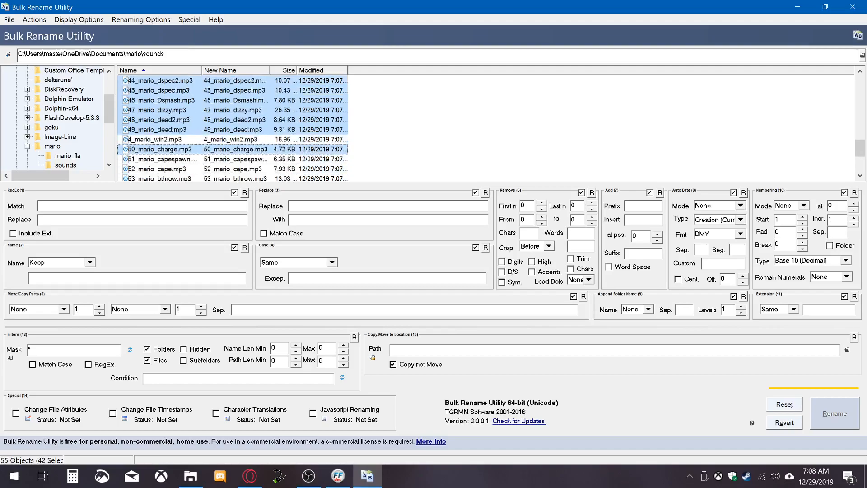
{"action": "left_click", "coordinate": [160, 159], "text": "ctrl"}
{"action": "left_click", "coordinate": [160, 169], "text": "ctrl"}
{"action": "left_click", "coordinate": [160, 169], "text": "ctrl"}
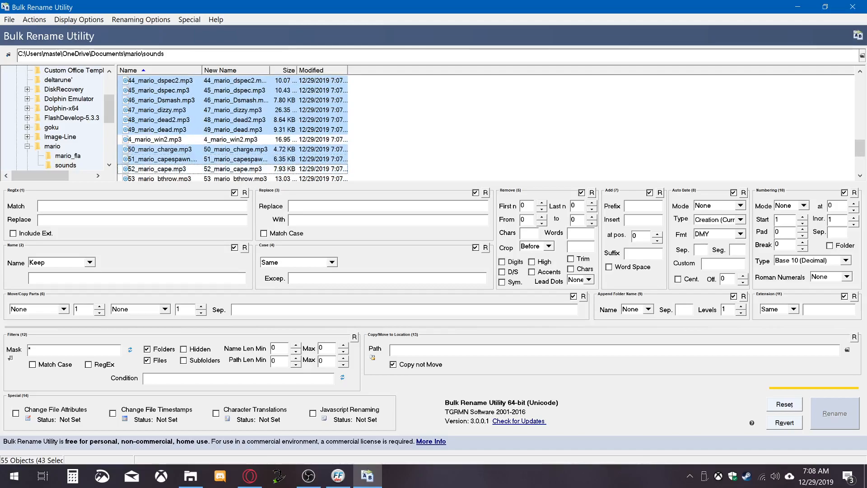
{"action": "left_click", "coordinate": [160, 169], "text": "ctrl"}
{"action": "scroll", "coordinate": [160, 169], "scroll_direction": "down", "scroll_amount": 1}
{"action": "left_click", "coordinate": [161, 139], "text": "ctrl"}
{"action": "left_click", "coordinate": [161, 149], "text": "ctrl"}
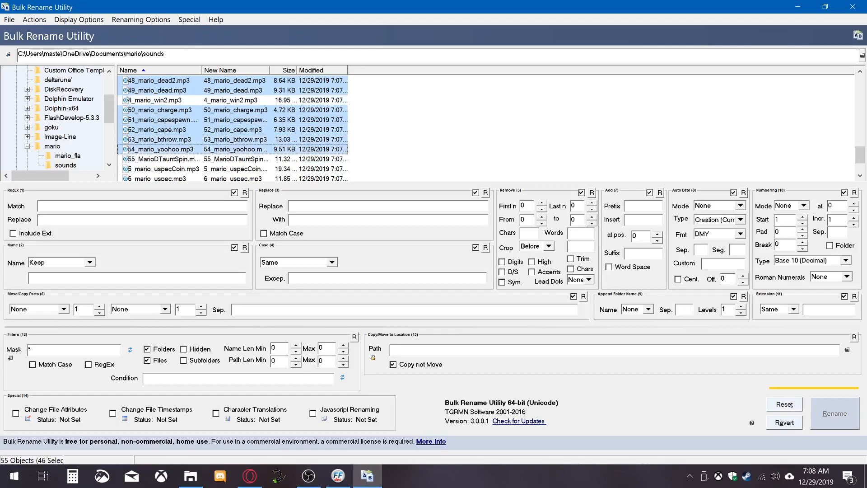
{"action": "left_click", "coordinate": [161, 159], "text": "ctrl"}
{"action": "left_click", "coordinate": [160, 169], "text": "ctrl"}
{"action": "left_click", "coordinate": [161, 168], "text": "ctrl"}
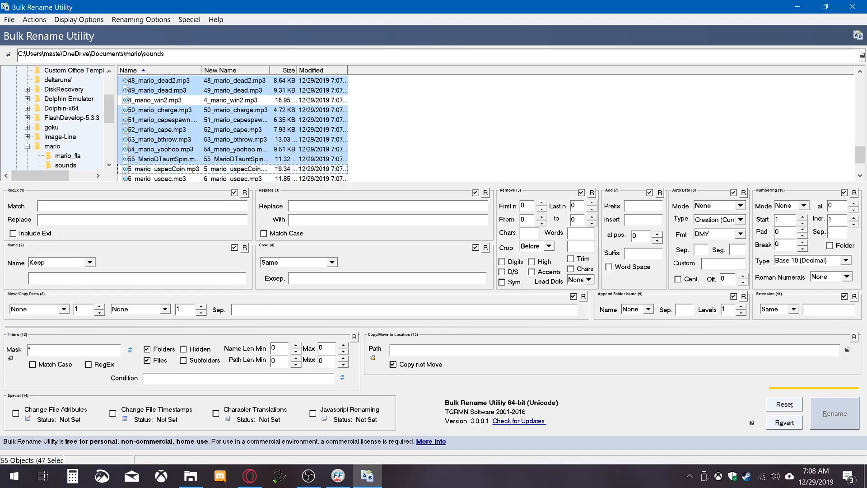
Check the file selection for single-digit numbers and deselect 1_mario_cape_hit.mp3
{"action": "scroll", "coordinate": [161, 169], "scroll_direction": "down", "scroll_amount": 2}
{"action": "scroll", "coordinate": [233, 124], "scroll_direction": "up", "scroll_amount": 4}
{"action": "scroll", "coordinate": [232, 124], "scroll_direction": "up", "scroll_amount": 10}
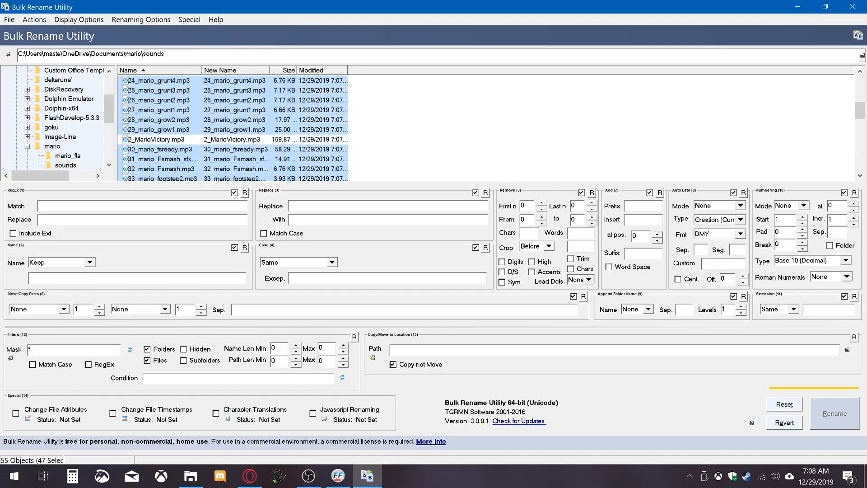
{"action": "scroll", "coordinate": [232, 124], "scroll_direction": "down", "scroll_amount": 2}
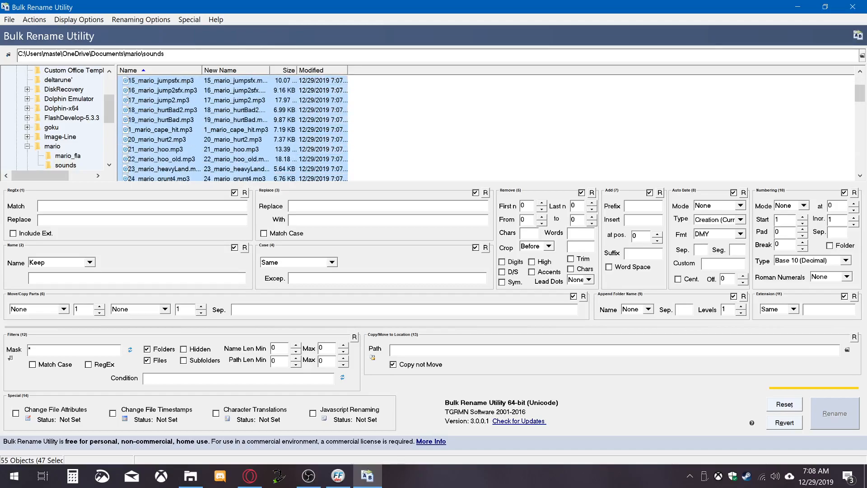
{"action": "left_click", "coordinate": [160, 130], "text": "ctrl"}
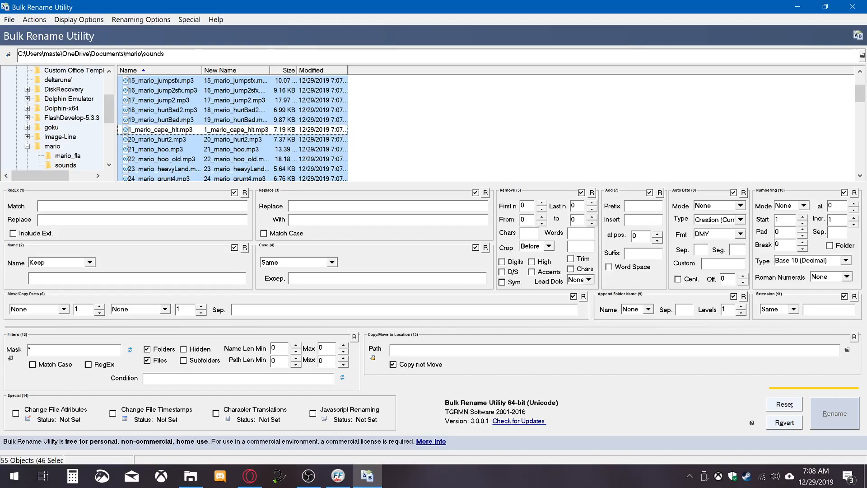
Rename the selected two-digit files by removing their first 3 characters, checking the new-name preview before applying
{"action": "scroll", "coordinate": [232, 124], "scroll_direction": "up", "scroll_amount": 1}
{"action": "double_click", "coordinate": [523, 206]}
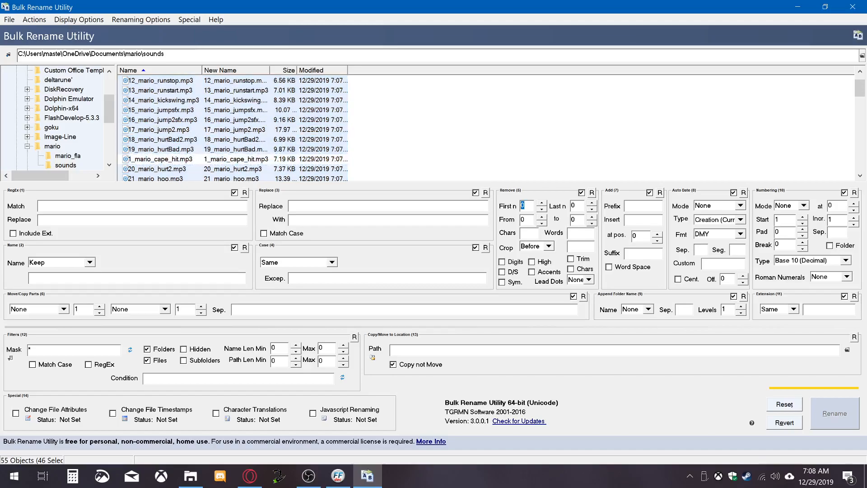
{"action": "type", "text": "3"}
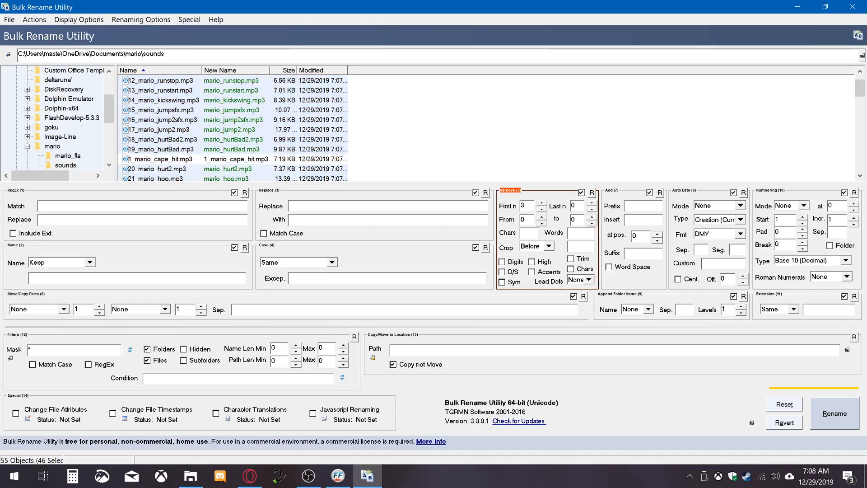
{"action": "scroll", "coordinate": [262, 124], "scroll_direction": "up", "scroll_amount": 1}
{"action": "scroll", "coordinate": [262, 124], "scroll_direction": "down", "scroll_amount": 5}
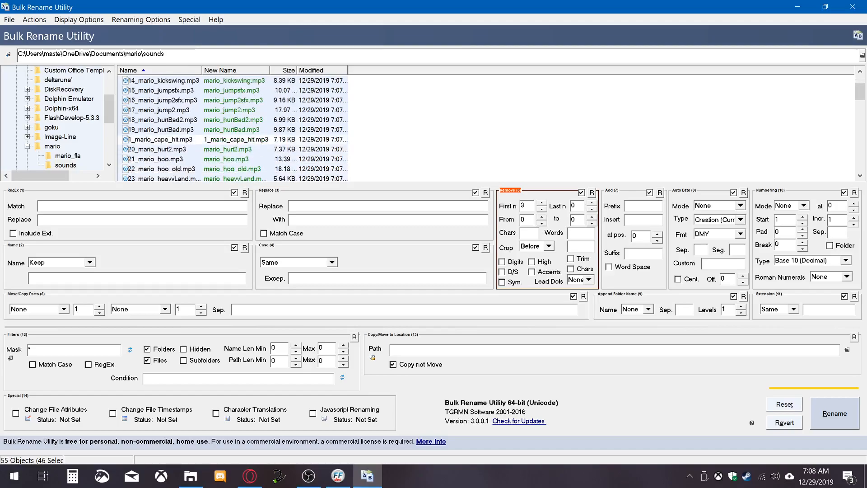
{"action": "scroll", "coordinate": [262, 124], "scroll_direction": "down", "scroll_amount": 3}
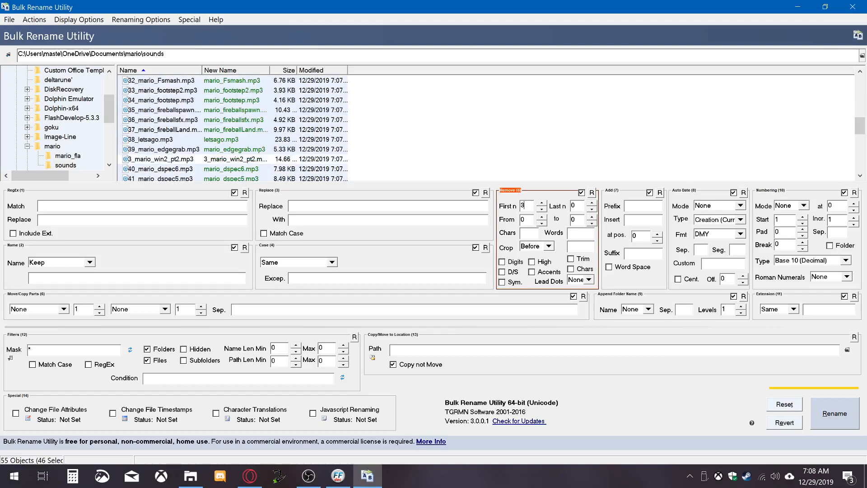
{"action": "scroll", "coordinate": [485, 124], "scroll_direction": "down", "scroll_amount": 4}
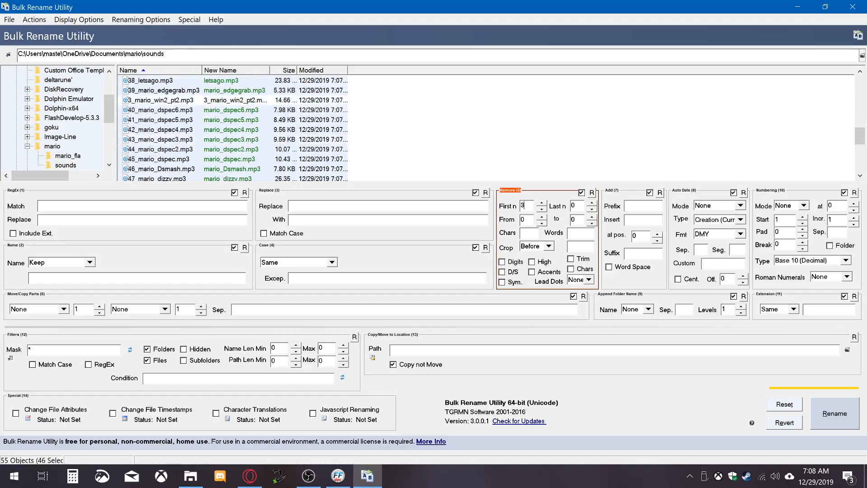
{"action": "scroll", "coordinate": [486, 124], "scroll_direction": "down", "scroll_amount": 2}
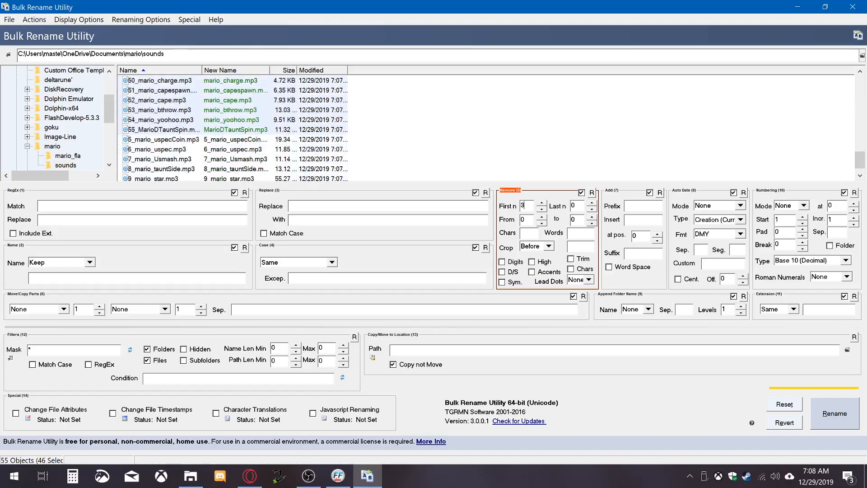
{"action": "scroll", "coordinate": [485, 124], "scroll_direction": "down", "scroll_amount": 1}
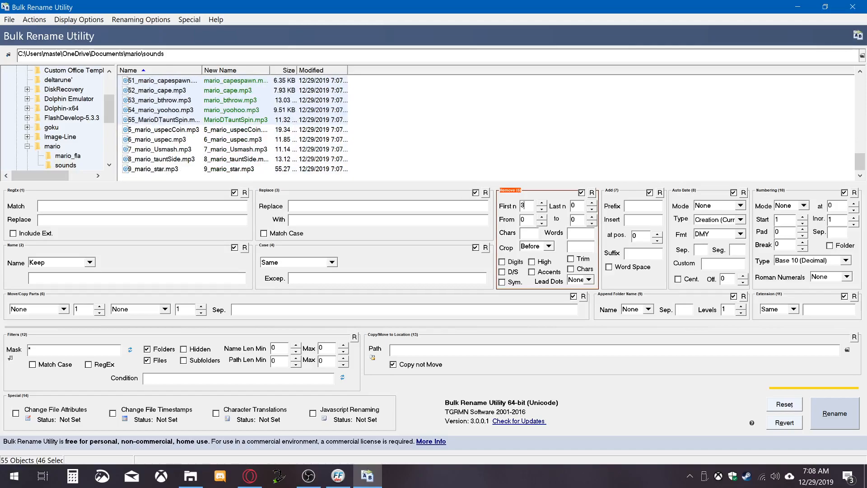
{"action": "left_click", "coordinate": [834, 413]}
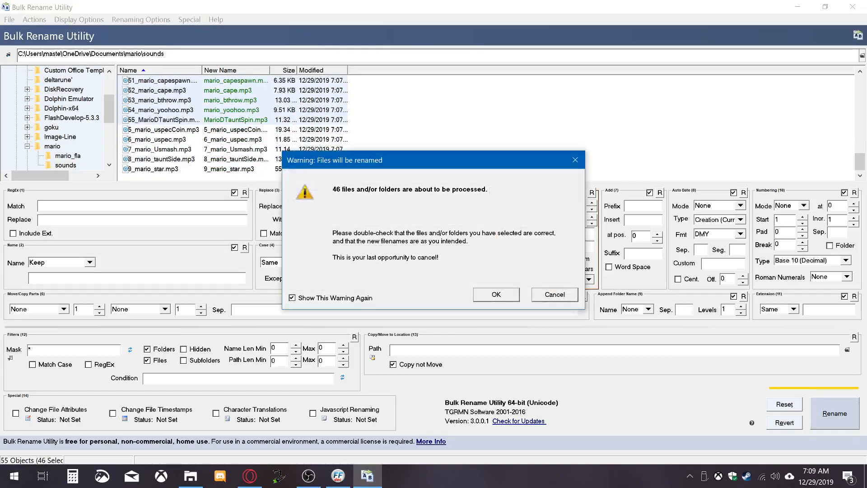
{"action": "key", "text": "Return"}
{"action": "key", "text": "Return"}
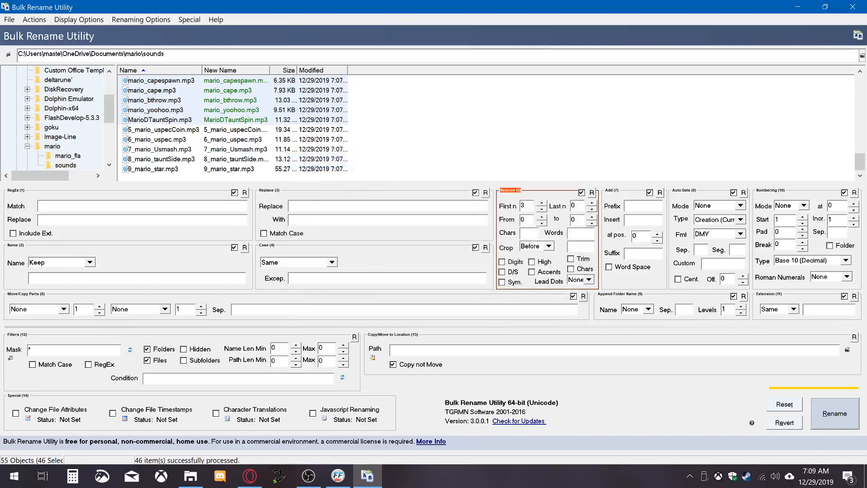
Select the nine files with single-digit number prefixes, from 1_mario_cape_hit.mp3 to 9_mario_star.mp3
{"action": "left_click", "coordinate": [163, 130]}
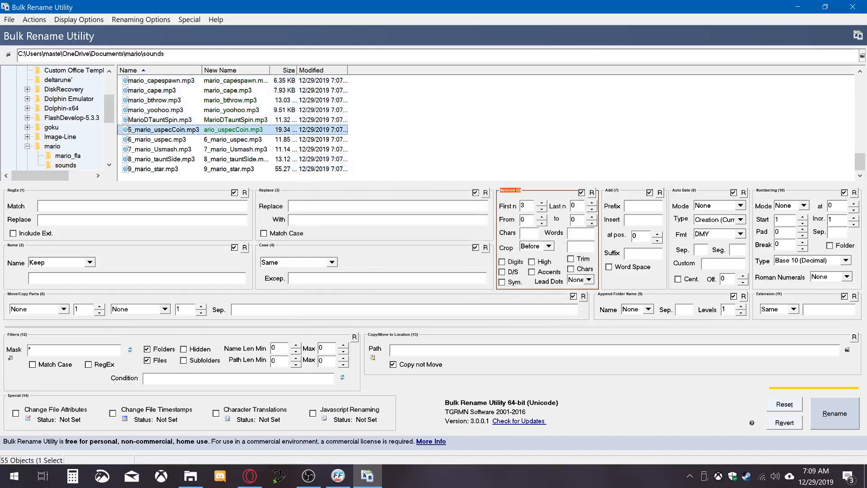
{"action": "left_click", "coordinate": [153, 168], "text": "shift"}
{"action": "scroll", "coordinate": [232, 129], "scroll_direction": "up", "scroll_amount": 2}
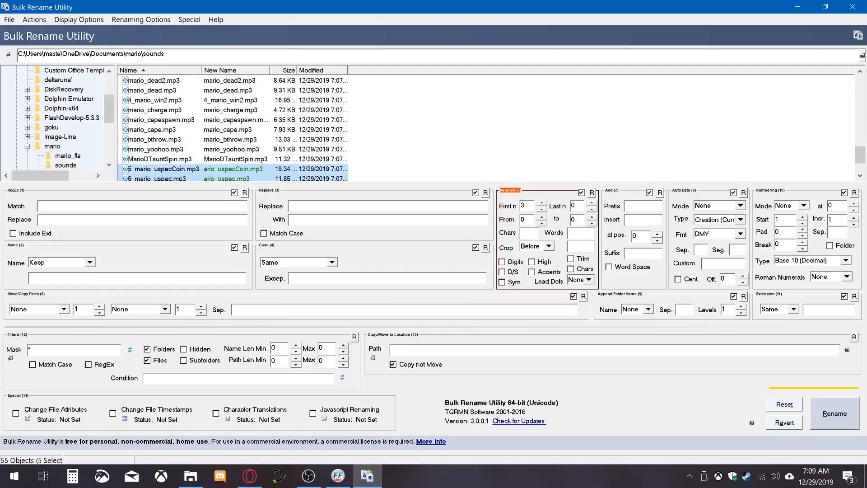
{"action": "left_click", "coordinate": [155, 110], "text": "ctrl"}
{"action": "scroll", "coordinate": [154, 110], "scroll_direction": "up", "scroll_amount": 5}
{"action": "left_click", "coordinate": [153, 119], "text": "ctrl"}
{"action": "scroll", "coordinate": [154, 119], "scroll_direction": "up", "scroll_amount": 4}
{"action": "left_click", "coordinate": [153, 139], "text": "ctrl"}
{"action": "scroll", "coordinate": [154, 139], "scroll_direction": "up", "scroll_amount": 3}
{"action": "left_click", "coordinate": [154, 120], "text": "ctrl"}
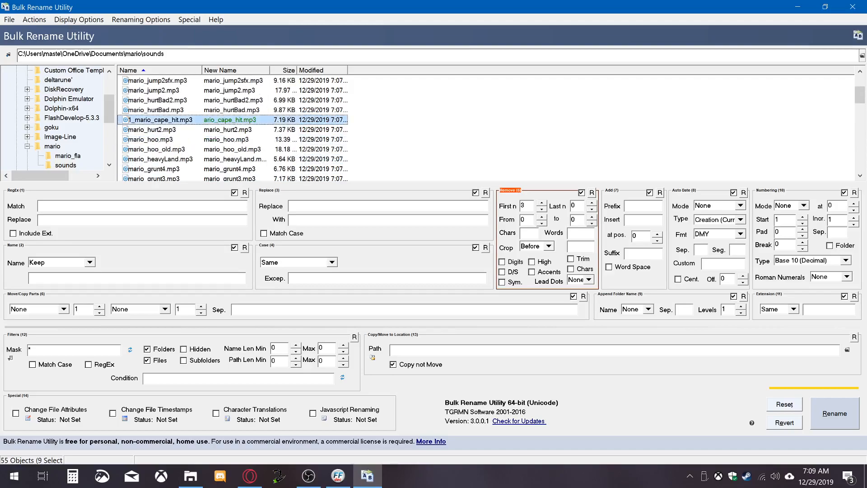
Rename the selected single-digit files by removing their first 2 characters, checking the new-name preview before applying, and close the renaming utility
{"action": "double_click", "coordinate": [524, 206]}
{"action": "type", "text": "2"}
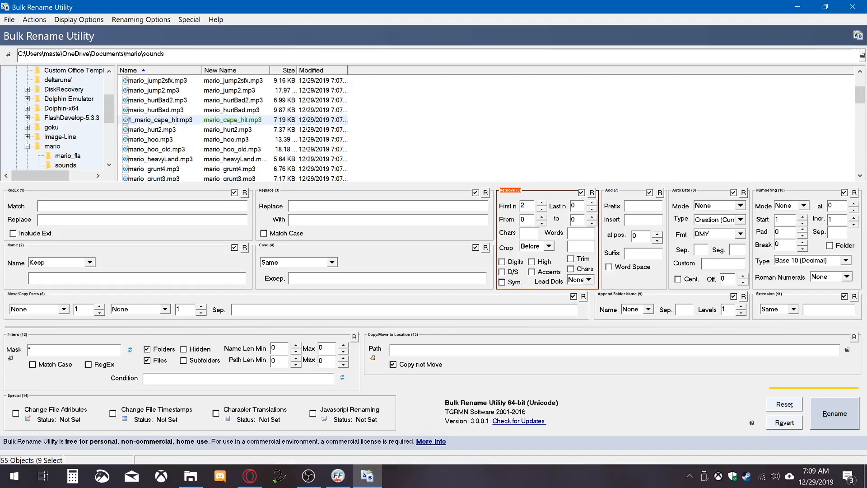
{"action": "scroll", "coordinate": [234, 127], "scroll_direction": "down", "scroll_amount": 2}
{"action": "scroll", "coordinate": [235, 126], "scroll_direction": "down", "scroll_amount": 5}
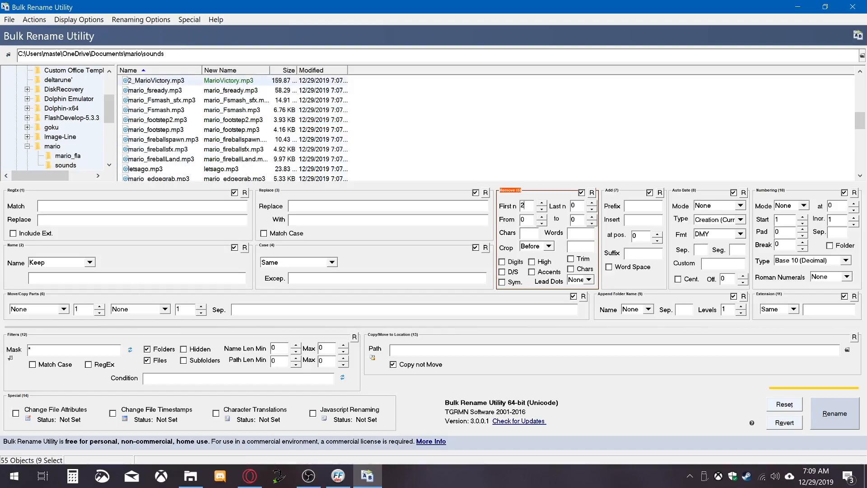
{"action": "scroll", "coordinate": [235, 126], "scroll_direction": "down", "scroll_amount": 5}
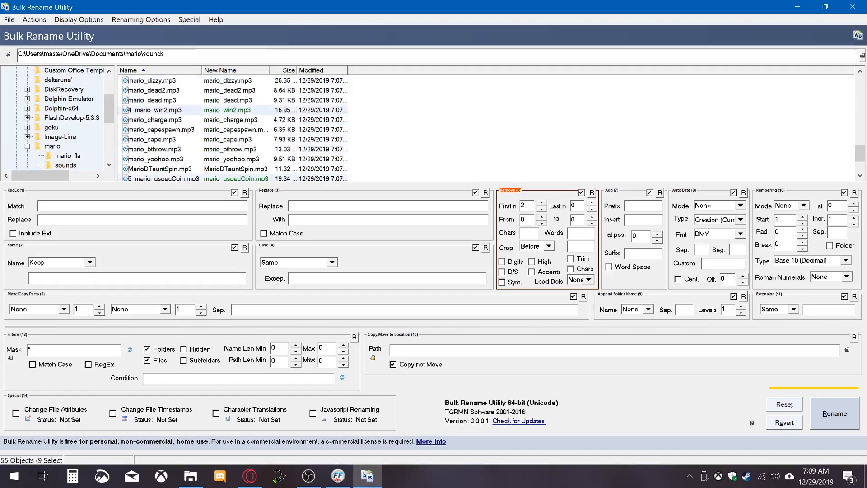
{"action": "scroll", "coordinate": [234, 126], "scroll_direction": "down", "scroll_amount": 2}
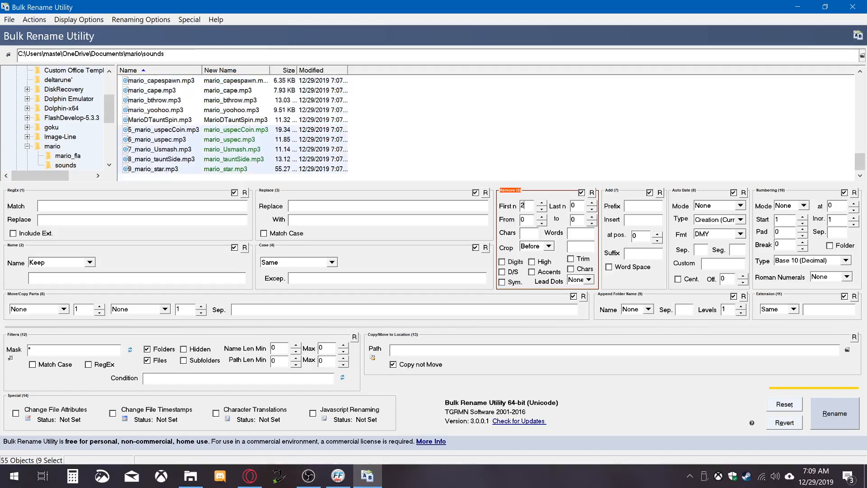
{"action": "left_click", "coordinate": [834, 413]}
{"action": "key", "text": "Return"}
{"action": "key", "text": "Return"}
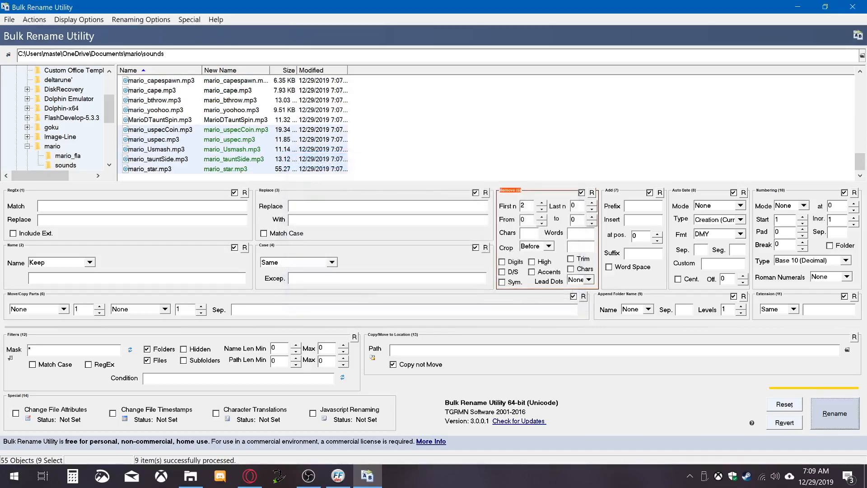
{"action": "left_click", "coordinate": [853, 7]}
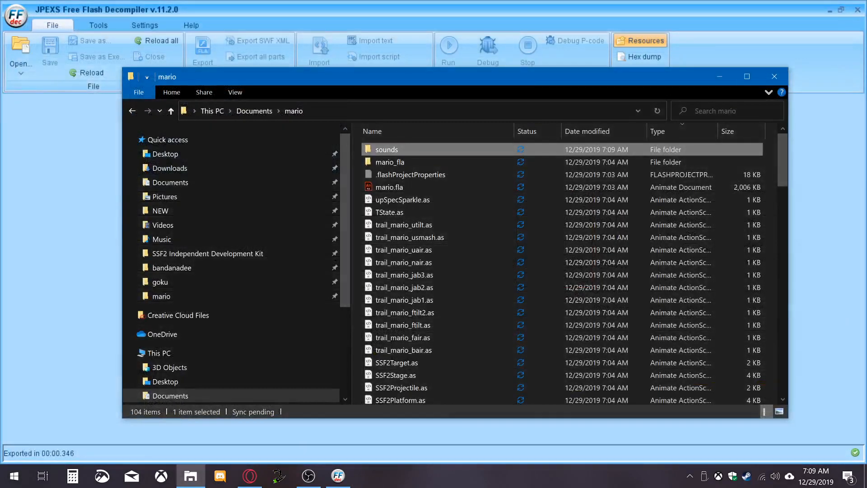
Open mario.fla from the mario folder in Adobe Animate and create a library folder named Sounds
{"action": "left_click", "coordinate": [14, 476]}
{"action": "left_click", "coordinate": [14, 476]}
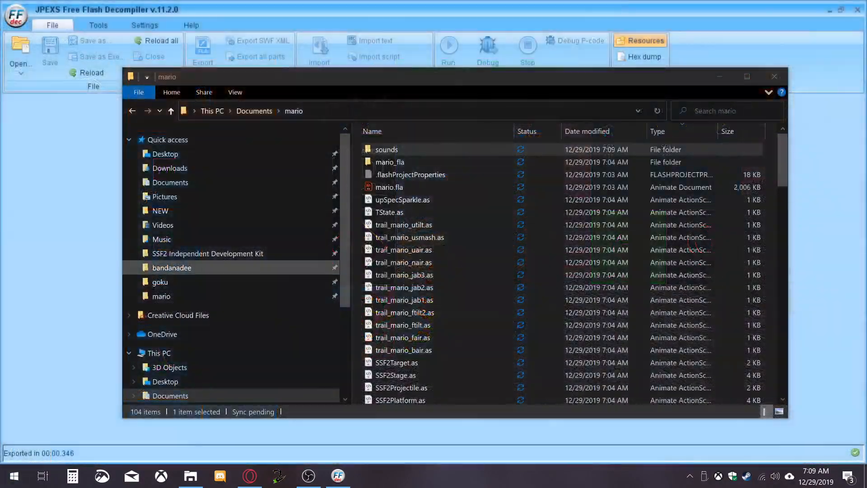
{"action": "left_click", "coordinate": [389, 187]}
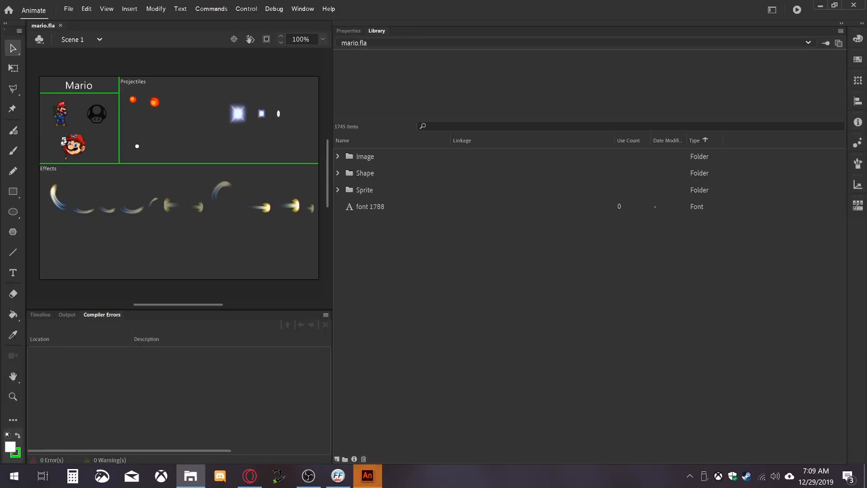
{"action": "right_click", "coordinate": [432, 297]}
{"action": "left_click", "coordinate": [451, 328]}
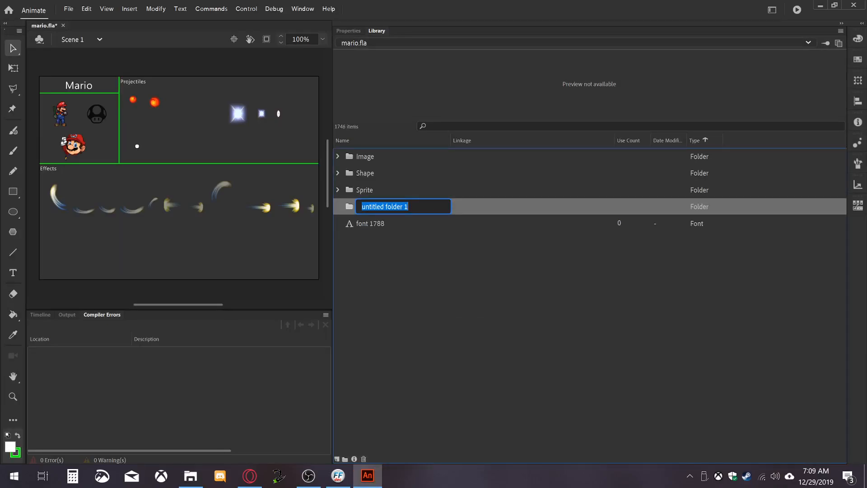
{"action": "type", "text": "Sp"}
{"action": "key", "text": "BackSpace"}
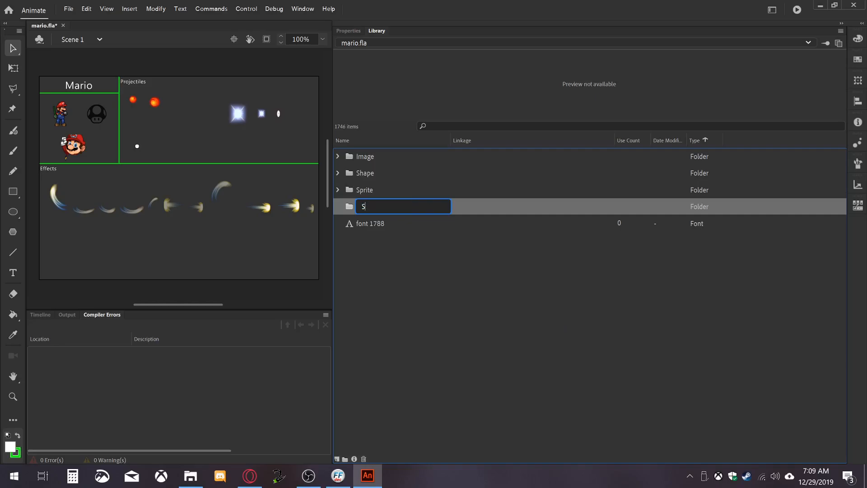
{"action": "type", "text": "ounds"}
{"action": "key", "text": "Return"}
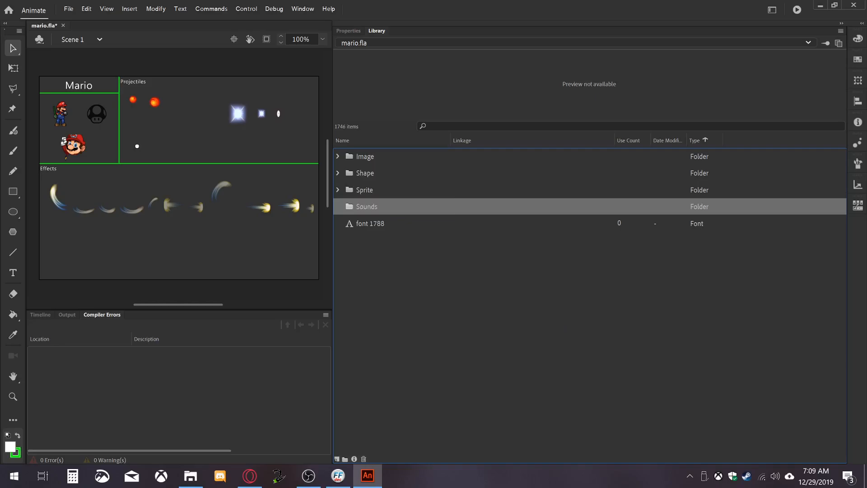
Import all MP3 files from the mario project's sounds folder into the library's Sounds folder and save mario.fla
{"action": "left_click", "coordinate": [190, 475]}
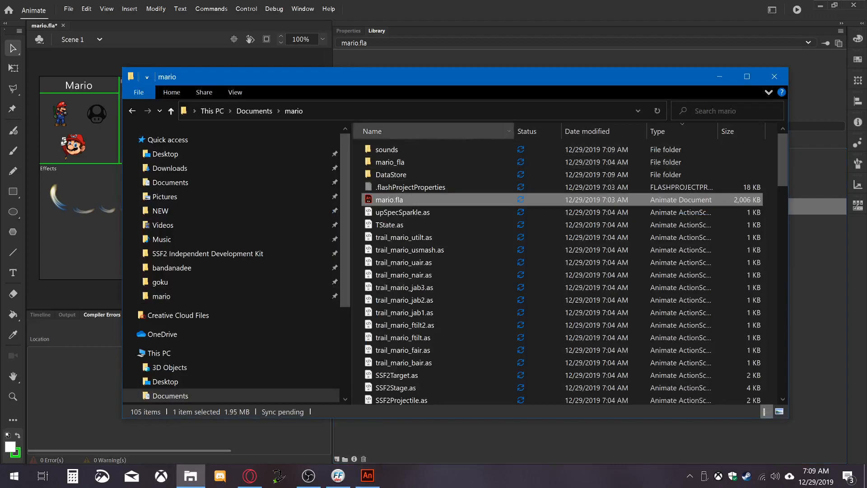
{"action": "double_click", "coordinate": [387, 149]}
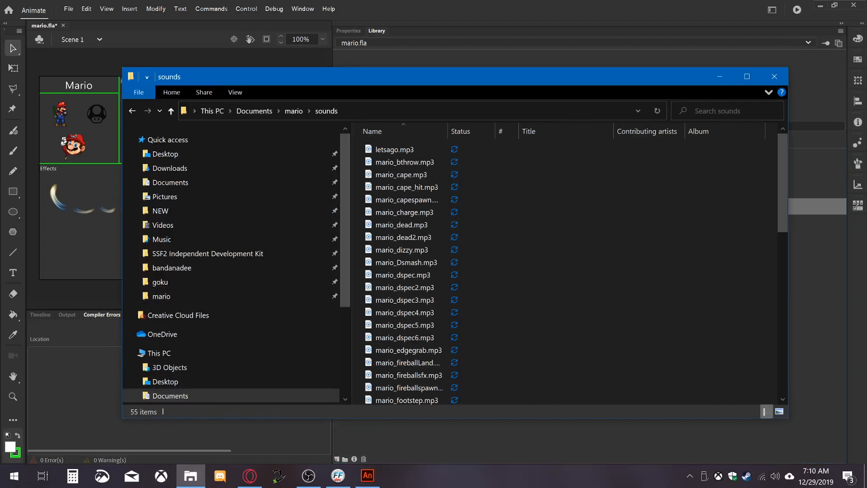
{"action": "key", "text": "ctrl+a"}
{"action": "left_click_drag", "start_coordinate": [436, 77], "coordinate": [188, 237]}
{"action": "left_click_drag", "start_coordinate": [207, 386], "coordinate": [424, 207]}
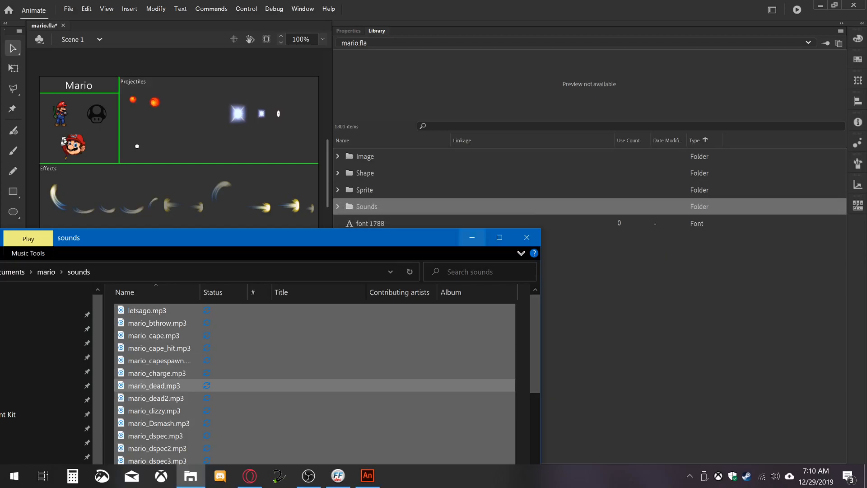
{"action": "left_click", "coordinate": [472, 237]}
{"action": "left_click", "coordinate": [69, 8]}
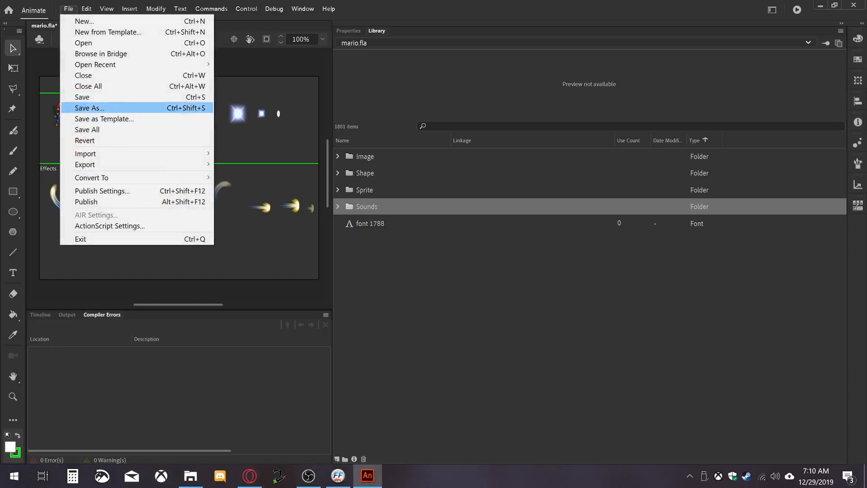
{"action": "left_click", "coordinate": [82, 97]}
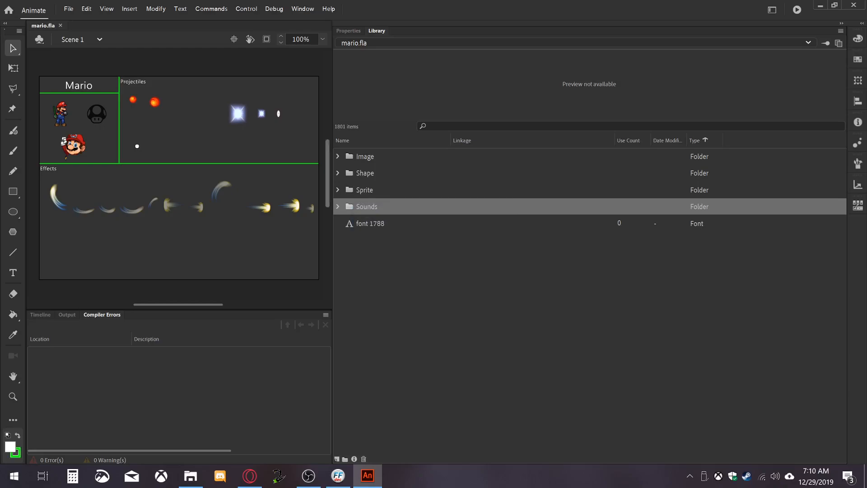
Examine the bitmap properties of image 56 in the library's Image folder without changing them
{"action": "left_click", "coordinate": [338, 156]}
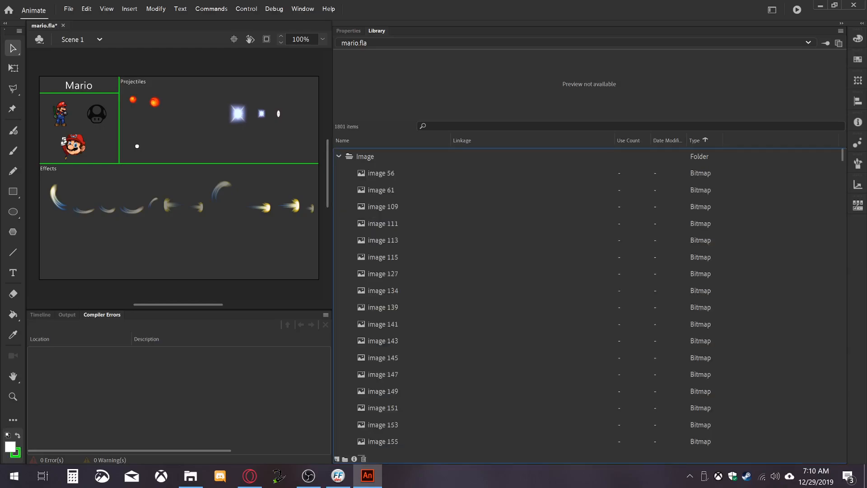
{"action": "left_click", "coordinate": [375, 173]}
{"action": "right_click", "coordinate": [375, 173]}
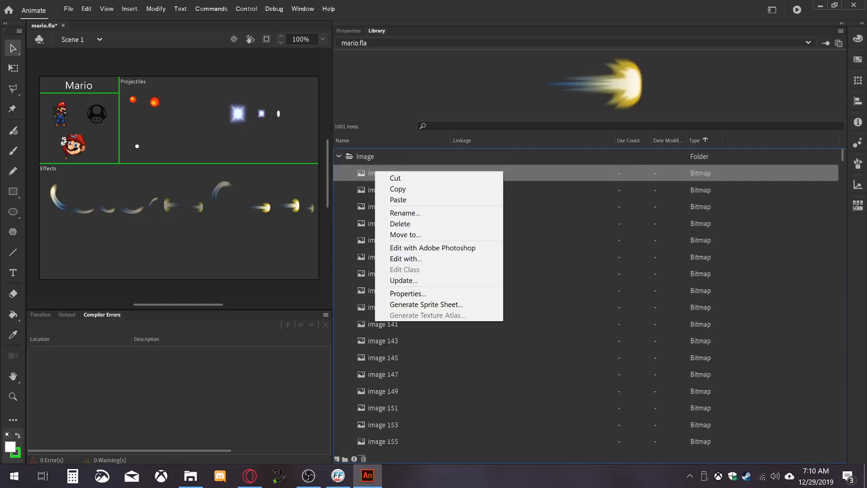
{"action": "left_click", "coordinate": [407, 293]}
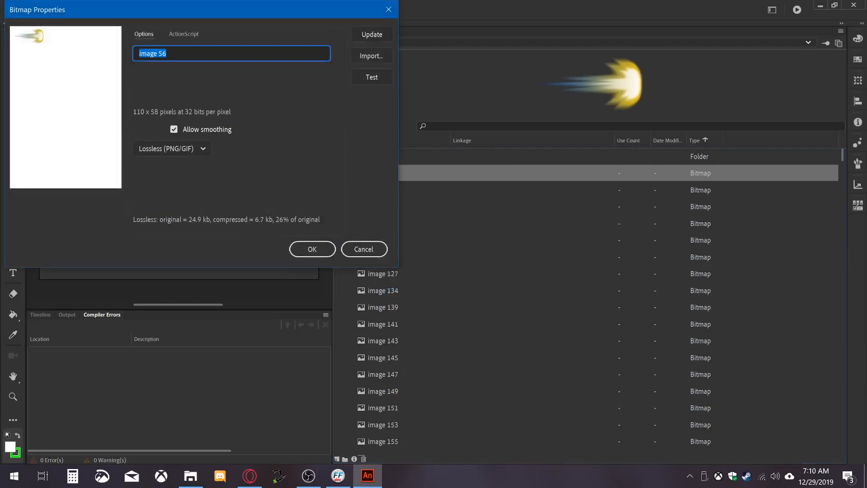
{"action": "left_click", "coordinate": [363, 249]}
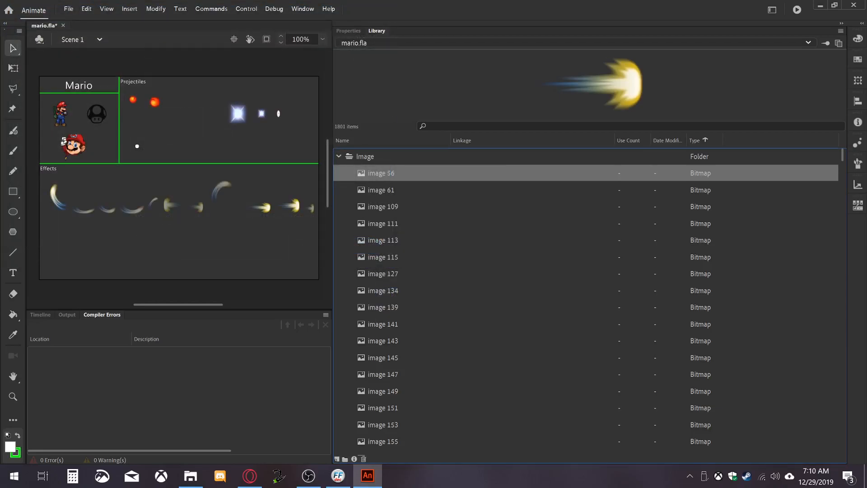
{"action": "mouse_move", "coordinate": [842, 155]}
{"action": "left_mouse_down"}
{"action": "mouse_move", "coordinate": [842, 408]}
{"action": "mouse_move", "coordinate": [842, 155]}
{"action": "left_mouse_up"}
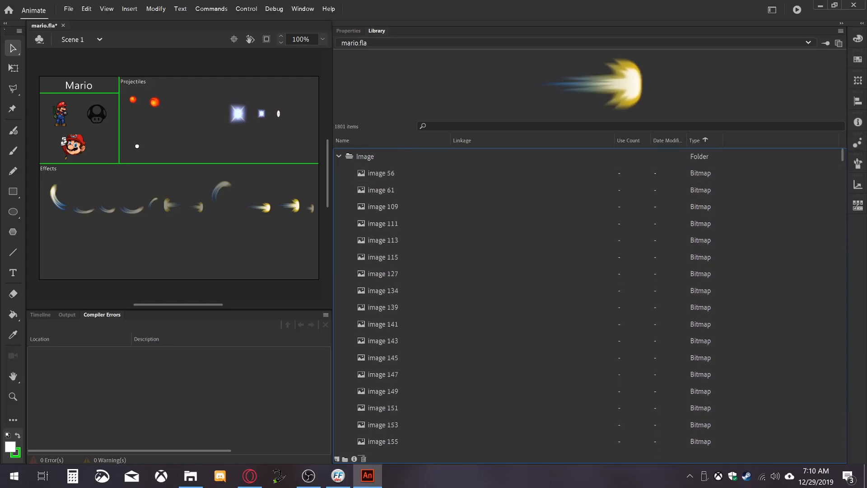
{"action": "left_click", "coordinate": [339, 156]}
Select every sound in the library's Sounds folder and open their shared properties
{"action": "left_click", "coordinate": [366, 207]}
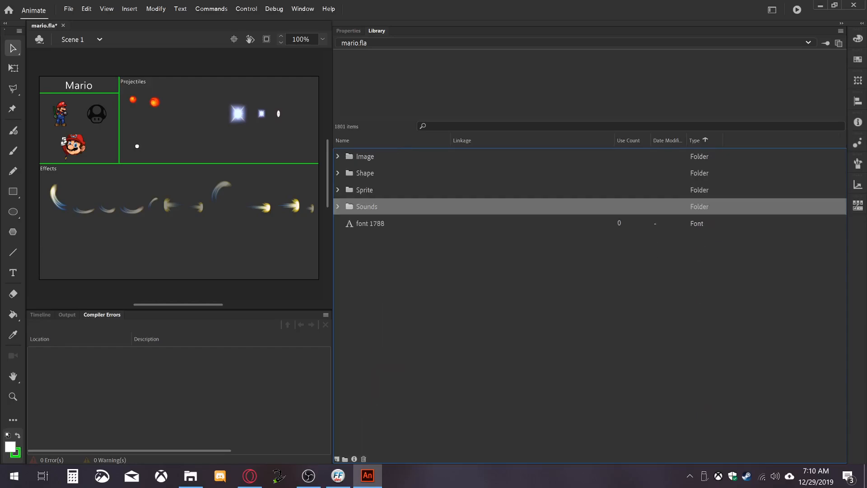
{"action": "left_click", "coordinate": [338, 207]}
{"action": "left_click", "coordinate": [392, 223]}
{"action": "left_click_drag", "start_coordinate": [843, 199], "coordinate": [842, 413]}
{"action": "left_click", "coordinate": [402, 430], "text": "shift"}
{"action": "right_click", "coordinate": [487, 320]}
{"action": "left_click", "coordinate": [519, 398]}
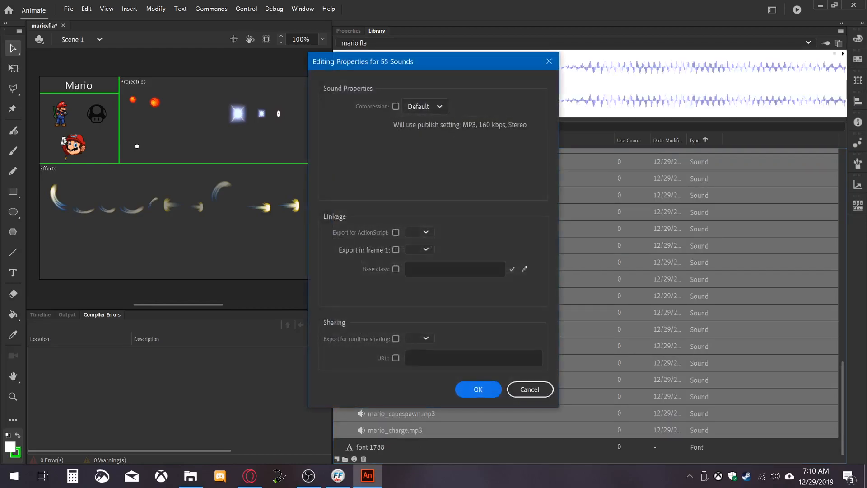
Set the sounds' compression to MP3 with a 160 kbps bit rate and Best quality, without using the imported MP3 quality
{"action": "left_click", "coordinate": [424, 106]}
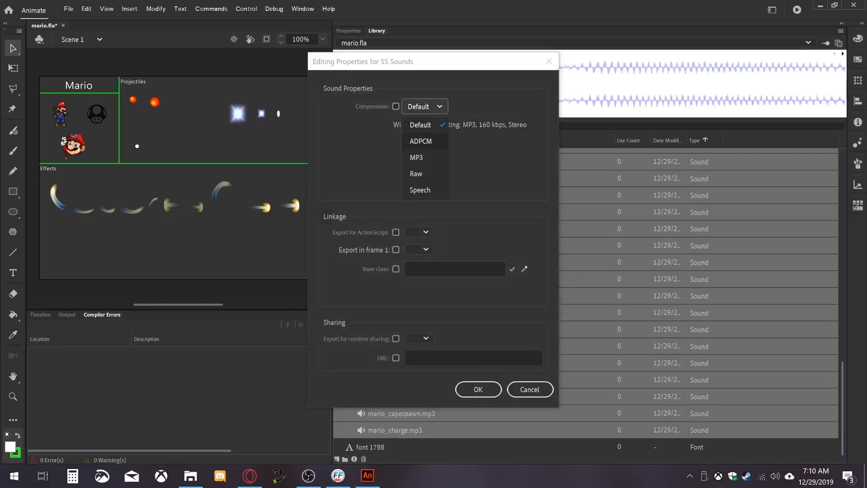
{"action": "left_click", "coordinate": [416, 157]}
{"action": "left_click", "coordinate": [396, 125]}
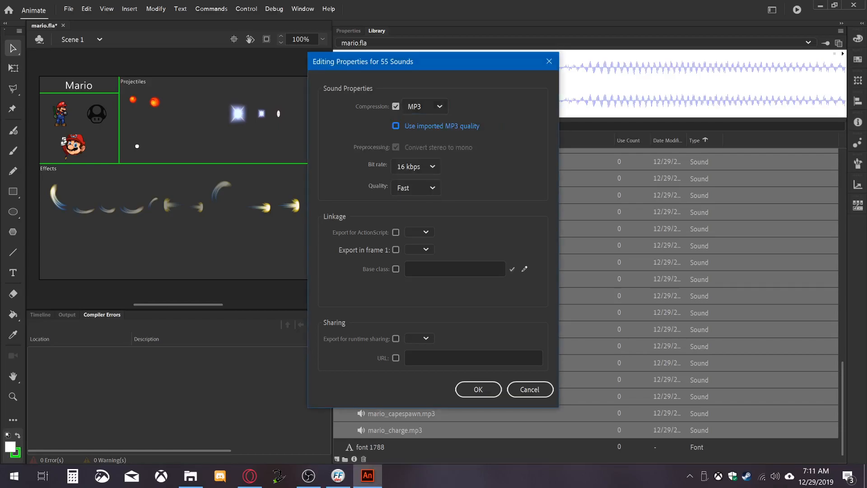
{"action": "left_click", "coordinate": [416, 167]}
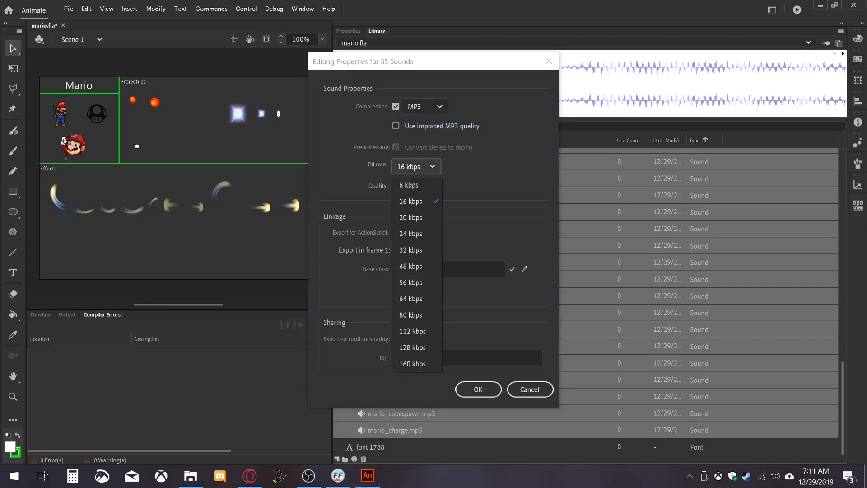
{"action": "left_click", "coordinate": [412, 363]}
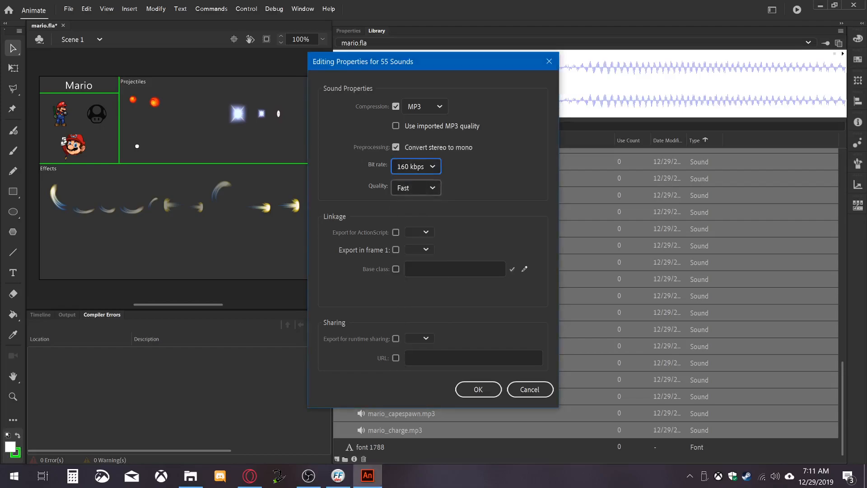
{"action": "left_click", "coordinate": [415, 187]}
{"action": "left_click", "coordinate": [405, 239]}
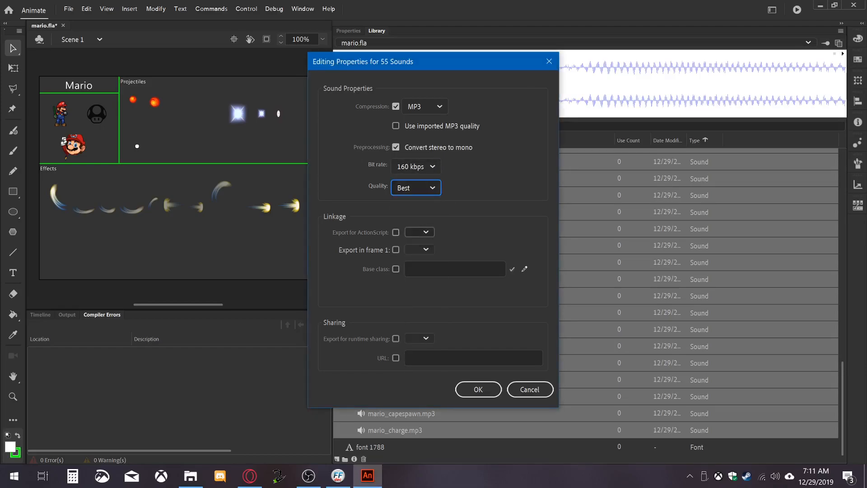
Set Export for ActionScript and Export in frame 1 to Yes for the selected sounds and apply the properties
{"action": "left_click", "coordinate": [420, 232]}
{"action": "left_click", "coordinate": [418, 264]}
{"action": "left_click", "coordinate": [420, 249]}
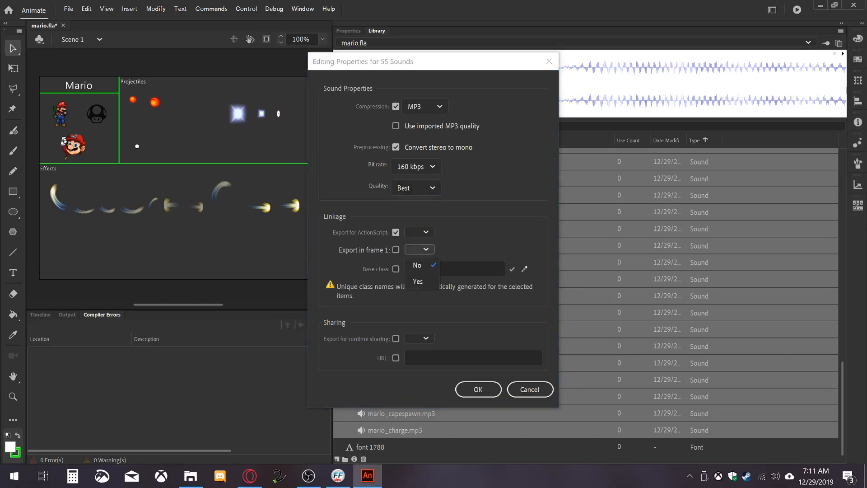
{"action": "left_click", "coordinate": [418, 280]}
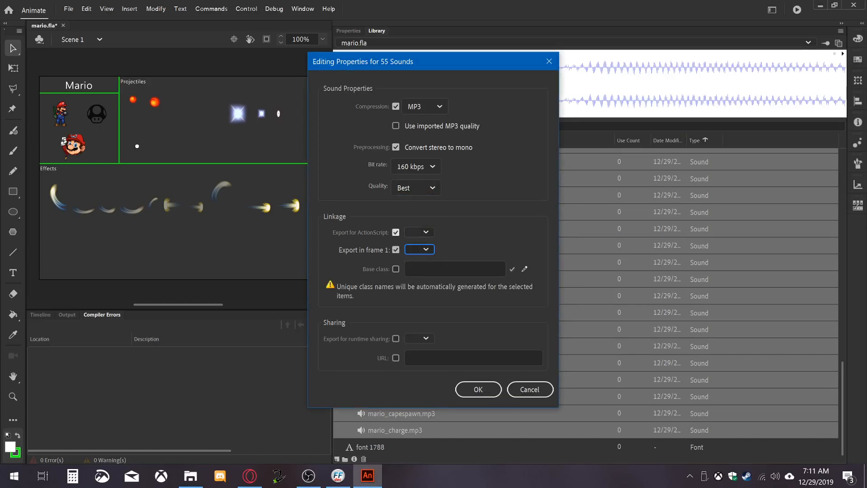
{"action": "left_click", "coordinate": [419, 231]}
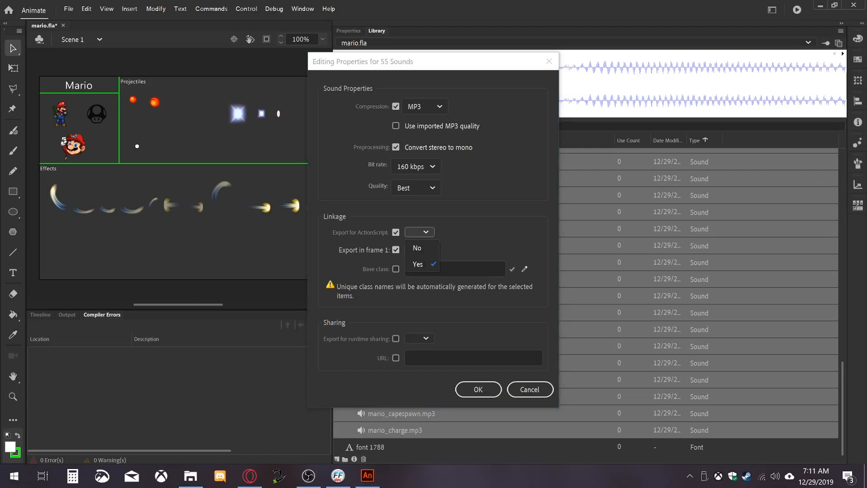
{"action": "left_click", "coordinate": [418, 264]}
{"action": "left_click", "coordinate": [478, 389]}
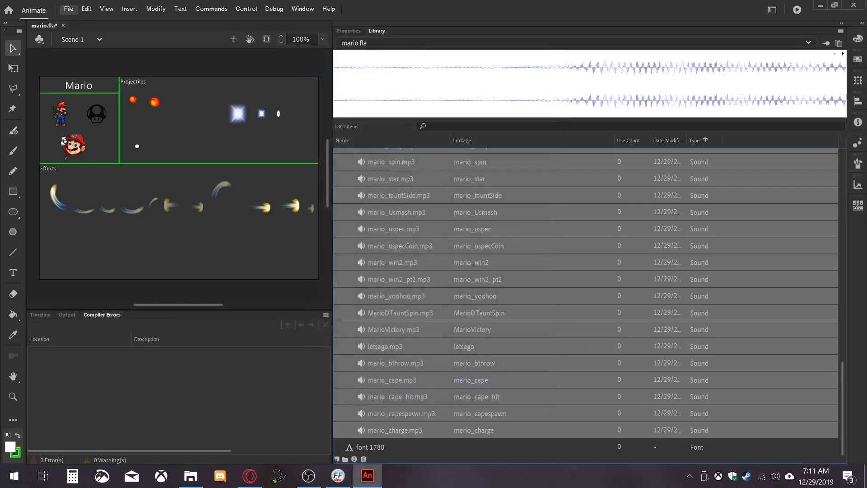
Save mario.fla and collapse the library's Sounds folder
{"action": "left_click", "coordinate": [69, 8]}
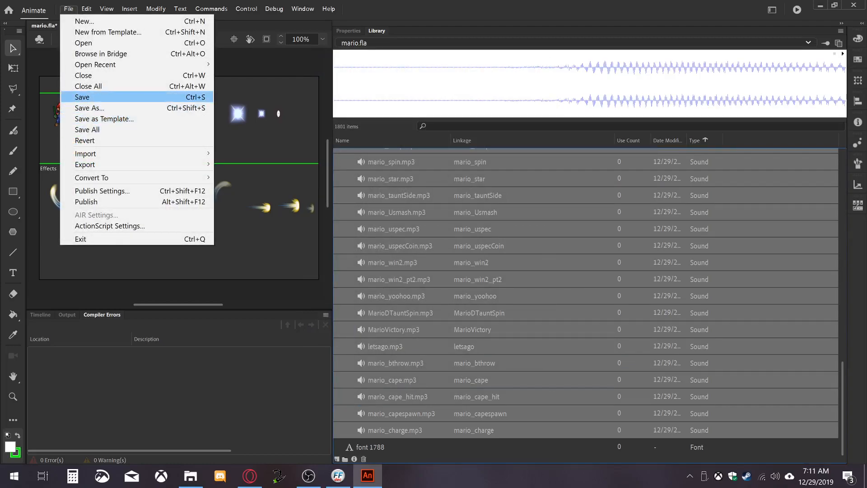
{"action": "left_click", "coordinate": [91, 97]}
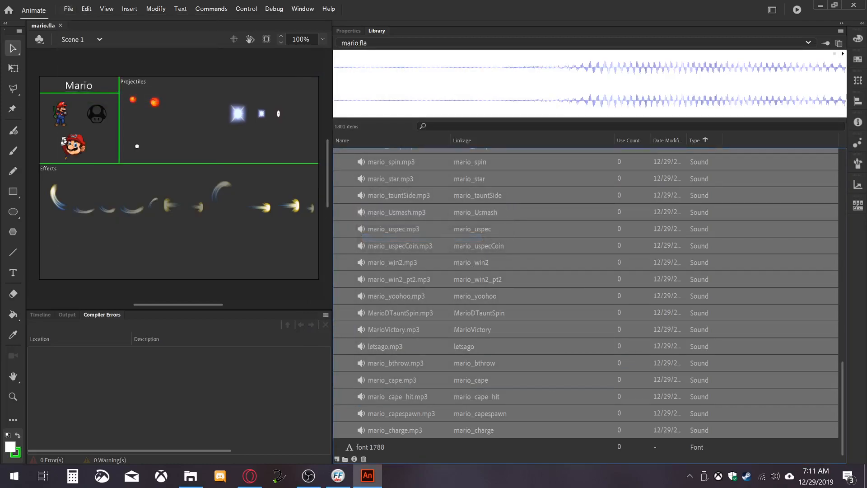
{"action": "scroll", "coordinate": [585, 301], "scroll_direction": "up", "scroll_amount": 10}
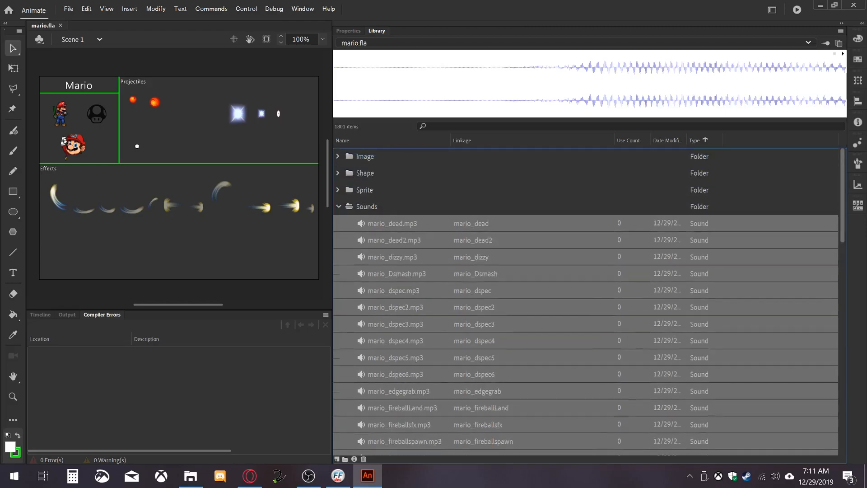
{"action": "key", "text": "Delete"}
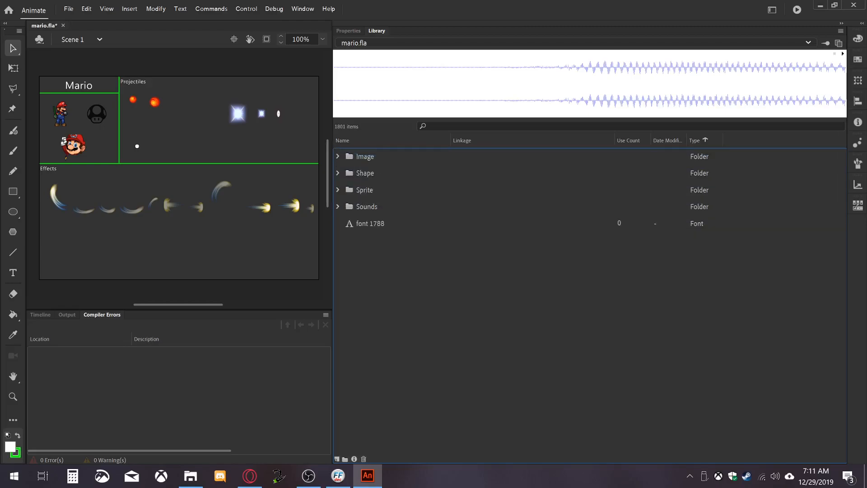
Select every bitmap in the library's Image folder, from image 56 through image 1783, and open their shared properties
{"action": "left_click", "coordinate": [337, 156]}
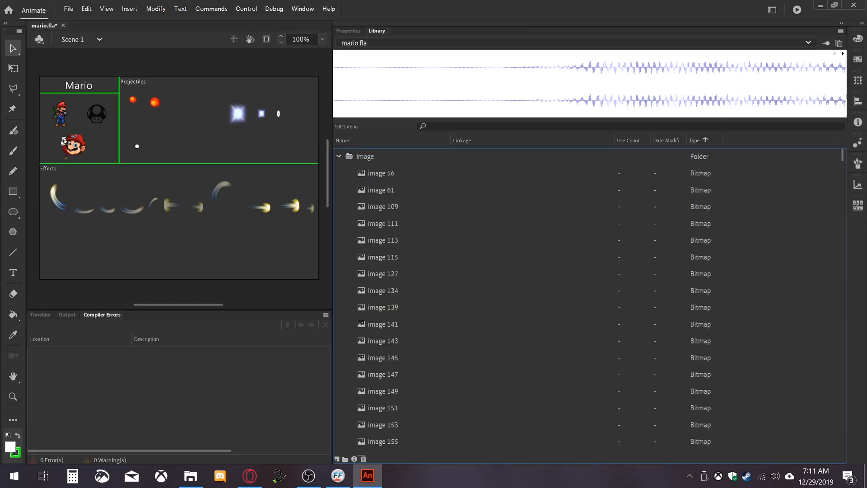
{"action": "left_click", "coordinate": [381, 174]}
{"action": "left_click_drag", "start_coordinate": [842, 155], "coordinate": [843, 448]}
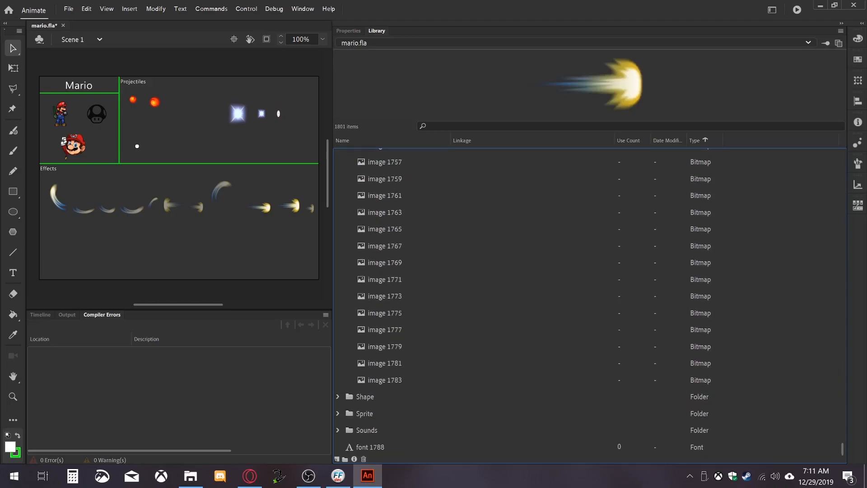
{"action": "left_click", "coordinate": [384, 380], "text": "shift"}
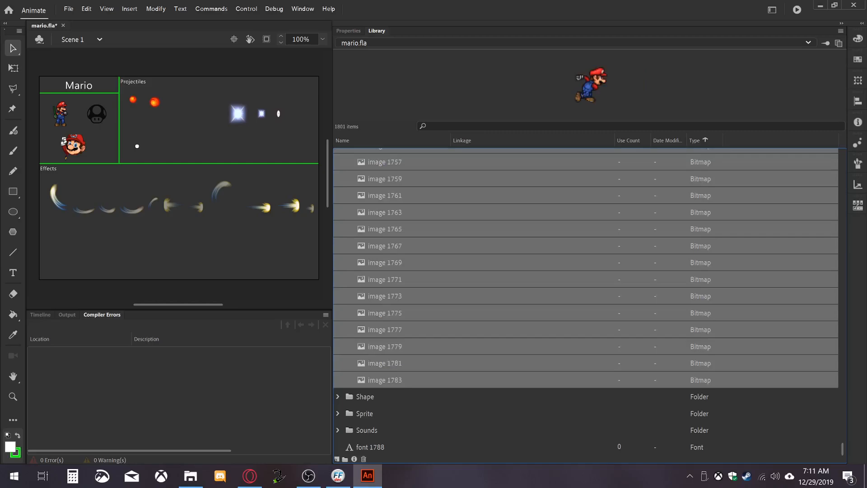
{"action": "right_click", "coordinate": [417, 340]}
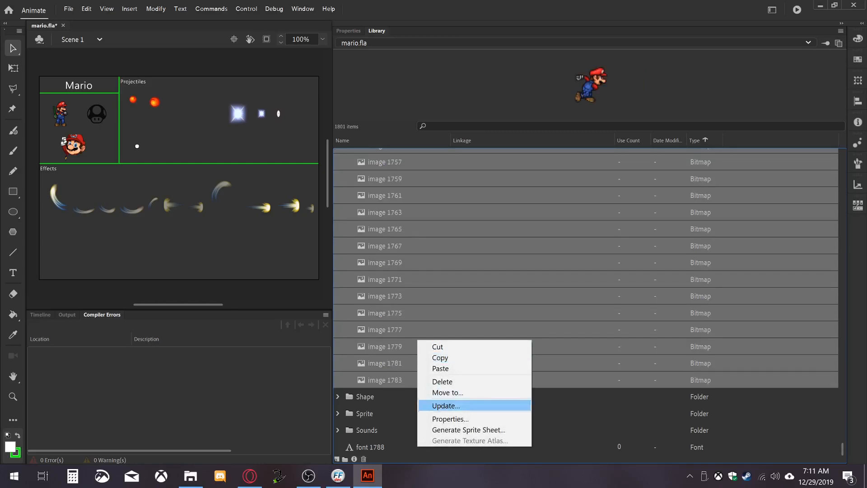
{"action": "left_click", "coordinate": [447, 418]}
Include Allow smoothing with its value left blank, set the bitmaps' compression to Lossless (PNG/GIF), and apply the properties
{"action": "left_click", "coordinate": [416, 110]}
{"action": "left_click", "coordinate": [414, 127]}
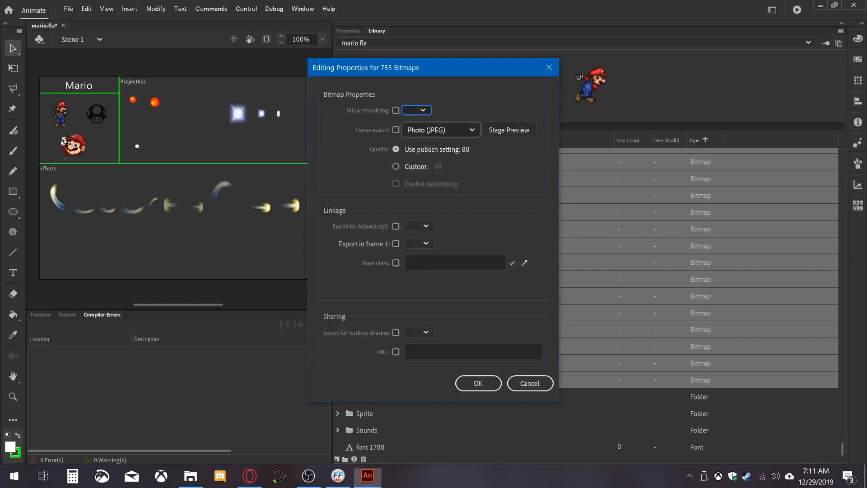
{"action": "left_click", "coordinate": [395, 110]}
{"action": "left_click", "coordinate": [440, 130]}
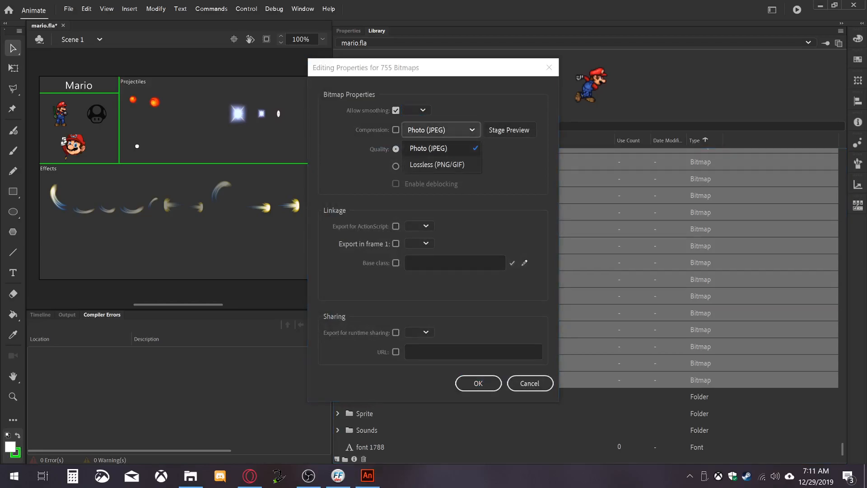
{"action": "left_click", "coordinate": [436, 165]}
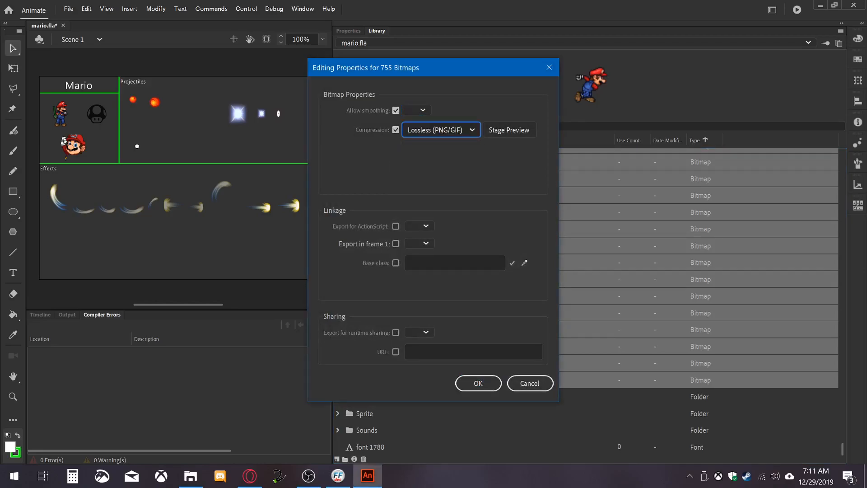
{"action": "left_click", "coordinate": [478, 383]}
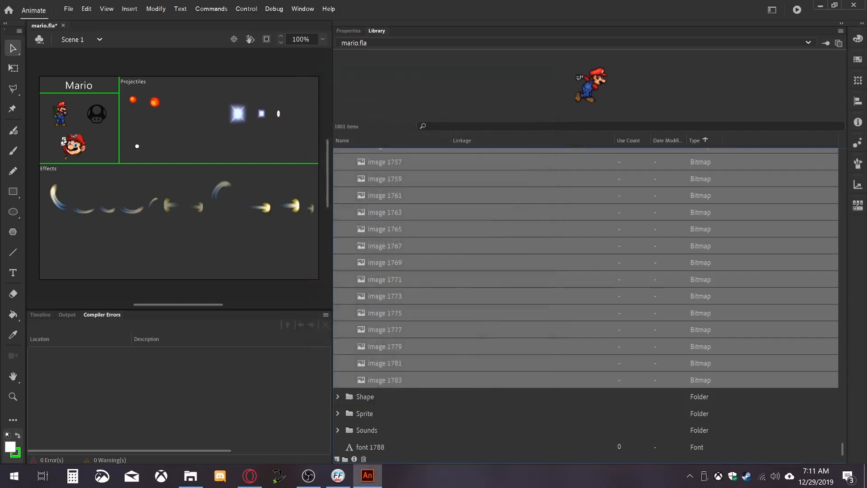
Save mario.fla with the new bitmap properties and collapse the library's Image folder
{"action": "left_click", "coordinate": [68, 9]}
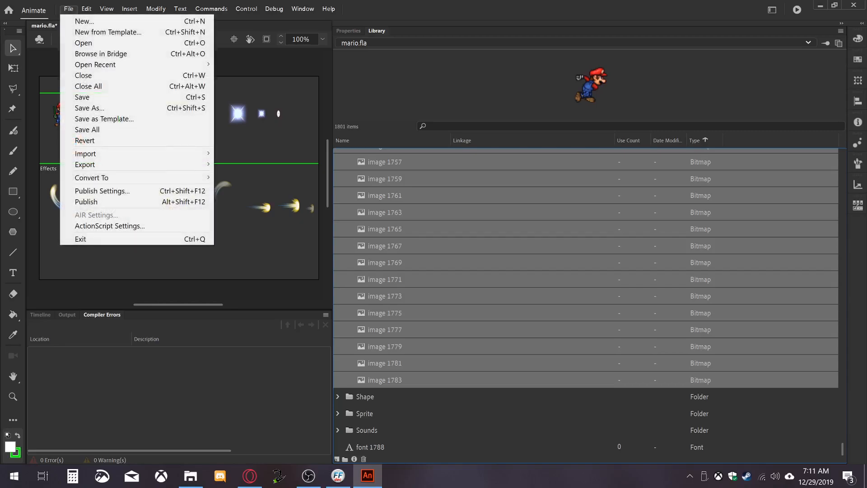
{"action": "left_click", "coordinate": [82, 96]}
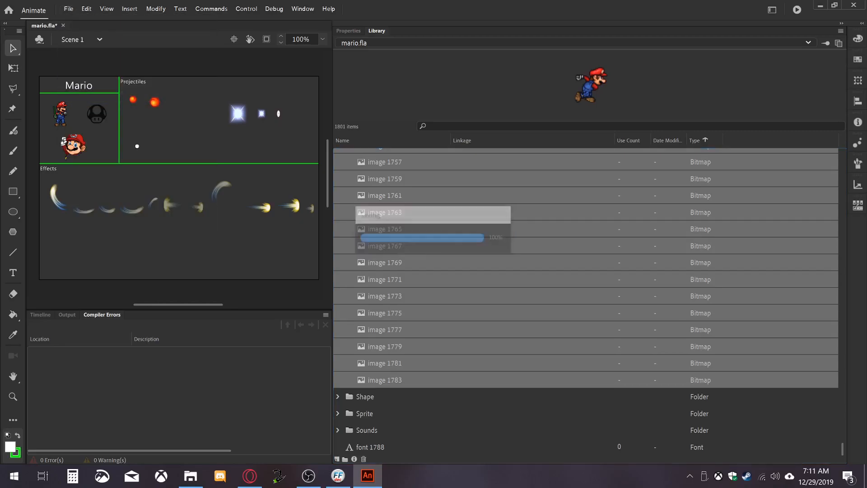
{"action": "left_click_drag", "start_coordinate": [843, 449], "coordinate": [843, 154]}
{"action": "left_click", "coordinate": [339, 156]}
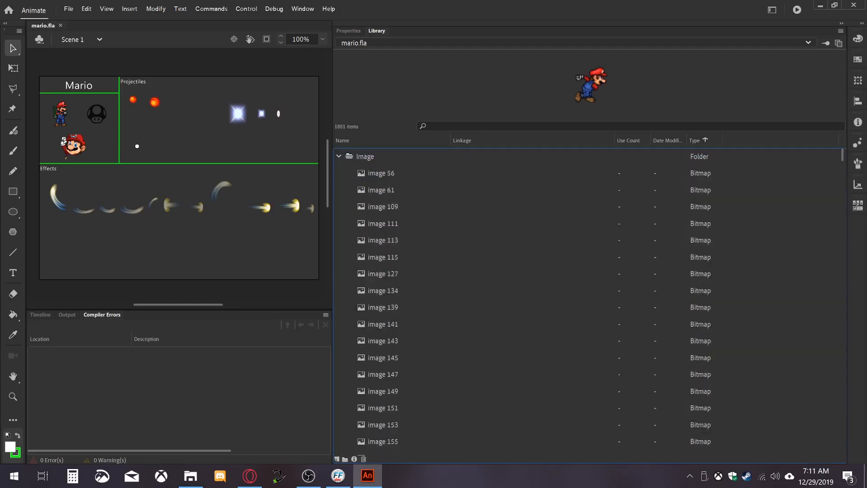
{"action": "left_click", "coordinate": [338, 156]}
In the publish settings, disable HTML Wrapper and set the output to mario.swf in SSF2.app's data/character folder, replacing the existing file
{"action": "left_click", "coordinate": [68, 8]}
{"action": "left_click", "coordinate": [102, 190]}
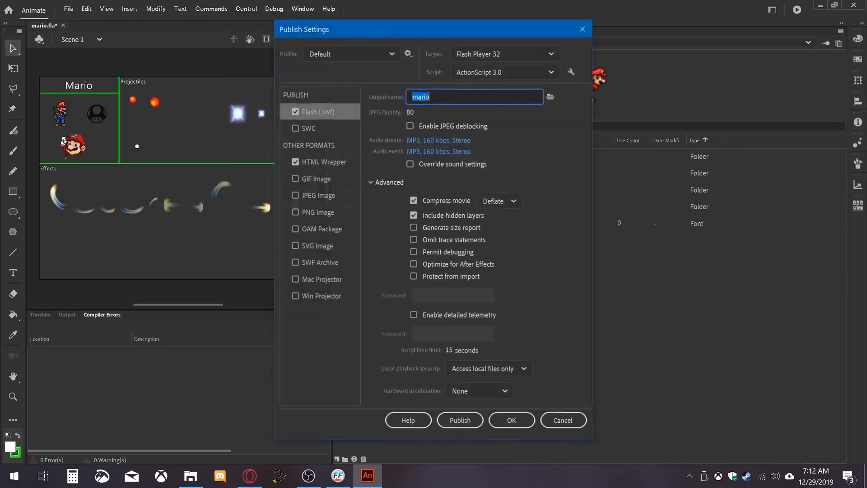
{"action": "left_click", "coordinate": [295, 162]}
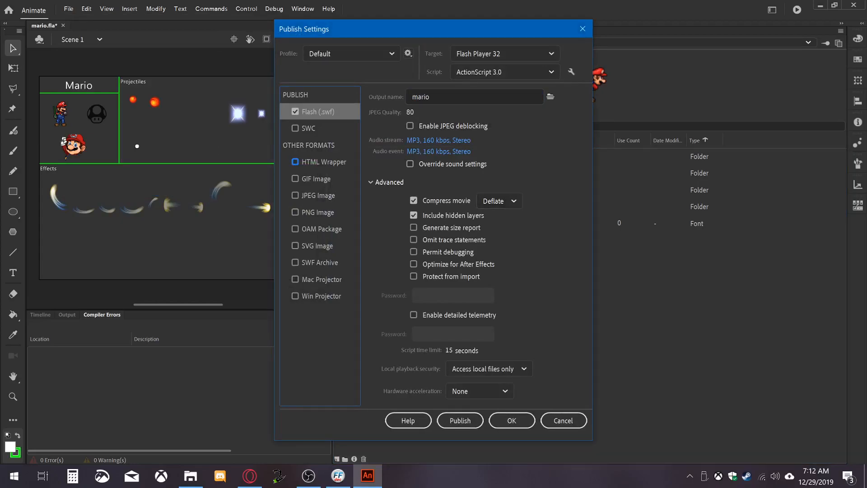
{"action": "left_click", "coordinate": [550, 96]}
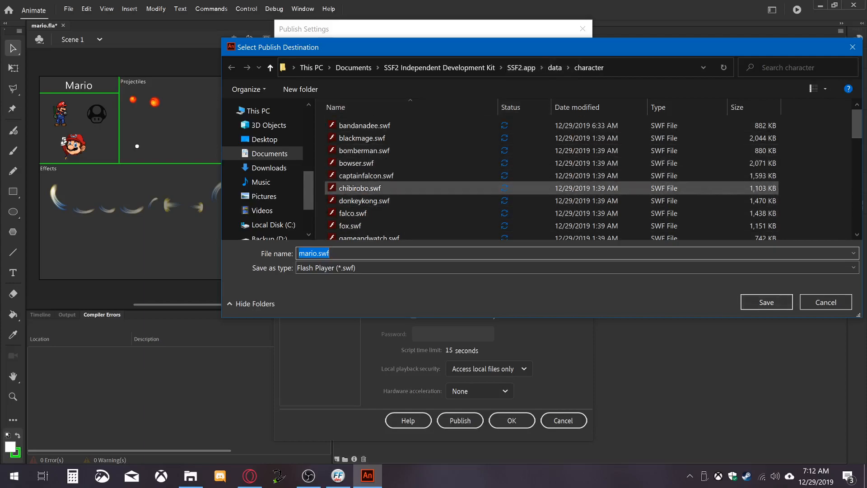
{"action": "key", "text": "Return"}
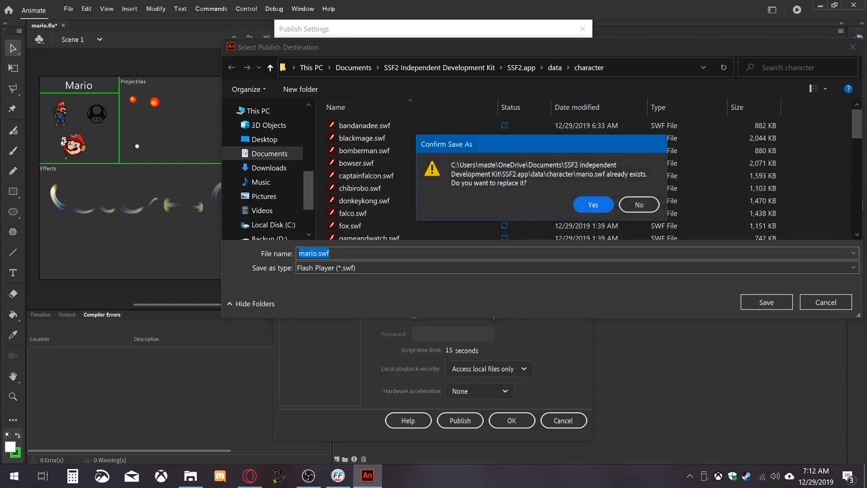
{"action": "key", "text": "Return"}
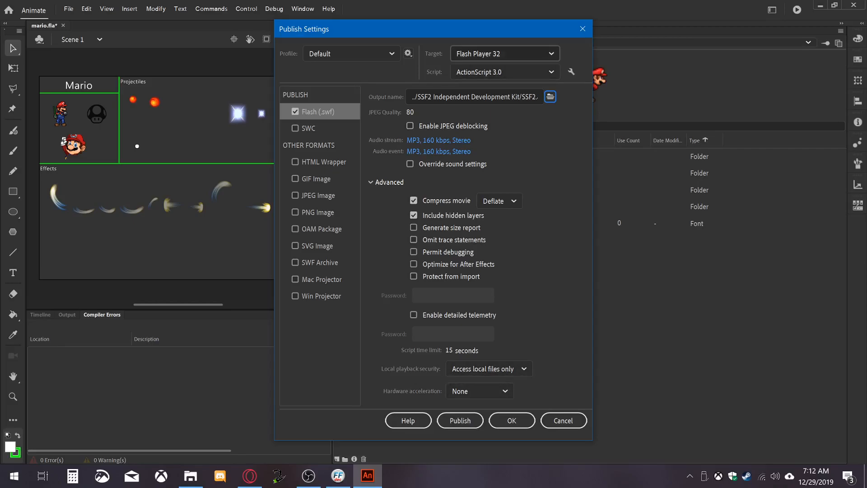
Review the target player, script version and advanced ActionScript 3.0 settings without changing them, and accept the publish settings
{"action": "left_click", "coordinate": [504, 53]}
{"action": "left_click", "coordinate": [544, 55]}
{"action": "left_click", "coordinate": [537, 71]}
{"action": "left_click", "coordinate": [537, 71]}
{"action": "left_click", "coordinate": [571, 72]}
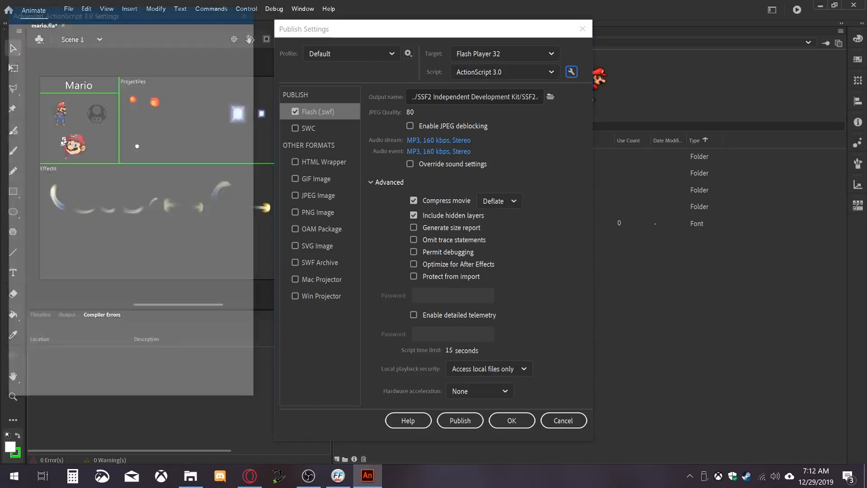
{"action": "key", "text": "Return"}
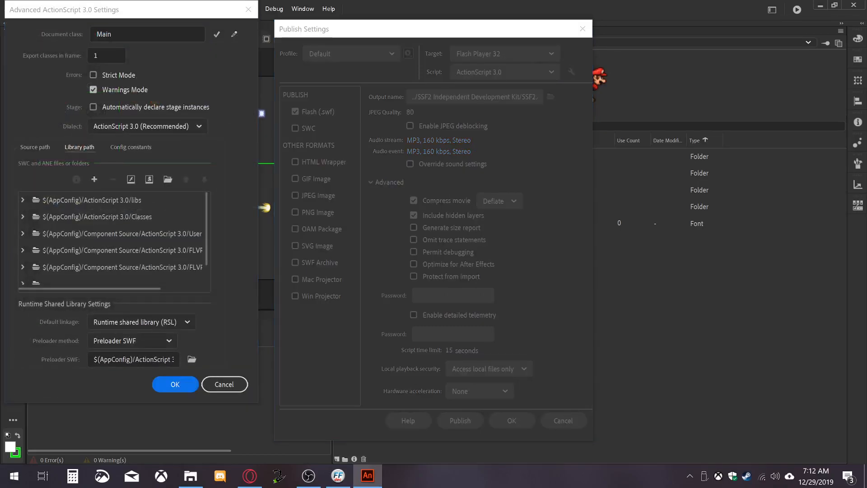
Export the movie as mario.swf into SSF2.app's data/character folder, overwriting the existing file
{"action": "left_click", "coordinate": [69, 8]}
{"action": "mouse_move", "coordinate": [136, 164]}
{"action": "left_click", "coordinate": [271, 183]}
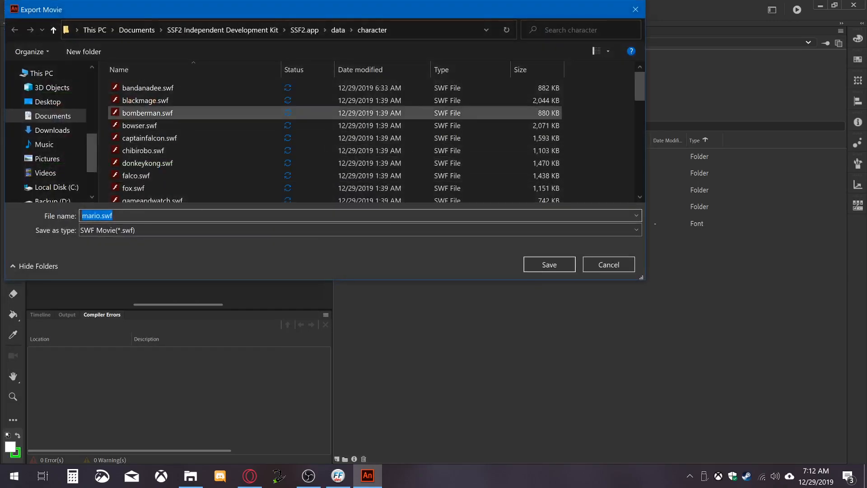
{"action": "key", "text": "Return"}
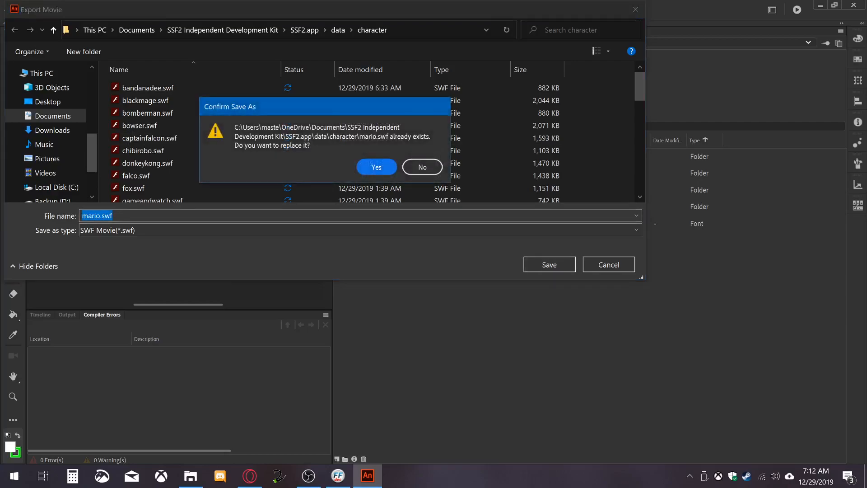
{"action": "key", "text": "Return"}
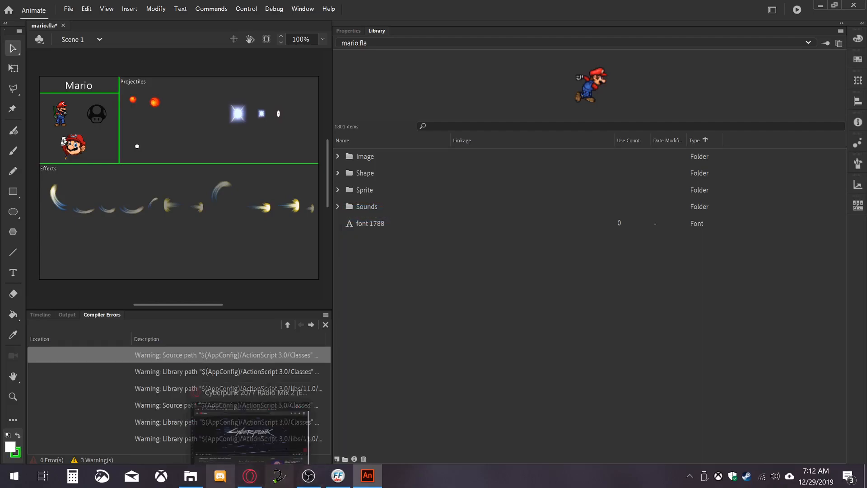
Close the regular Super Smash Flash 2 window and launch Debugger from the SSF2 Independent Development Kit's SSF2.app folder
{"action": "left_click", "coordinate": [278, 475]}
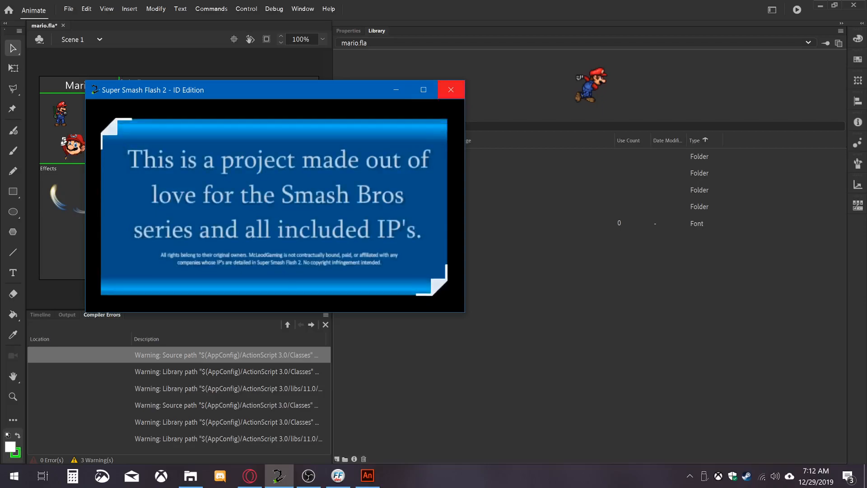
{"action": "left_click", "coordinate": [451, 90]}
{"action": "left_click", "coordinate": [190, 476]}
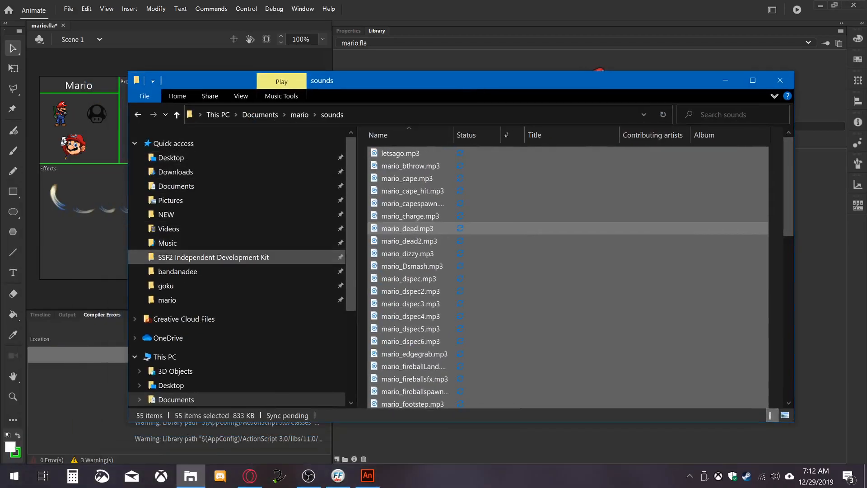
{"action": "left_click", "coordinate": [213, 257]}
{"action": "double_click", "coordinate": [395, 191]}
{"action": "double_click", "coordinate": [397, 216]}
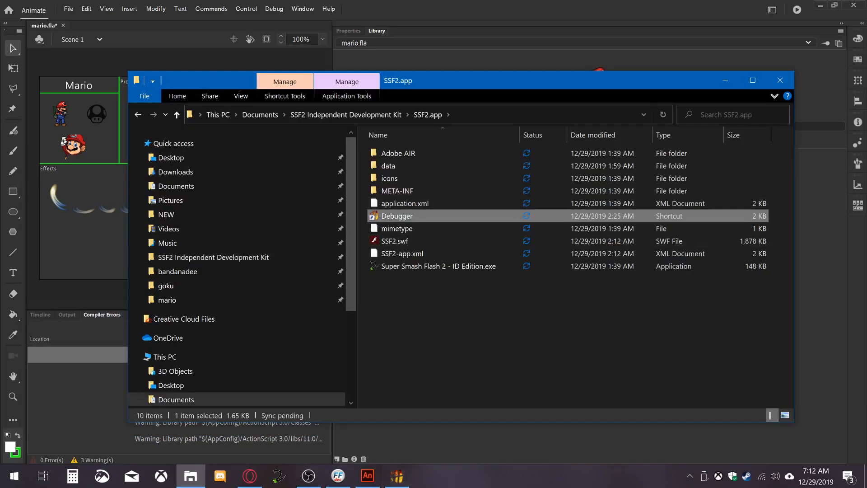
{"action": "left_click", "coordinate": [725, 80]}
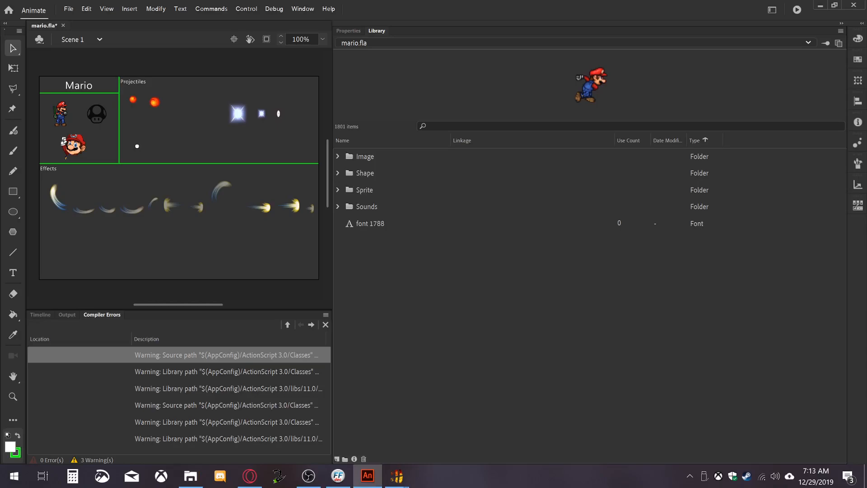
Switch to the debugger's Super Smash Flash 2 window, advance to the main menu and lower the system volume to 56
{"action": "mouse_move", "coordinate": [397, 476]}
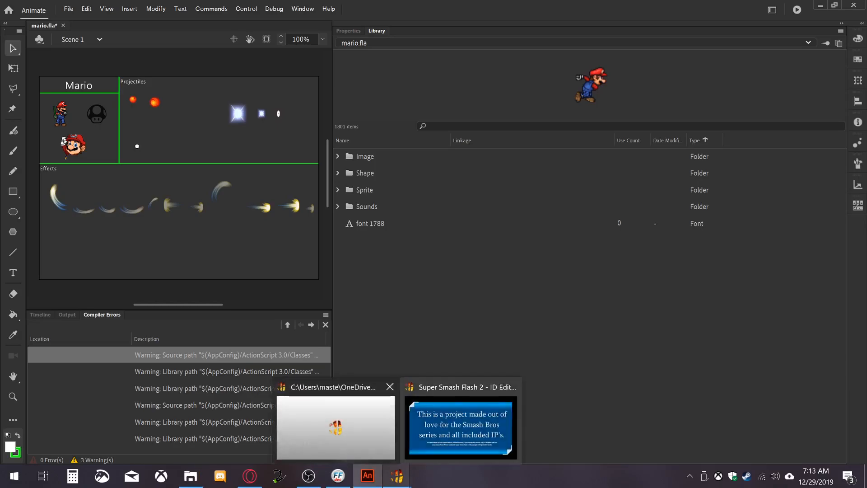
{"action": "left_click", "coordinate": [460, 424]}
{"action": "key", "text": "Return"}
{"action": "key", "text": "XF86AudioLowerVolume"}
{"action": "key", "text": "XF86AudioLowerVolume"}
{"action": "key", "text": "XF86AudioLowerVolume"}
{"action": "key", "text": "XF86AudioLowerVolume"}
{"action": "key", "text": "XF86AudioLowerVolume"}
{"action": "key", "text": "XF86AudioLowerVolume"}
{"action": "key", "text": "XF86AudioLowerVolume"}
{"action": "key", "text": "XF86AudioLowerVolume"}
{"action": "key", "text": "XF86AudioLowerVolume"}
{"action": "key", "text": "XF86AudioLowerVolume"}
{"action": "key", "text": "XF86AudioLowerVolume"}
{"action": "key", "text": "XF86AudioLowerVolume"}
{"action": "key", "text": "XF86AudioLowerVolume"}
{"action": "key", "text": "XF86AudioLowerVolume"}
{"action": "key", "text": "XF86AudioLowerVolume"}
{"action": "key", "text": "XF86AudioLowerVolume"}
{"action": "key", "text": "XF86AudioLowerVolume"}
{"action": "key", "text": "XF86AudioLowerVolume"}
{"action": "key", "text": "XF86AudioLowerVolume"}
{"action": "key", "text": "XF86AudioLowerVolume"}
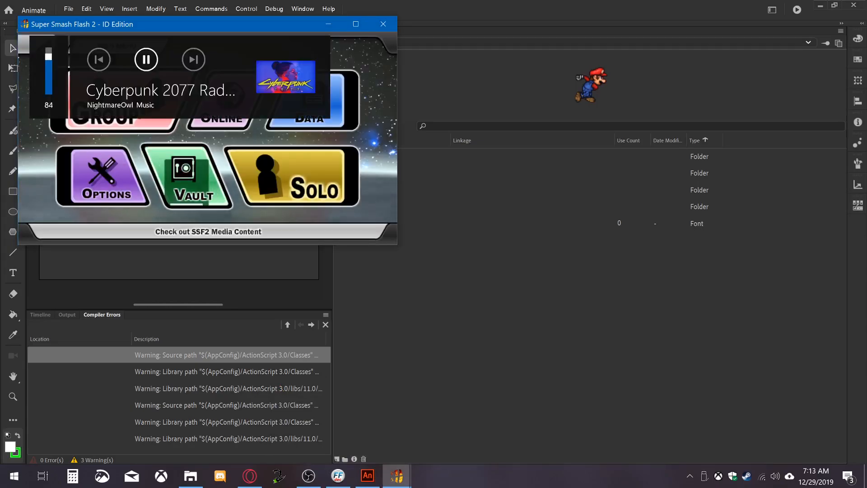
Enter Group Smash and pick Mario for player 1 against a level 9 CPU Luigi
{"action": "key", "text": "Left"}
{"action": "key", "text": "Return"}
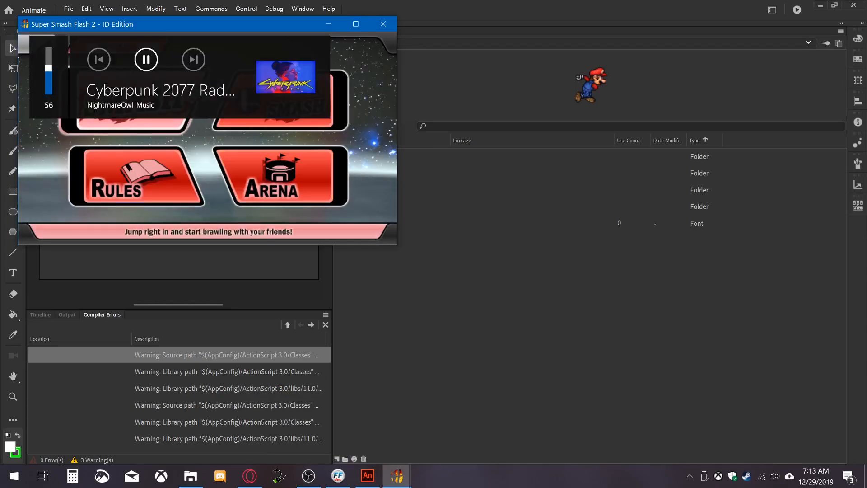
{"action": "key", "text": "Return"}
{"action": "key", "text": "Up"}
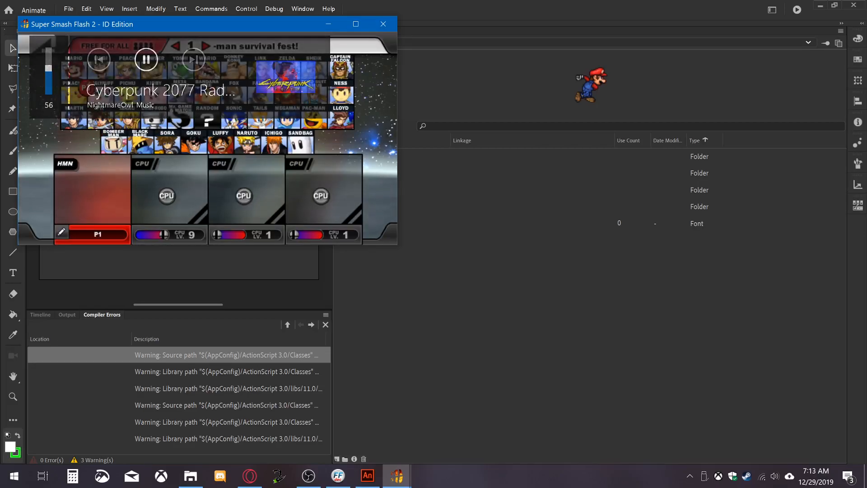
{"action": "left_click_drag", "start_coordinate": [208, 120], "coordinate": [160, 121]}
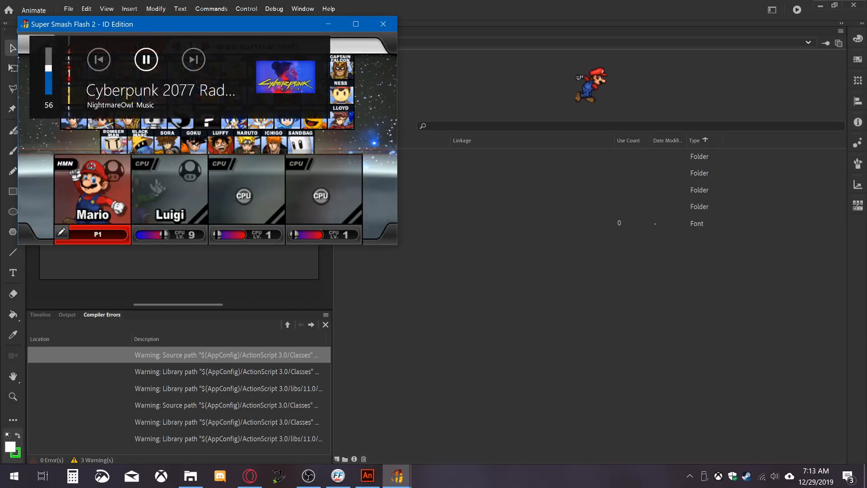
Confirm the Mario versus Luigi setup, pause the background music and start the match on the Final Destination stage
{"action": "key", "text": "p"}
{"action": "key", "text": "space"}
{"action": "key", "text": "Left"}
{"action": "key", "text": "Left"}
{"action": "key", "text": "Left"}
{"action": "key", "text": "Left"}
{"action": "key", "text": "Left"}
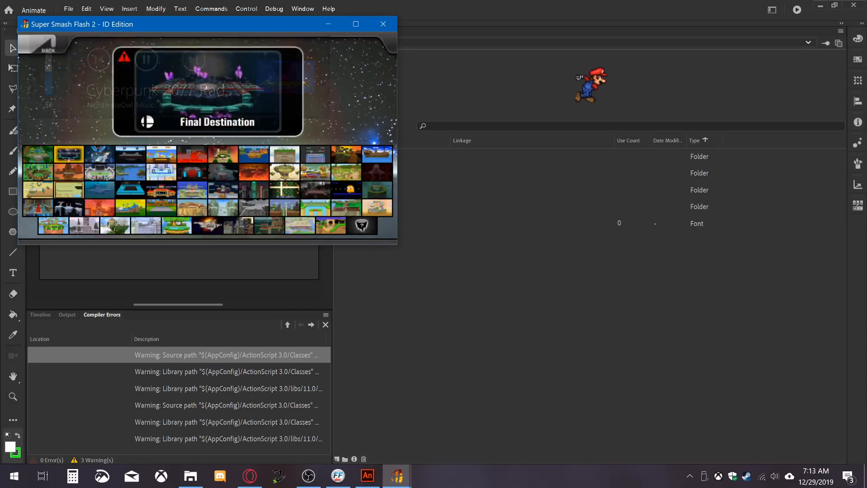
{"action": "key", "text": "XF86AudioPlay"}
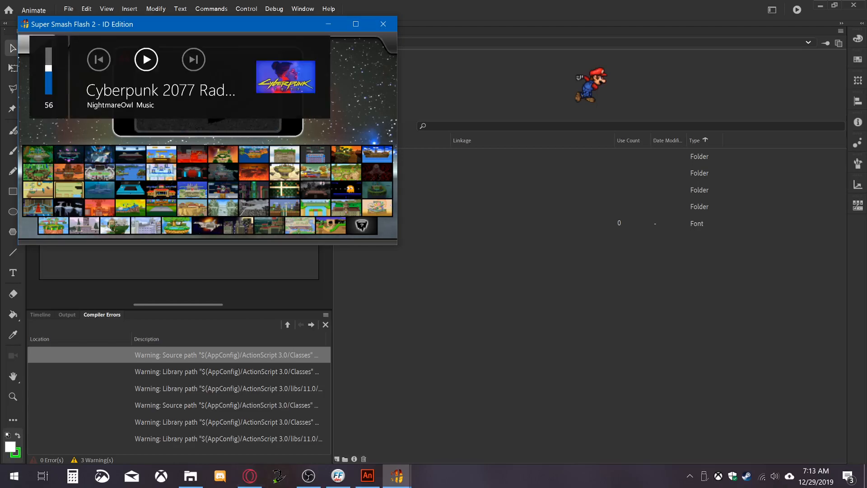
{"action": "left_click", "coordinate": [69, 156]}
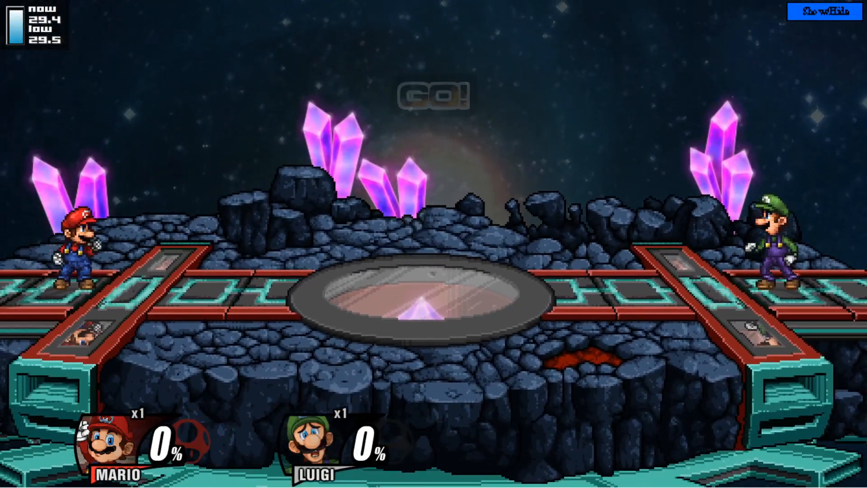
Play the match as Mario against CPU Luigi, trying jumps, attacks and specials to test the rebuilt character
{"action": "key", "text": "d"}
{"action": "key", "text": "w"}
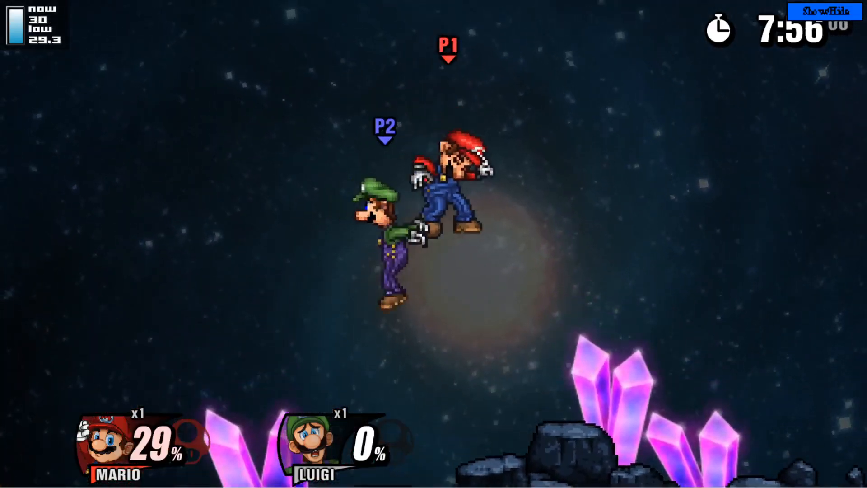
{"action": "key", "text": "o"}
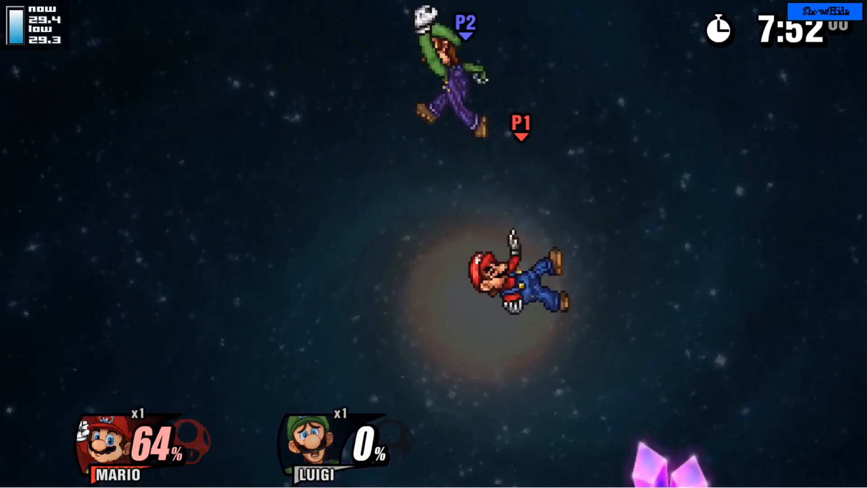
{"action": "key", "text": "p"}
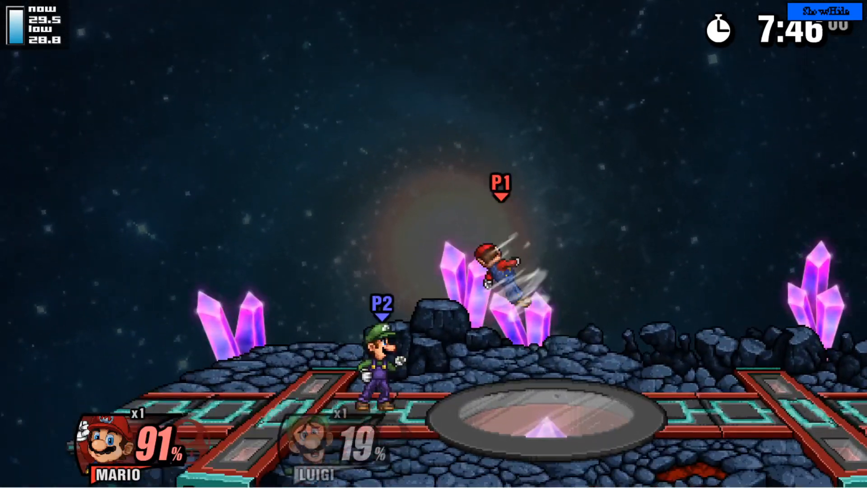
{"action": "key", "text": "o"}
{"action": "key", "text": "a"}
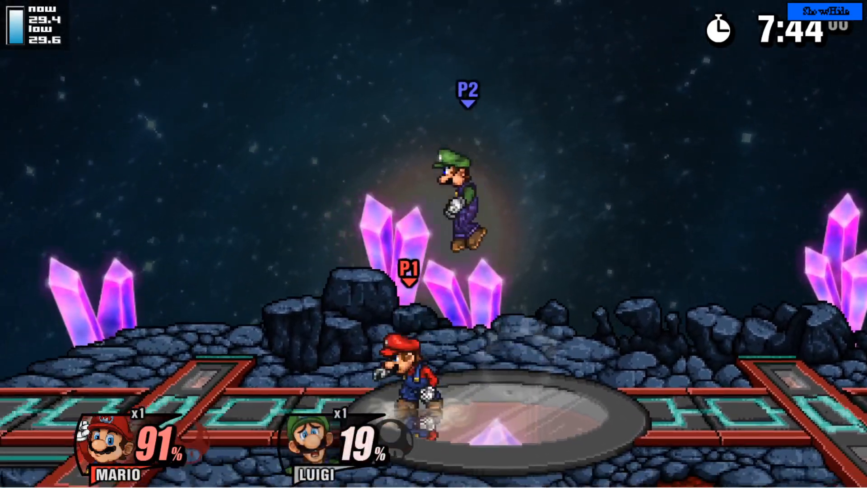
{"action": "key", "text": "p"}
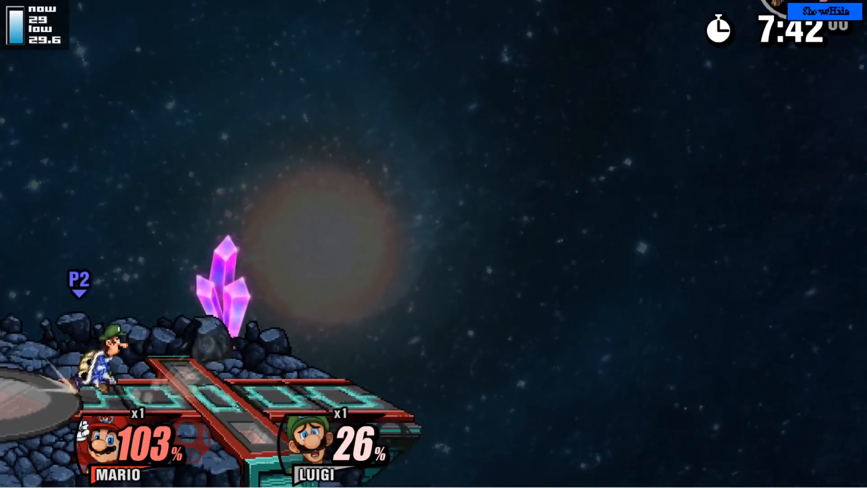
{"action": "key", "text": "a"}
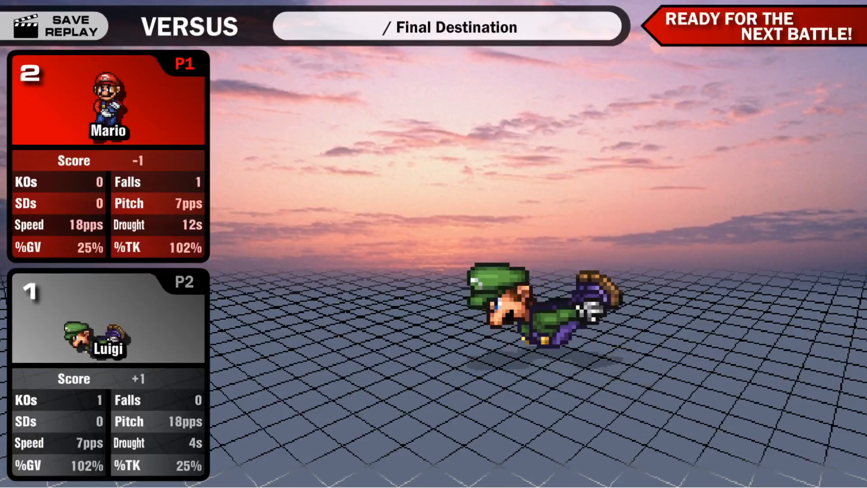
Leave the match results and start a rematch between Mario and Luigi on Final Destination
{"action": "key", "text": "space"}
{"action": "key", "text": "space"}
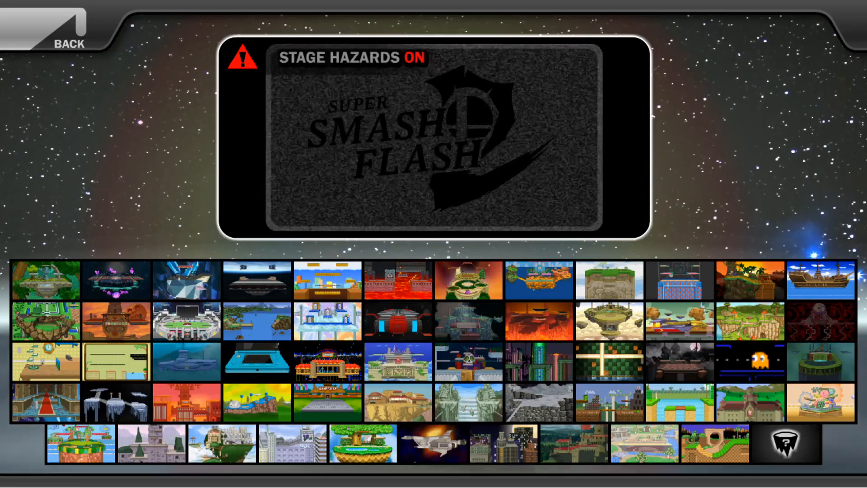
{"action": "left_click", "coordinate": [108, 280]}
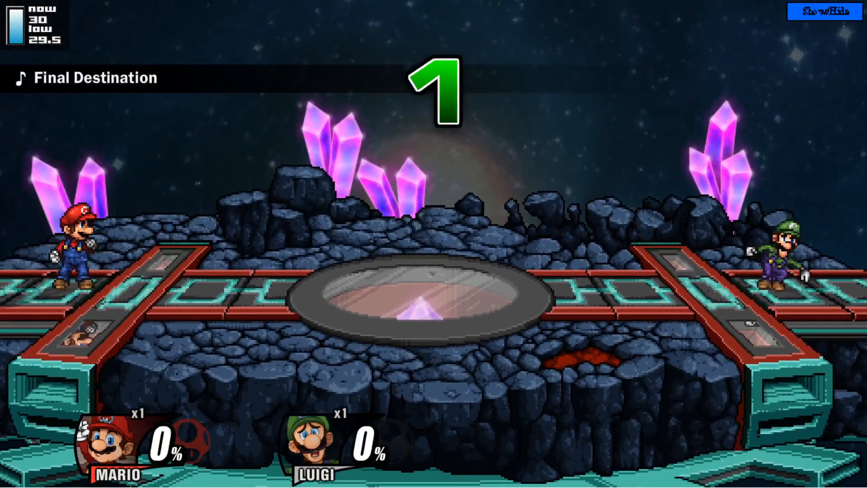
Test Mario's movement, jumps and aerial attacks against Luigi in the rematch
{"action": "key", "text": "d"}
{"action": "key", "text": "w"}
{"action": "key", "text": "d"}
{"action": "key", "text": "p"}
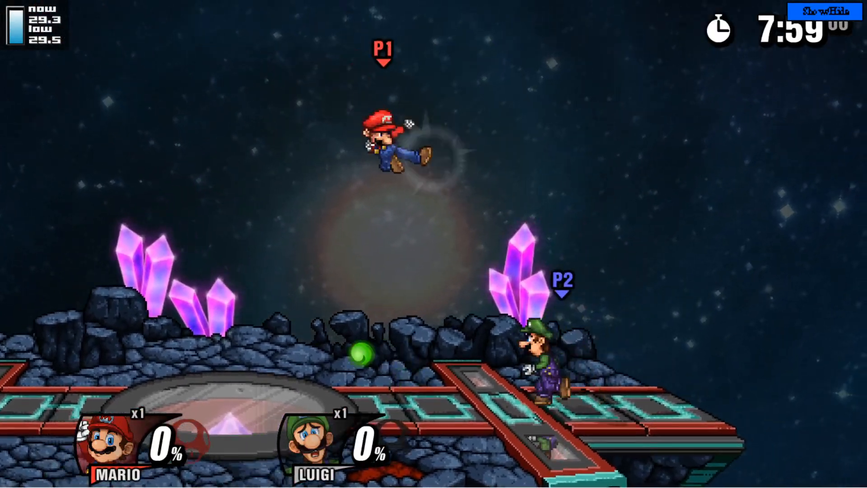
{"action": "key", "text": "p"}
{"action": "key", "text": "p"}
{"action": "key", "text": "p"}
{"action": "key", "text": "w"}
{"action": "key", "text": "p"}
{"action": "key", "text": "w"}
{"action": "key", "text": "w"}
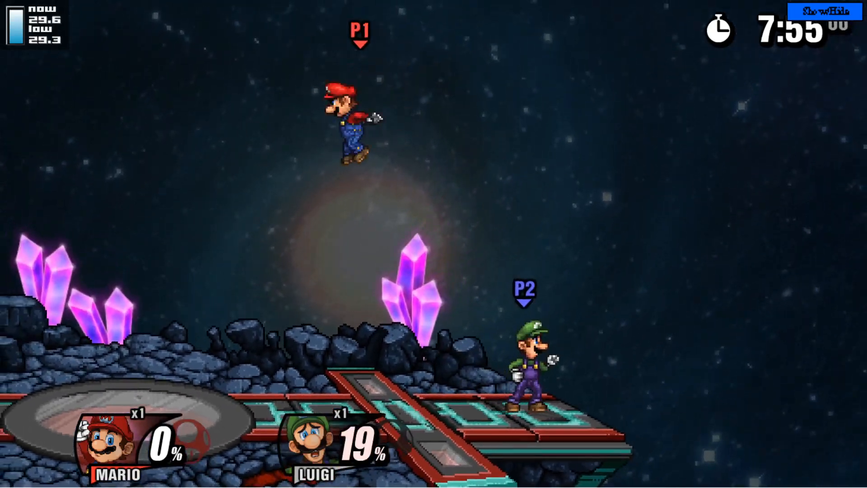
Pause the match, exit full screen and close the ID Edition game window
{"action": "key", "text": "Return"}
{"action": "key", "text": "Escape"}
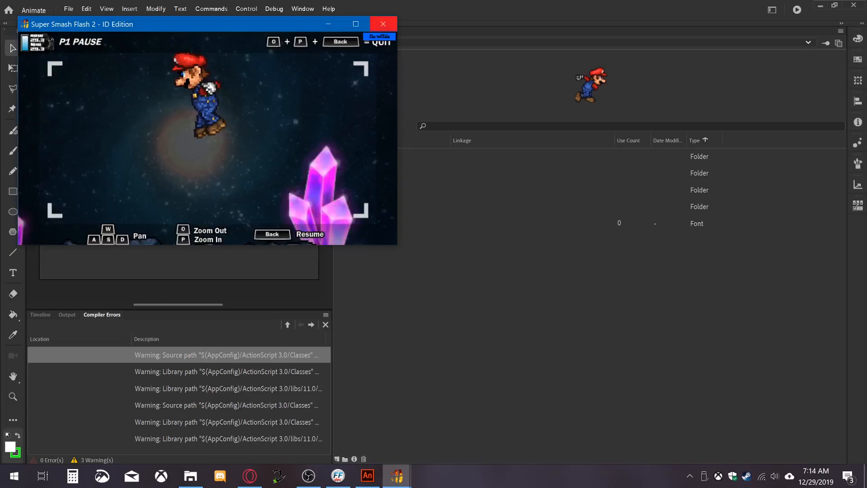
{"action": "left_click", "coordinate": [383, 24]}
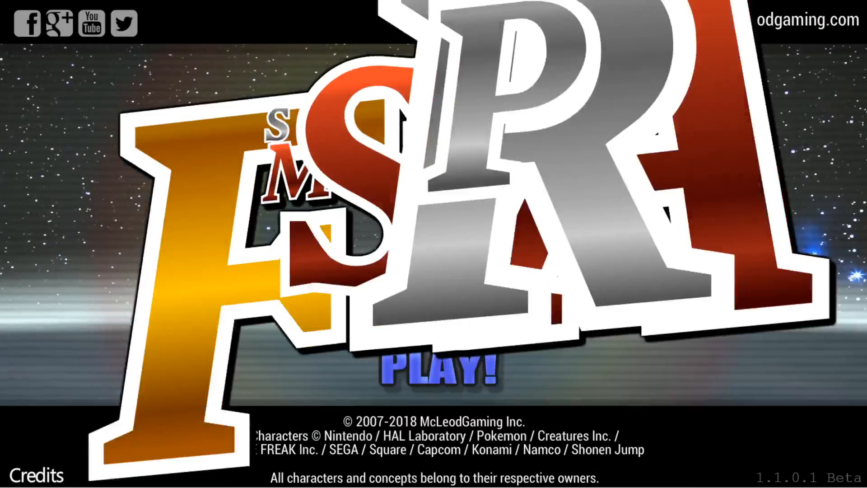
Review the player 1 control assignments in the game's options and return to the main menu
{"action": "key", "text": "Down"}
{"action": "key", "text": "Return"}
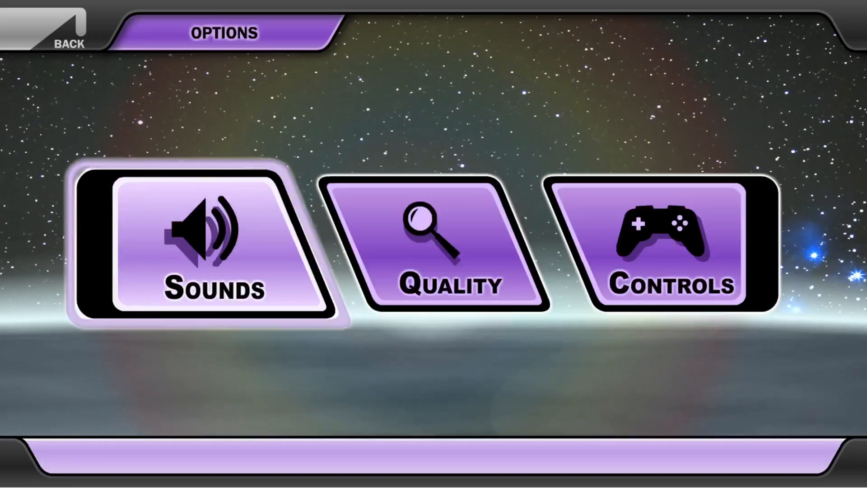
{"action": "key", "text": "Right"}
{"action": "key", "text": "Right"}
{"action": "key", "text": "Return"}
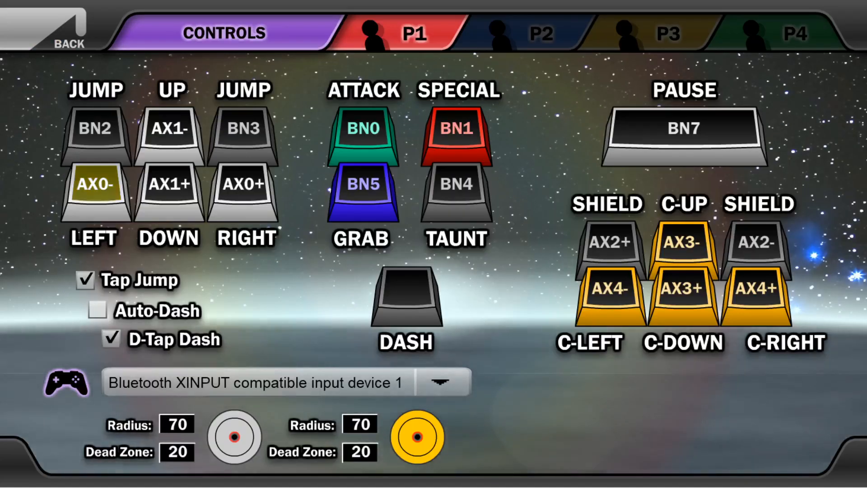
{"action": "key", "text": "Escape"}
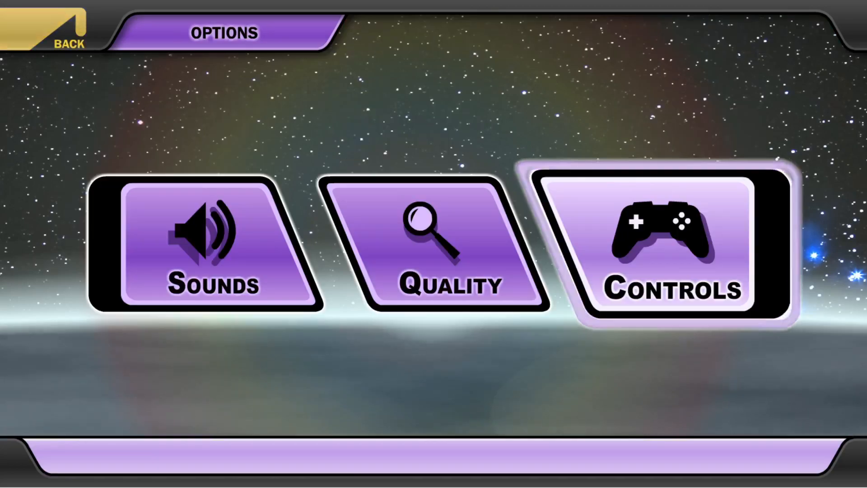
{"action": "key", "text": "Escape"}
Set up a Group Smash match with Mario as player 1 against CPU Luigi and start it on Final Destination
{"action": "key", "text": "Up"}
{"action": "key", "text": "Return"}
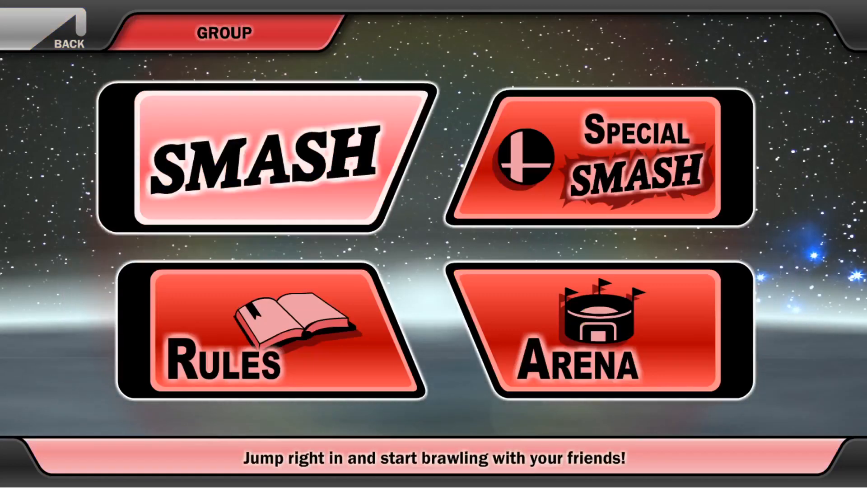
{"action": "key", "text": "Return"}
{"action": "left_click", "coordinate": [128, 98]}
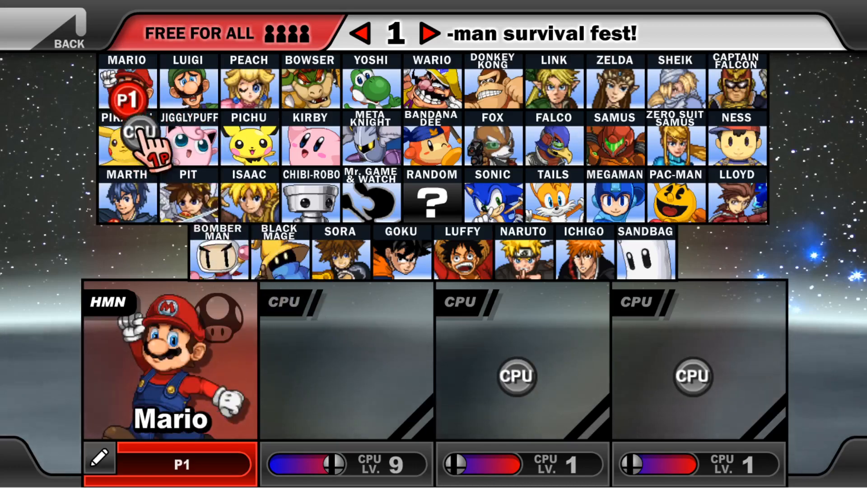
{"action": "left_click", "coordinate": [188, 88]}
{"action": "key", "text": "space"}
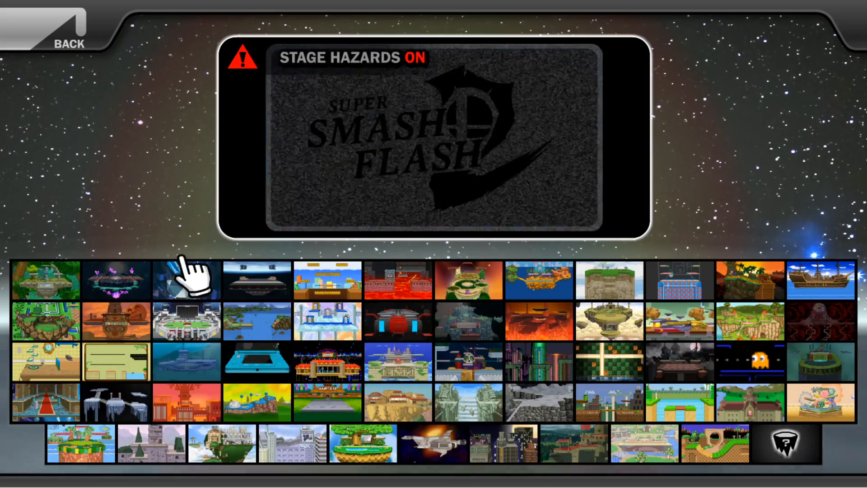
{"action": "left_click", "coordinate": [134, 281]}
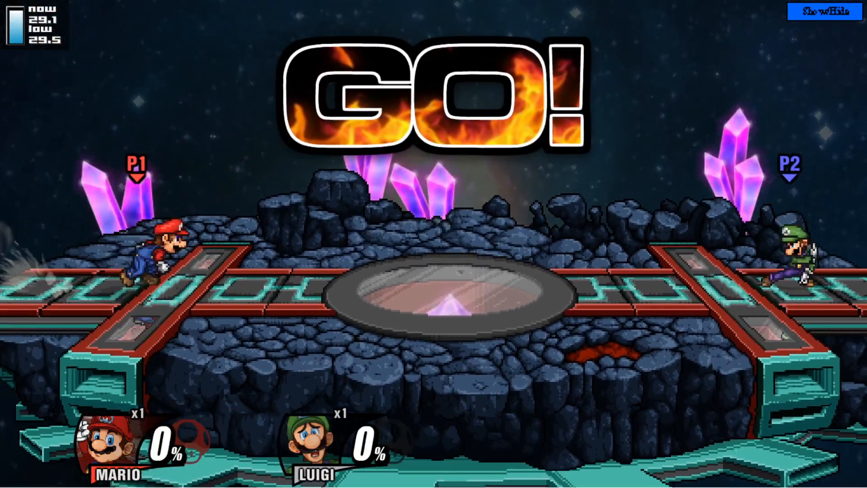
Fight CPU Luigi as Mario with running, jumps, standard attacks and specials to test the character's moves
{"action": "key", "text": "d"}
{"action": "key", "text": "w"}
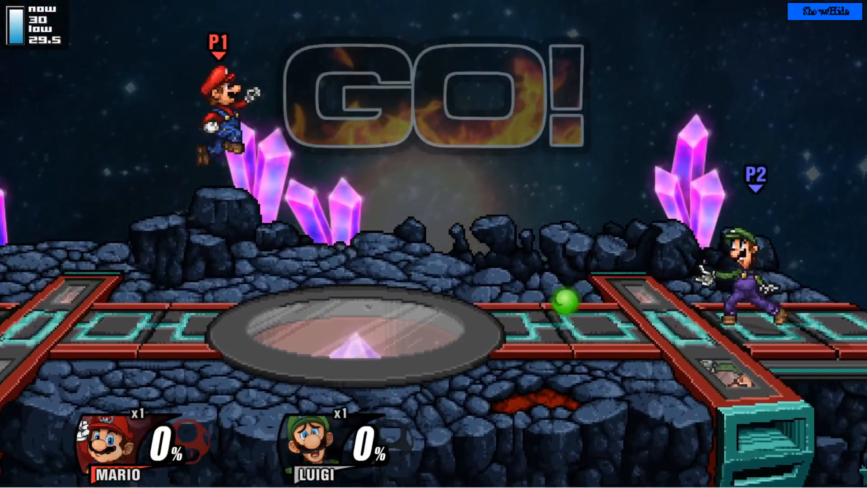
{"action": "key", "text": "p"}
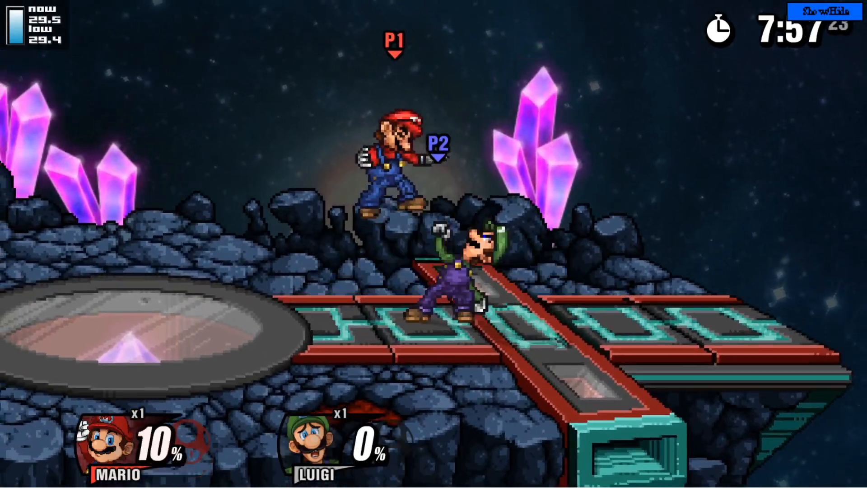
{"action": "key", "text": "d"}
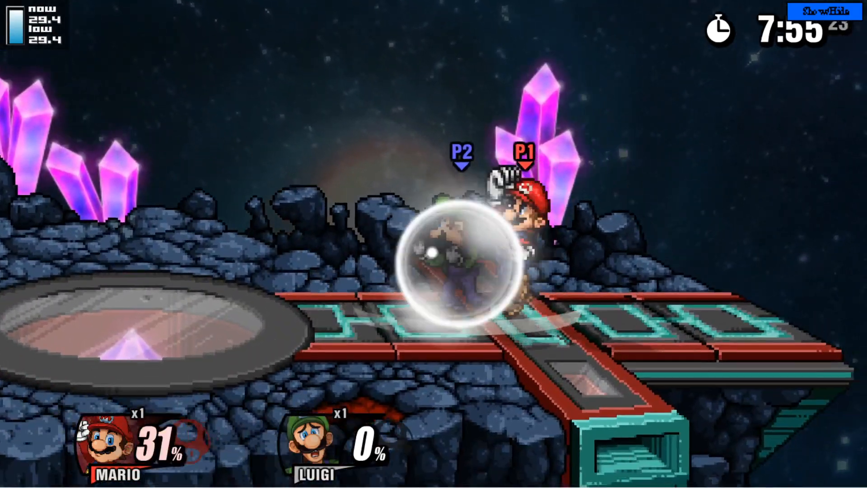
{"action": "key", "text": "a"}
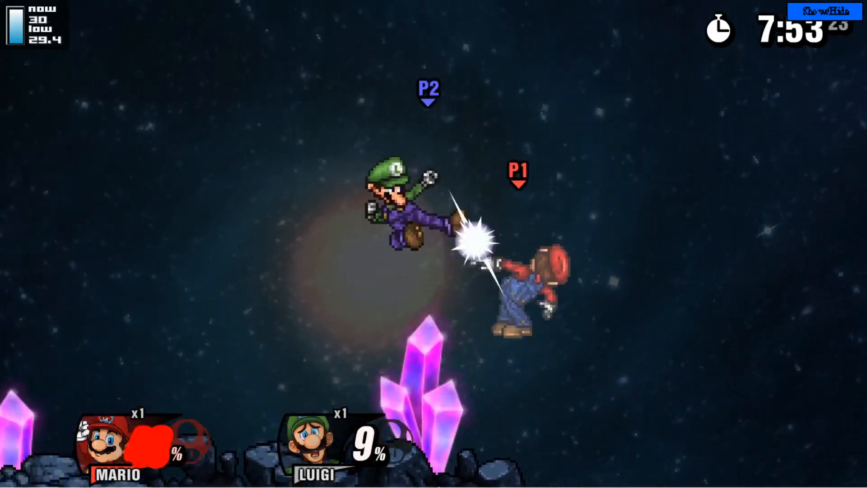
{"action": "key", "text": "o"}
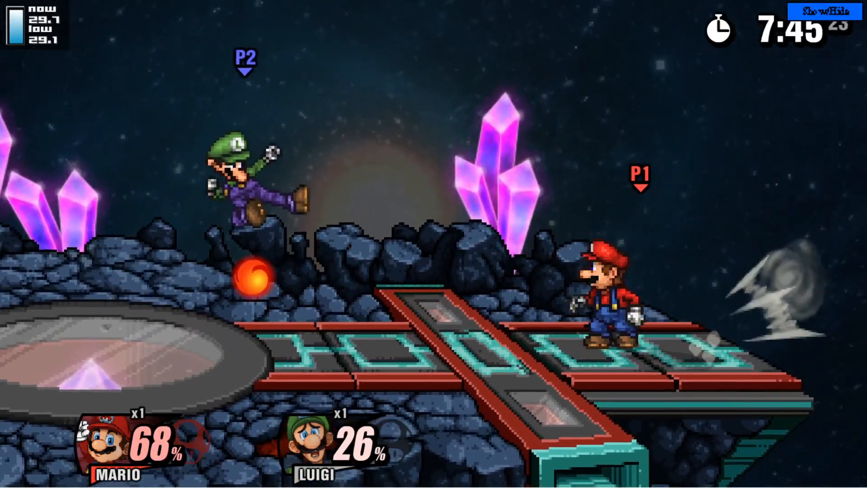
{"action": "key", "text": "a"}
{"action": "key", "text": "p"}
{"action": "key", "text": "d"}
{"action": "key", "text": "p"}
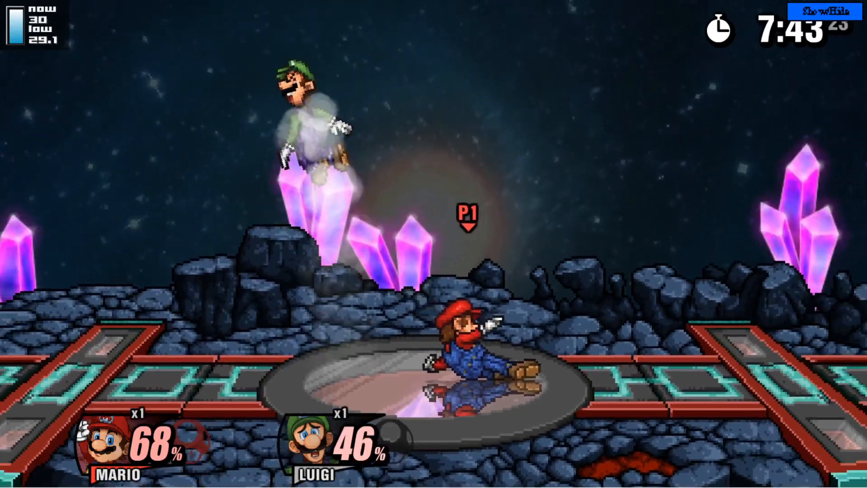
{"action": "key", "text": "a"}
{"action": "key", "text": "p"}
{"action": "key", "text": "a"}
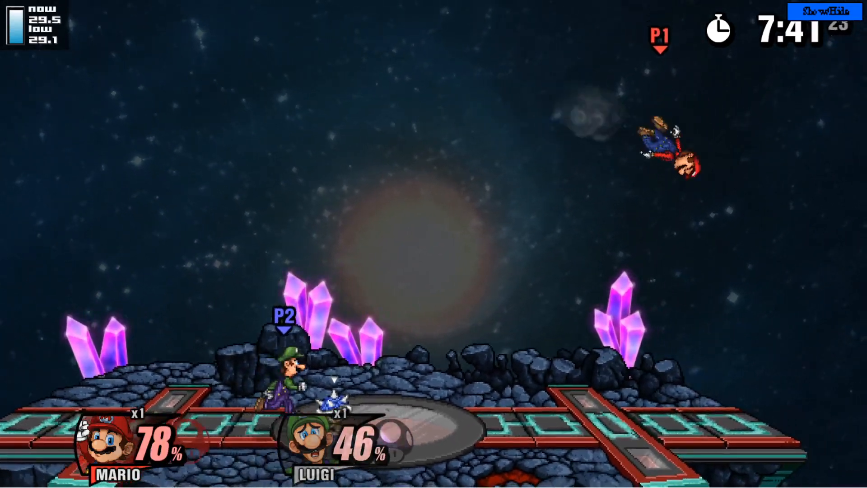
{"action": "key", "text": "p"}
{"action": "key", "text": "a"}
{"action": "key", "text": "p"}
{"action": "key", "text": "w"}
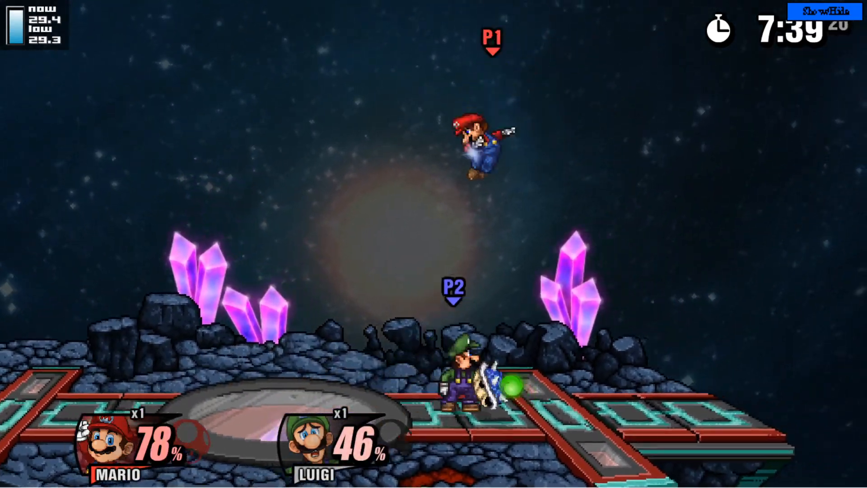
{"action": "key", "text": "w"}
{"action": "key", "text": "p"}
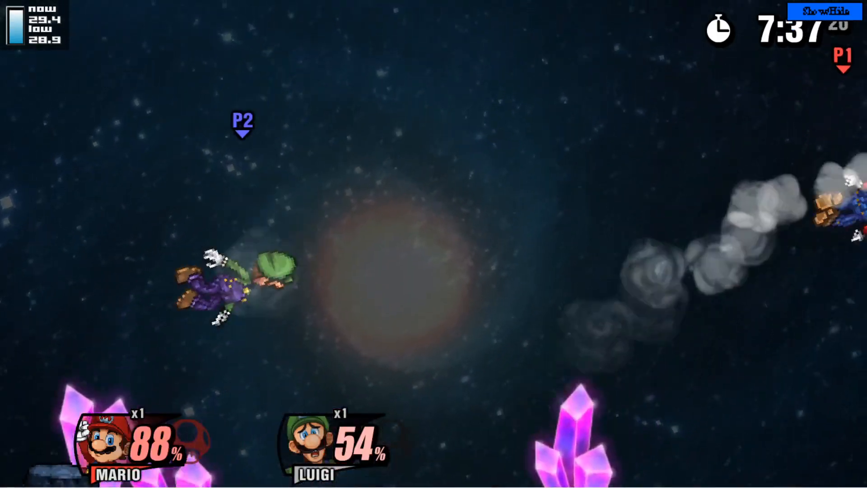
{"action": "key", "text": "a"}
{"action": "key", "text": "w"}
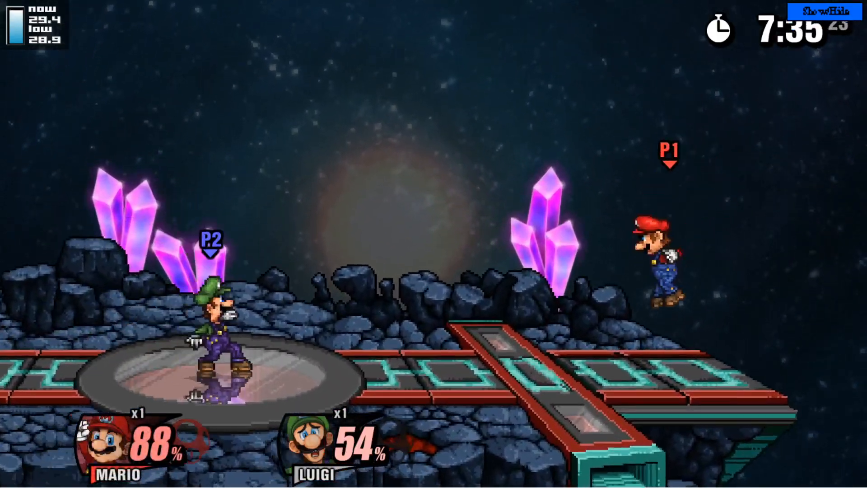
{"action": "key", "text": "o"}
{"action": "key", "text": "a"}
{"action": "key", "text": "d"}
{"action": "key", "text": "w"}
{"action": "key", "text": "p"}
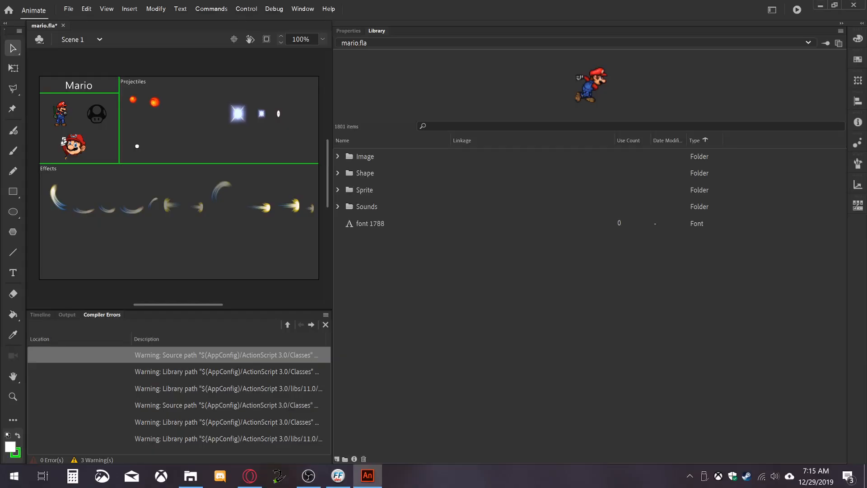
Preview the image 56 bitmap in the library's Image folder, check its available editing options, and collapse the folder
{"action": "key", "text": "XF86AudioLowerVolume"}
{"action": "left_click", "coordinate": [338, 157]}
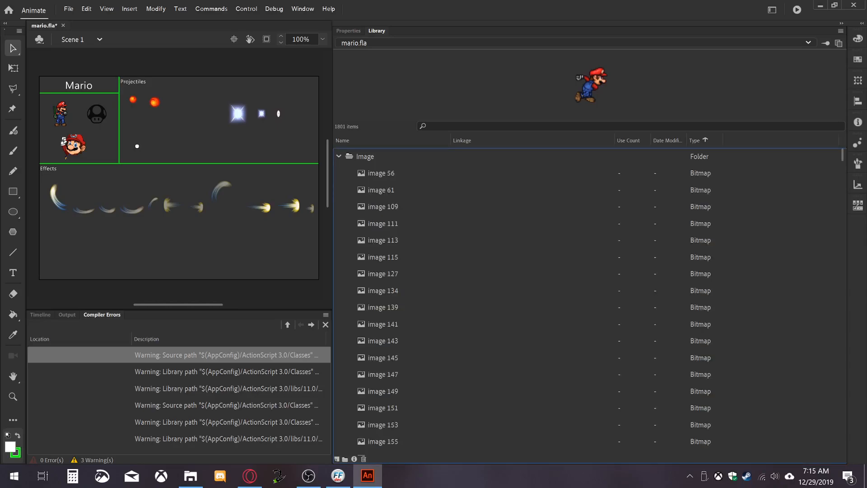
{"action": "left_click", "coordinate": [377, 173]}
{"action": "right_click", "coordinate": [376, 175]}
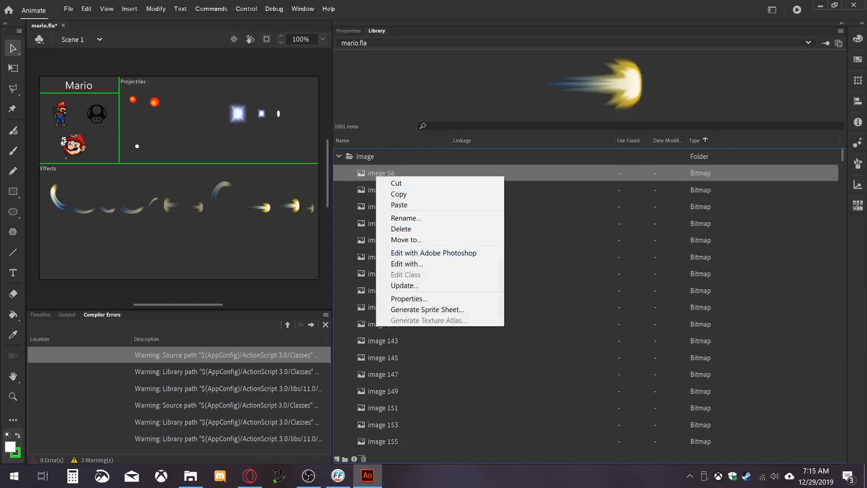
{"action": "left_click", "coordinate": [337, 156]}
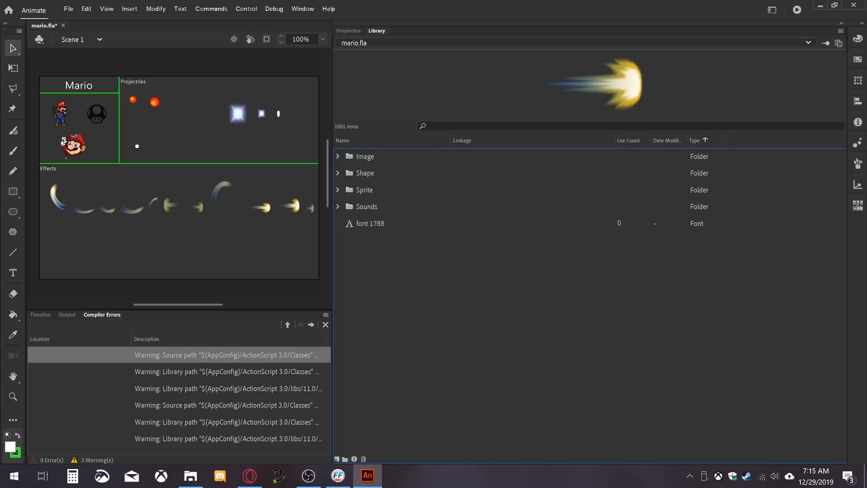
Open the trail_mario_usmash movie clip (sprite 70) from the Sprite folder and scrub its timeline to frame 7
{"action": "left_click", "coordinate": [338, 189]}
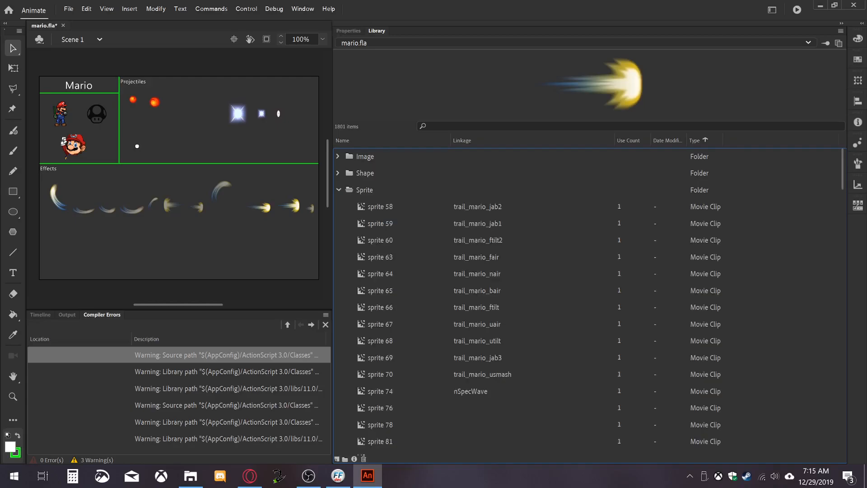
{"action": "left_click", "coordinate": [380, 206]}
{"action": "scroll", "coordinate": [380, 206], "scroll_direction": "down", "scroll_amount": 11}
{"action": "scroll", "coordinate": [379, 240], "scroll_direction": "up", "scroll_amount": 1}
{"action": "left_click", "coordinate": [380, 240]}
{"action": "double_click", "coordinate": [380, 240]}
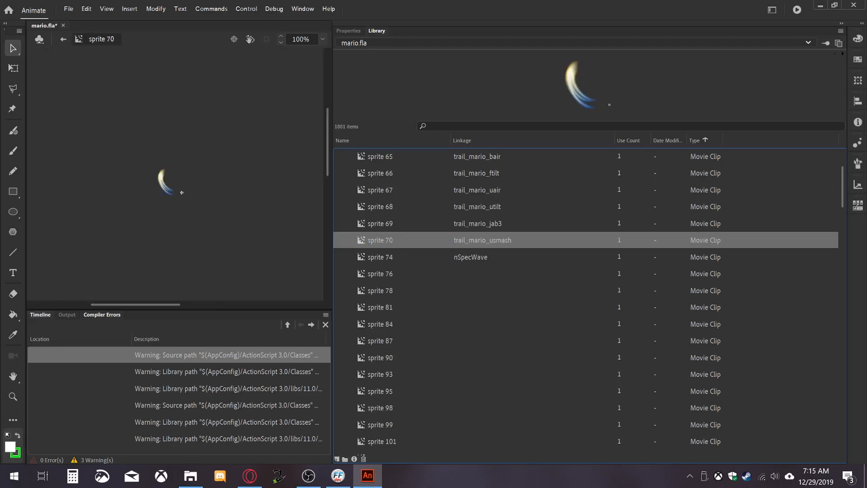
{"action": "left_click", "coordinate": [40, 315]}
{"action": "left_click_drag", "start_coordinate": [144, 354], "coordinate": [181, 354]}
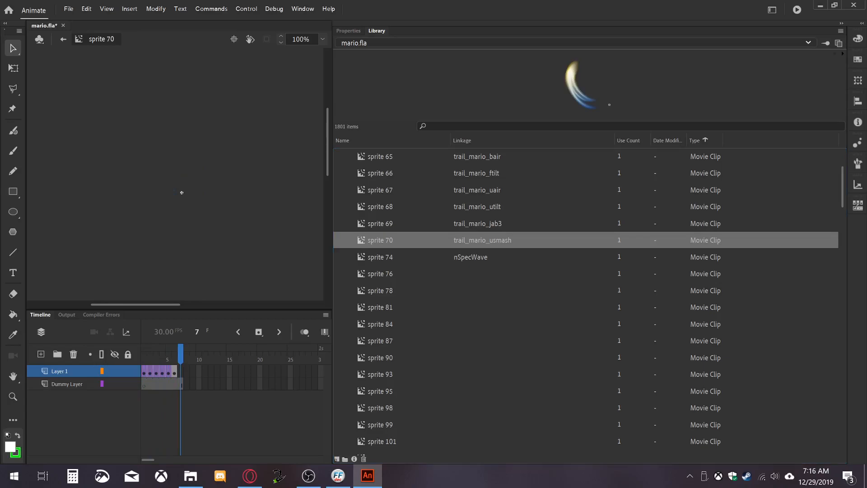
Open the class code of trail_mario_usmash for review, and return to the sprite list in mario.fla
{"action": "right_click", "coordinate": [470, 240]}
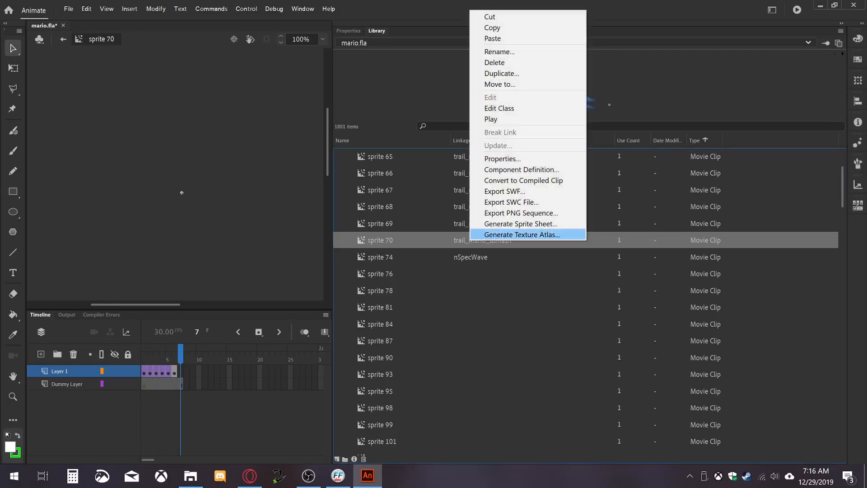
{"action": "left_click", "coordinate": [483, 107]}
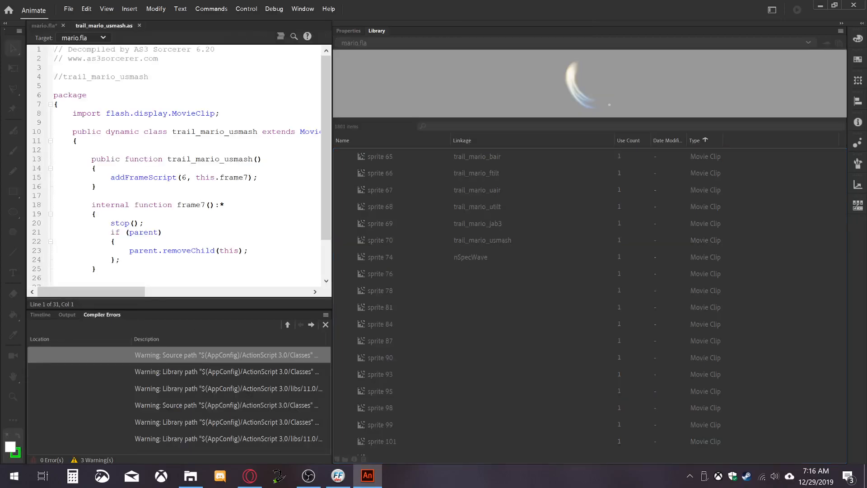
{"action": "scroll", "coordinate": [180, 164], "scroll_direction": "down", "scroll_amount": 2}
{"action": "scroll", "coordinate": [180, 164], "scroll_direction": "up", "scroll_amount": 2}
{"action": "left_click", "coordinate": [44, 26]}
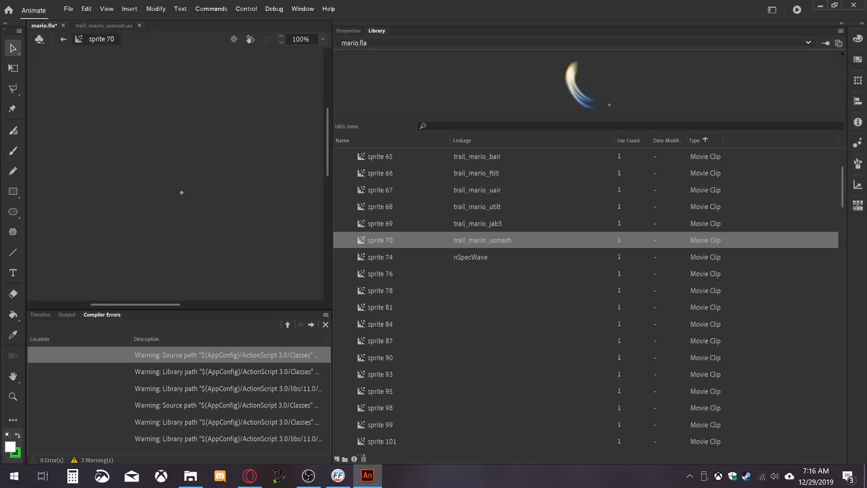
{"action": "scroll", "coordinate": [585, 302], "scroll_direction": "up", "scroll_amount": 3}
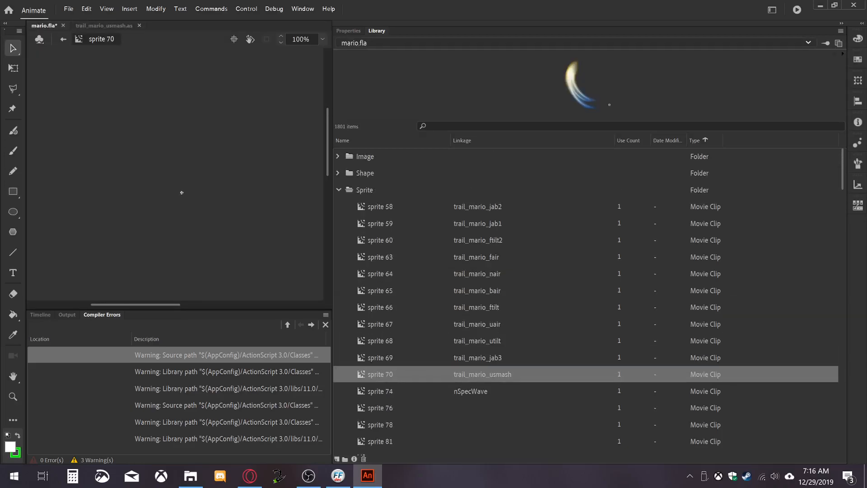